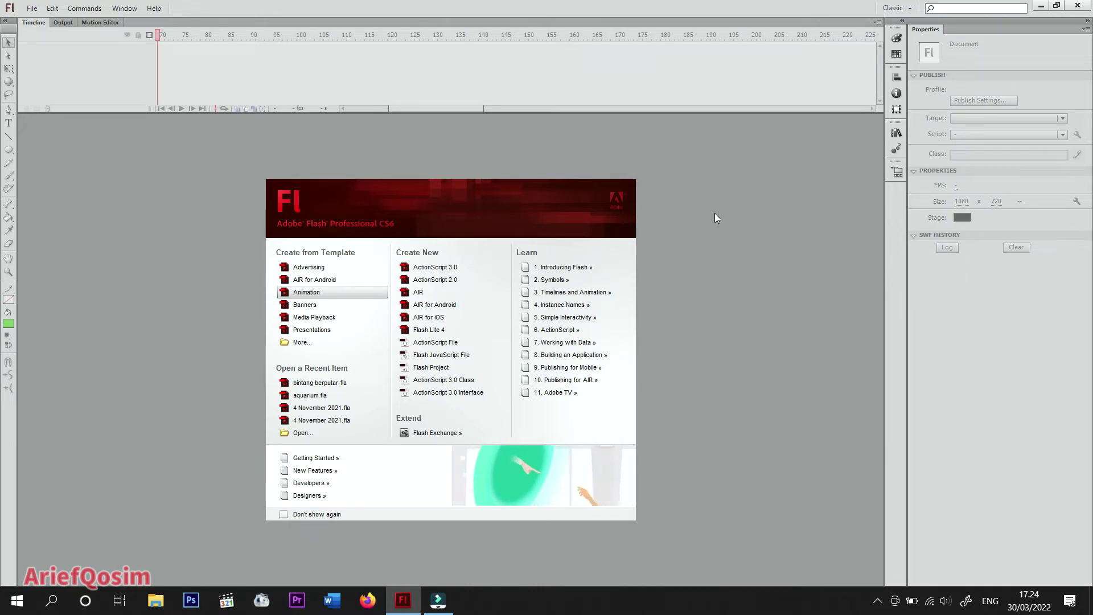
# Create a new ActionScript 3.0 document and fit its stage in the window.
pyautogui.click(455, 268)
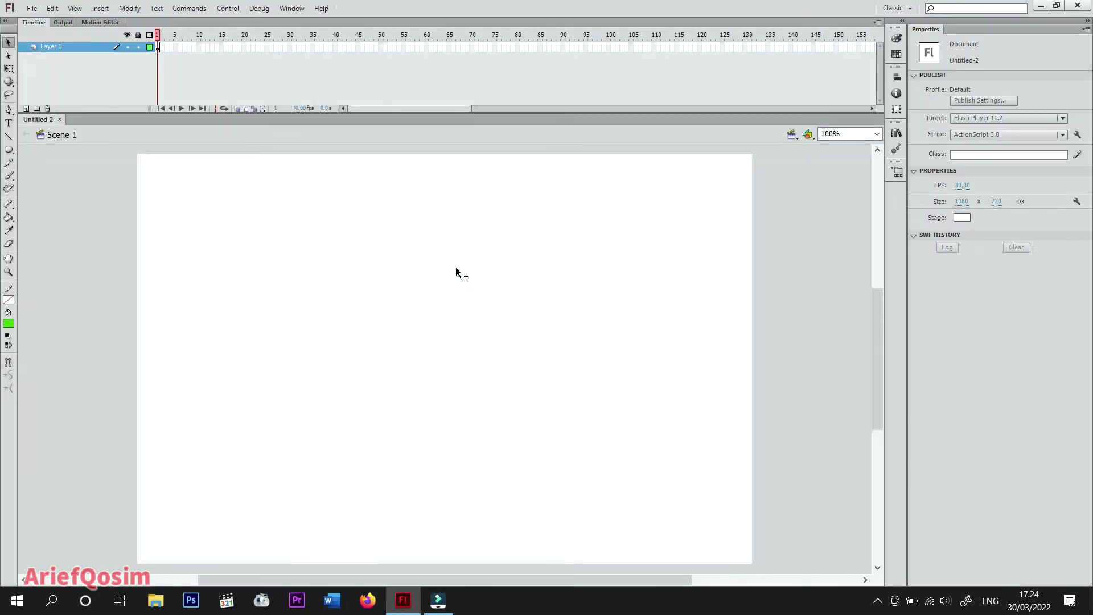
pyautogui.click(876, 133)
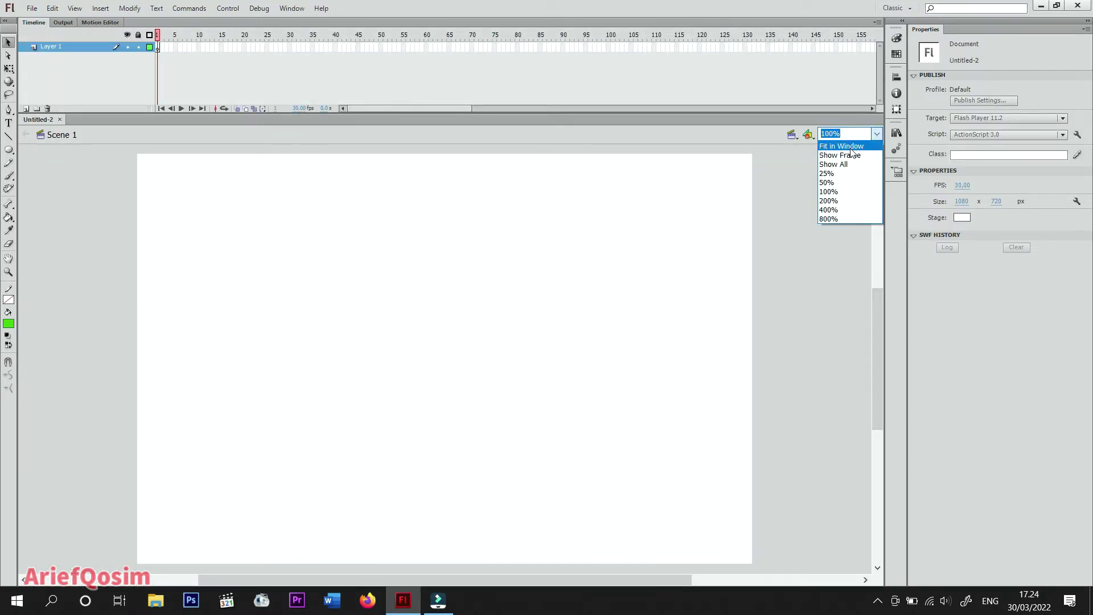
pyautogui.click(851, 148)
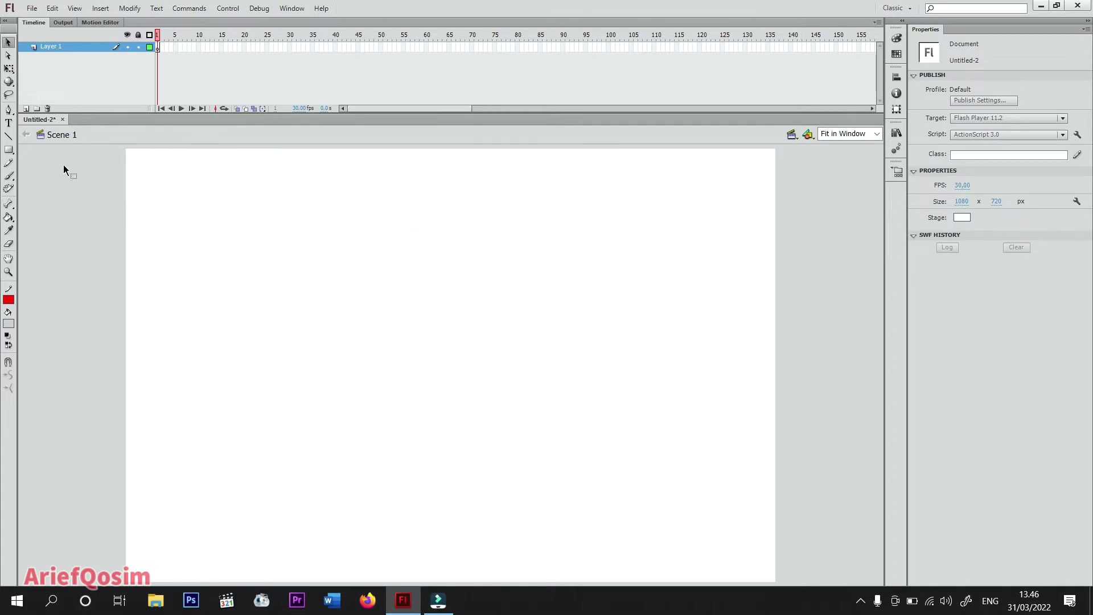
# Draw a closed two-peak mountain outline across the full stage width with the Pen tool, with the left peak higher than the right.
pyautogui.click(10, 111)
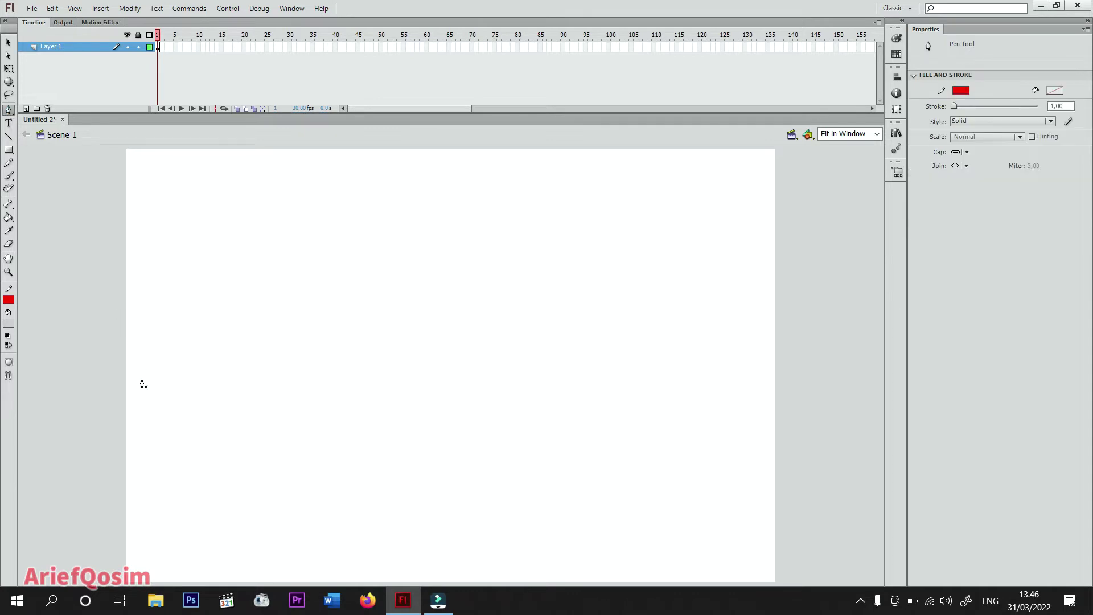
pyautogui.click(126, 398)
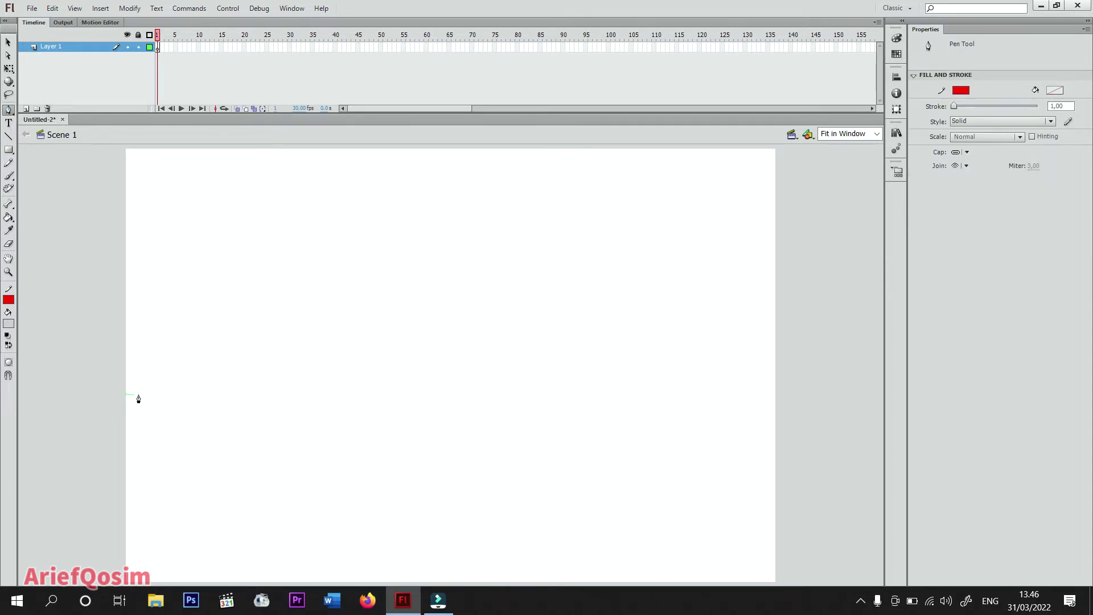
pyautogui.click(776, 398)
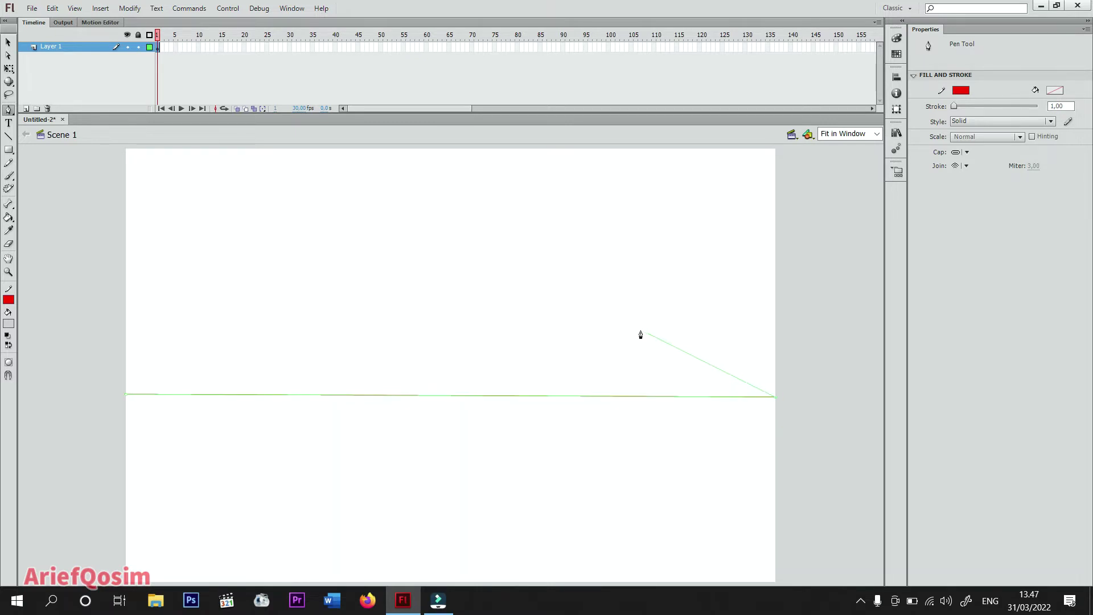
pyautogui.click(568, 292)
pyautogui.click(431, 385)
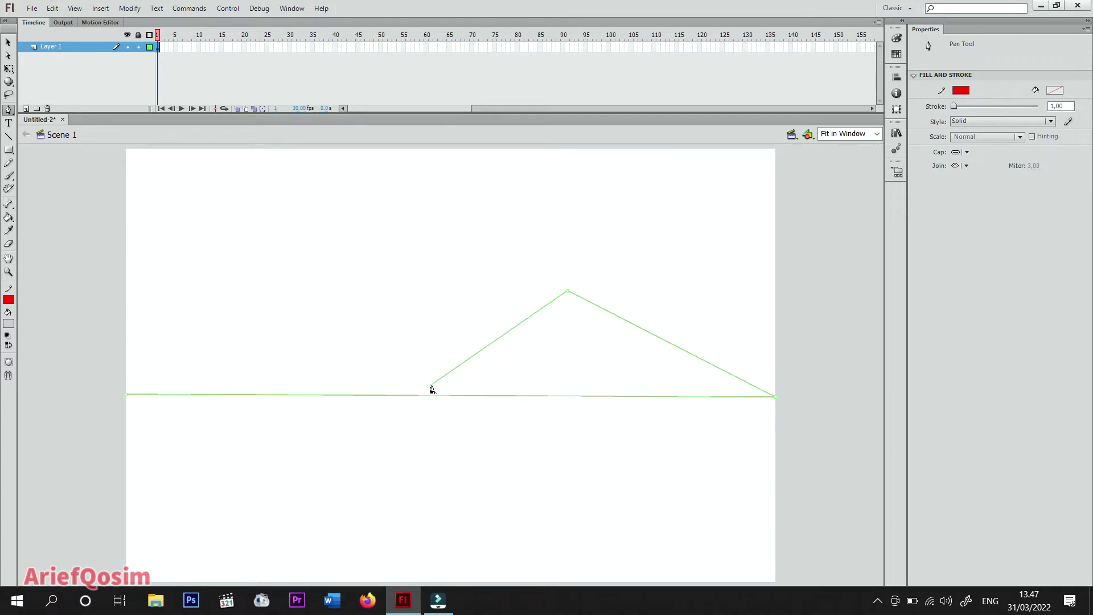
pyautogui.click(262, 266)
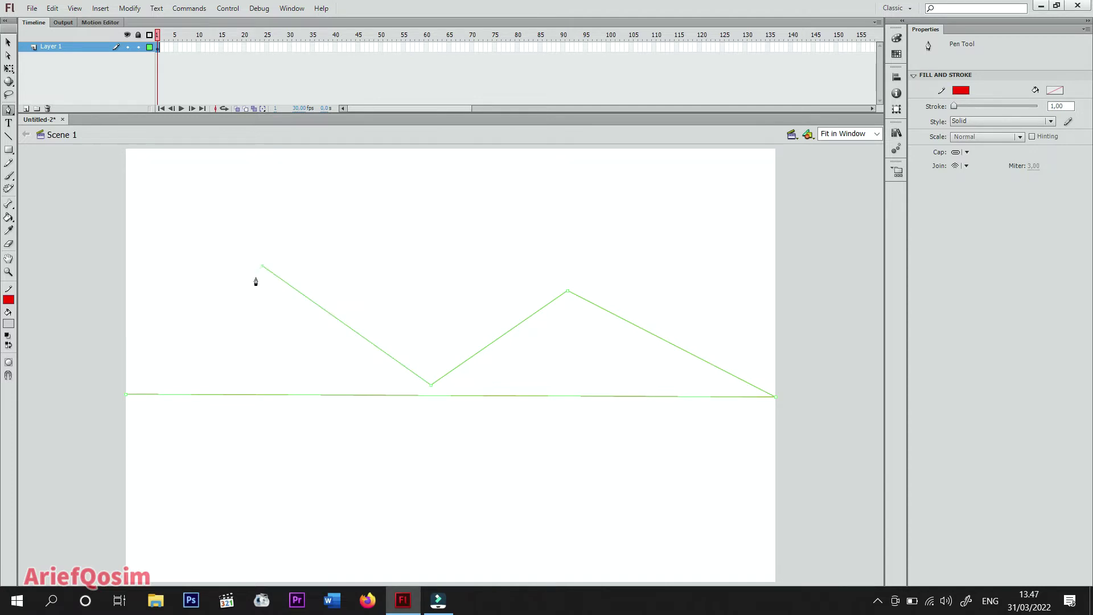
pyautogui.click(128, 395)
# Fill the mountain outline with blue #0066FF using the Paint Bucket tool.
pyautogui.click(8, 329)
pyautogui.click(54, 393)
pyautogui.click(9, 218)
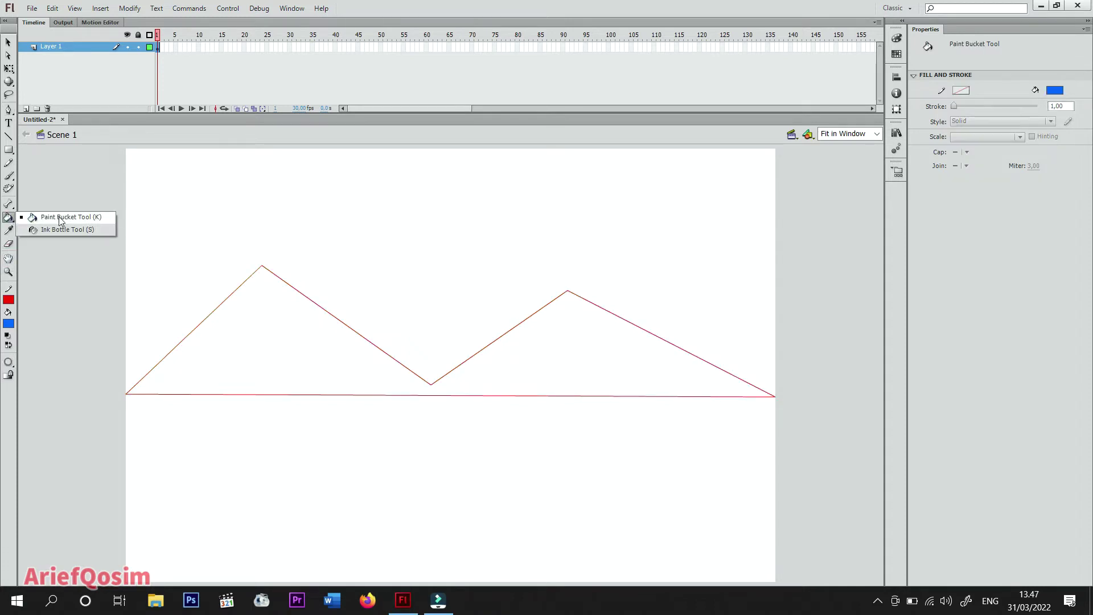
pyautogui.click(61, 218)
pyautogui.click(271, 342)
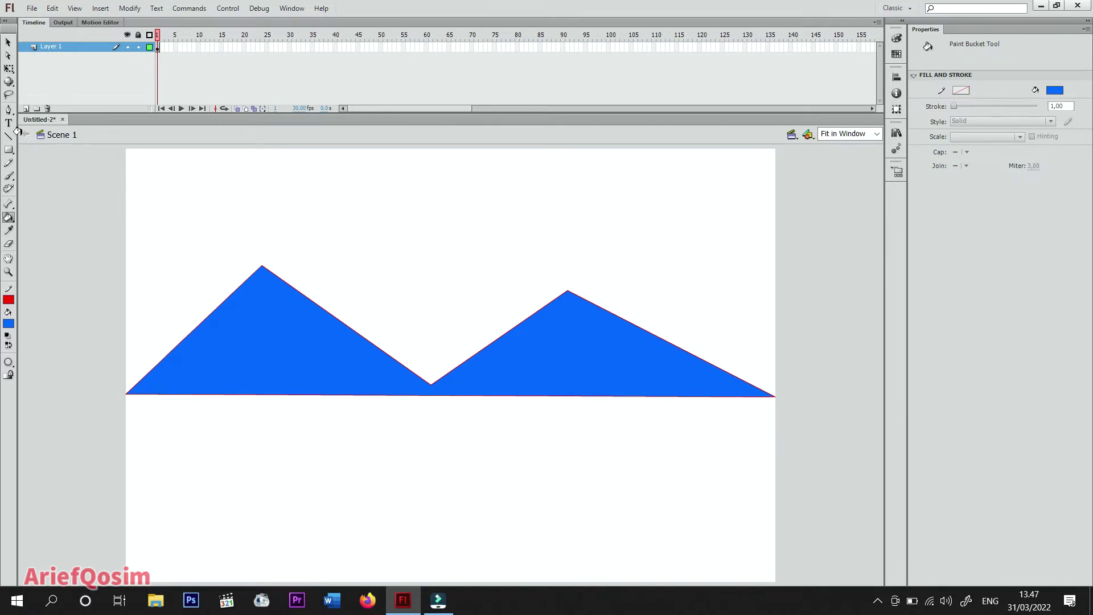
# Draw a jagged snow line across the left mountain's peak with the Pen tool, running past both slopes.
pyautogui.click(9, 110)
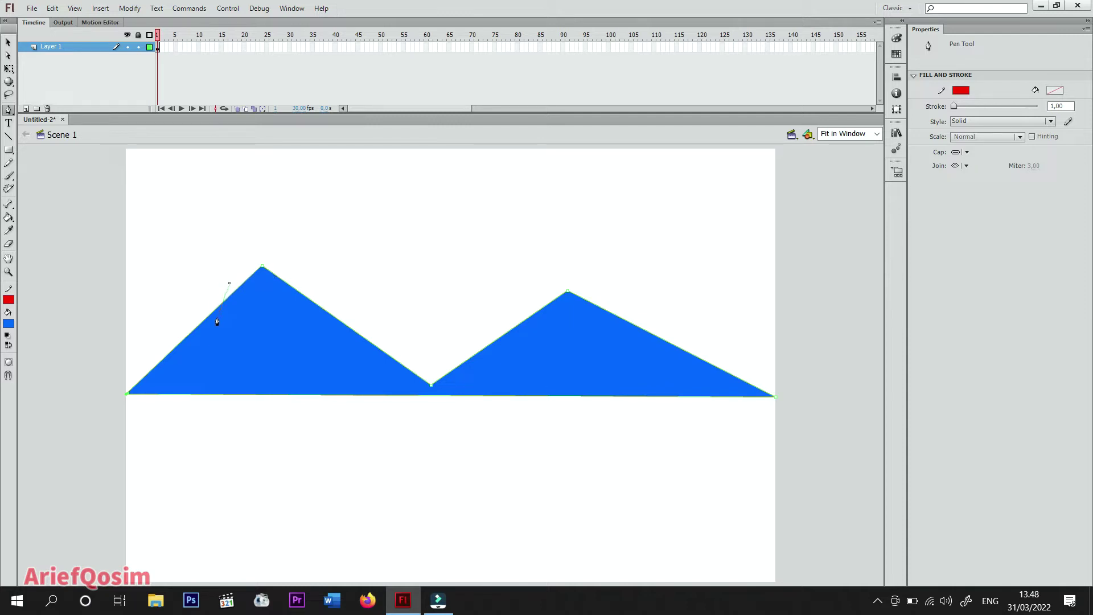
pyautogui.click(199, 313)
pyautogui.click(248, 300)
pyautogui.click(262, 332)
pyautogui.click(266, 298)
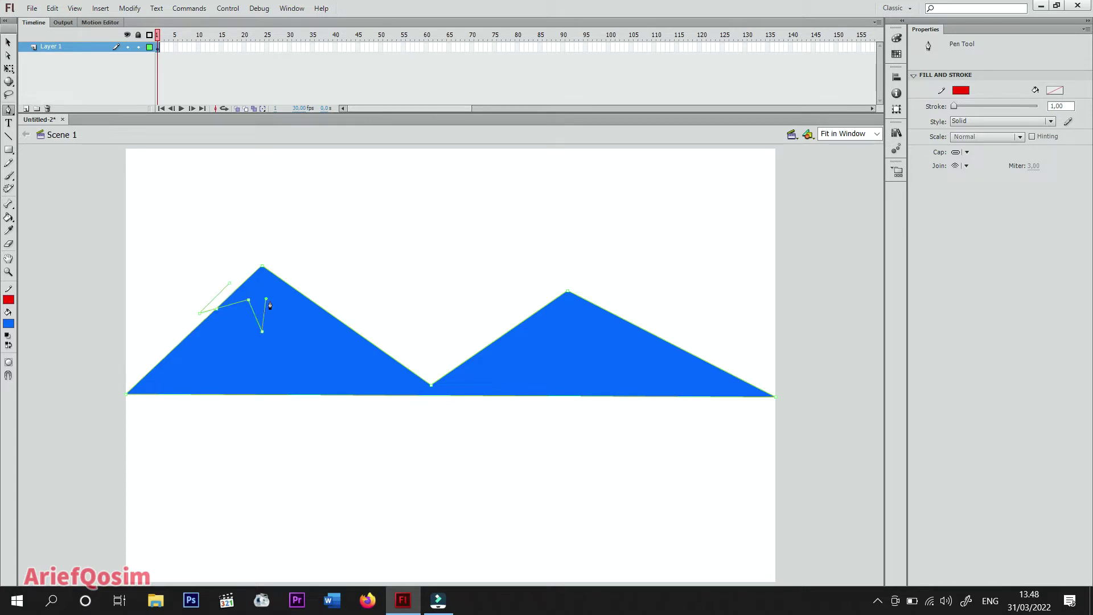
pyautogui.click(289, 333)
pyautogui.click(281, 297)
pyautogui.click(296, 298)
pyautogui.click(320, 317)
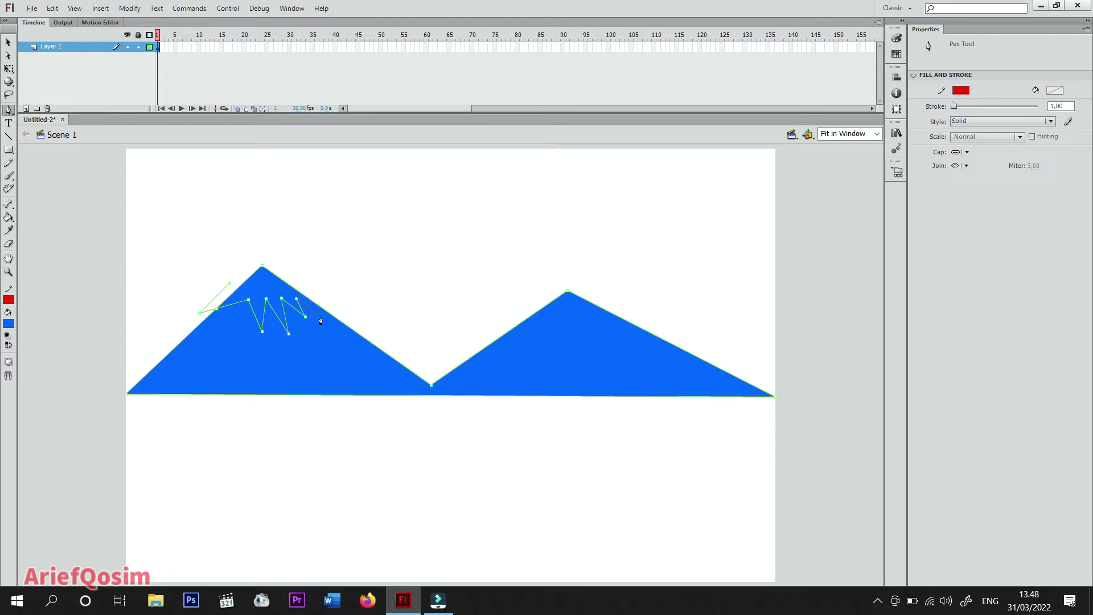
pyautogui.click(293, 273)
# Continue the path to the right mountain, draw a jagged snow line across its peak, and end the path.
pyautogui.click(544, 295)
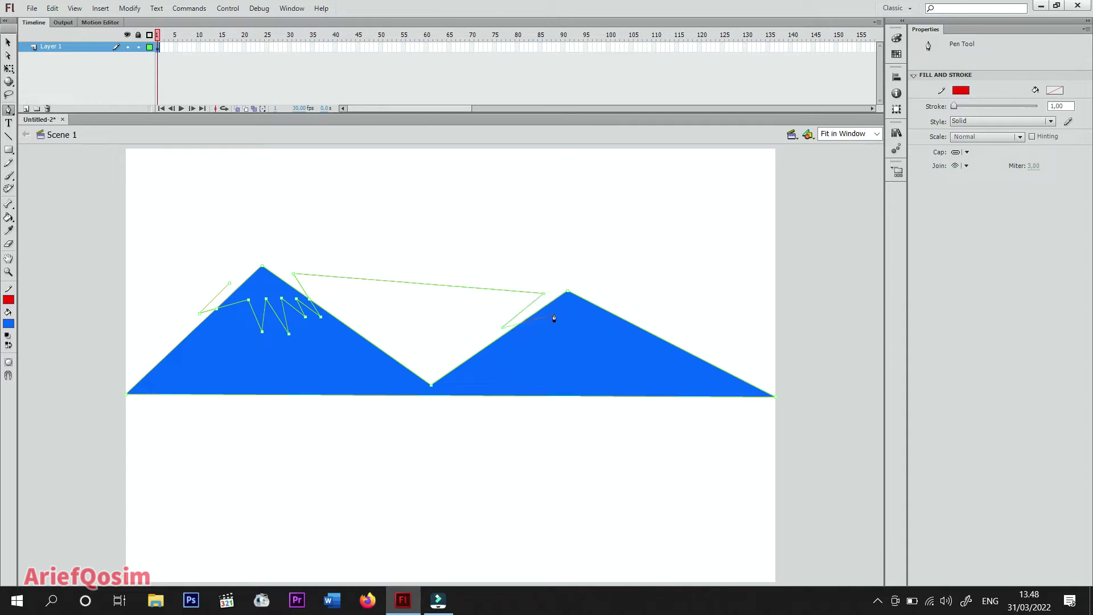
pyautogui.click(557, 313)
pyautogui.click(580, 334)
pyautogui.click(596, 326)
pyautogui.click(610, 325)
pyautogui.click(595, 317)
pyautogui.click(590, 306)
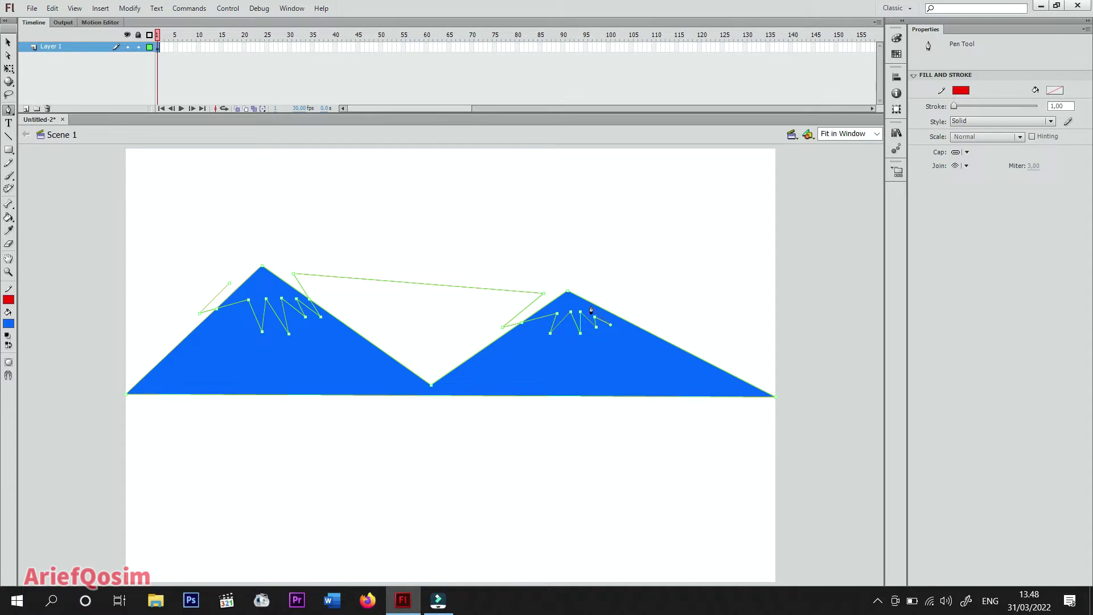
pyautogui.click(622, 314)
pyautogui.click(573, 278)
pyautogui.press('Escape')
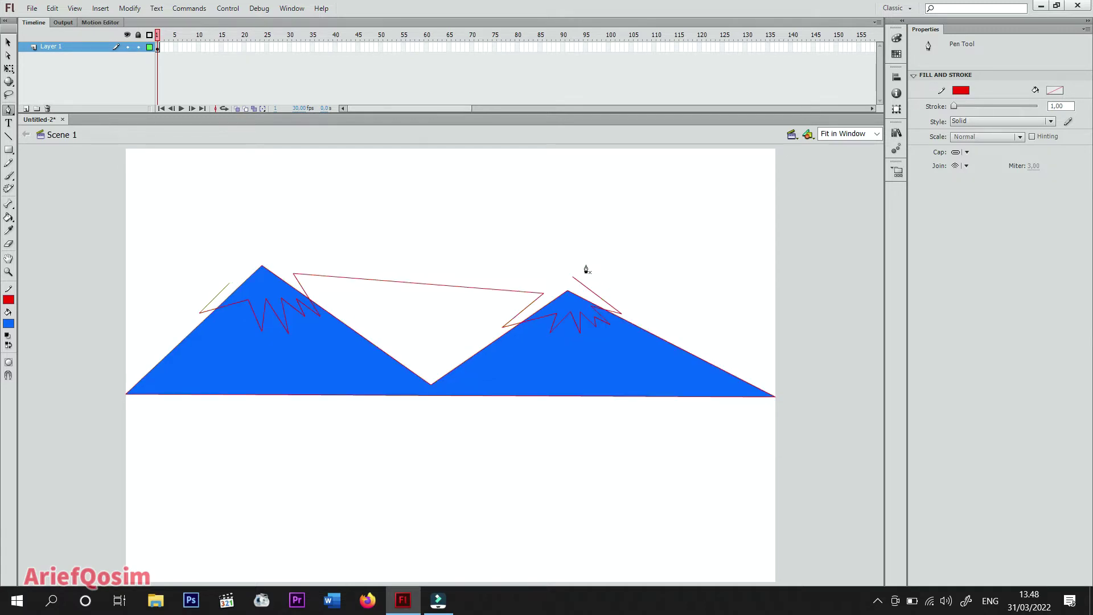
# Recolor the areas above the snow lines on both mountain peaks to light grey #CCCCCC.
pyautogui.click(8, 42)
pyautogui.click(275, 292)
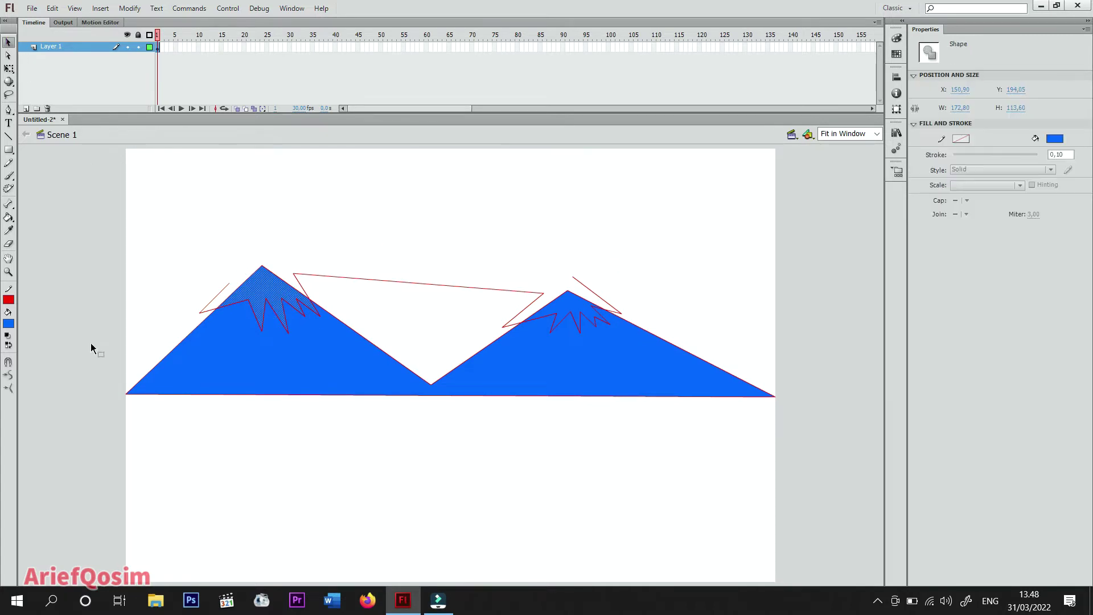
pyautogui.click(12, 324)
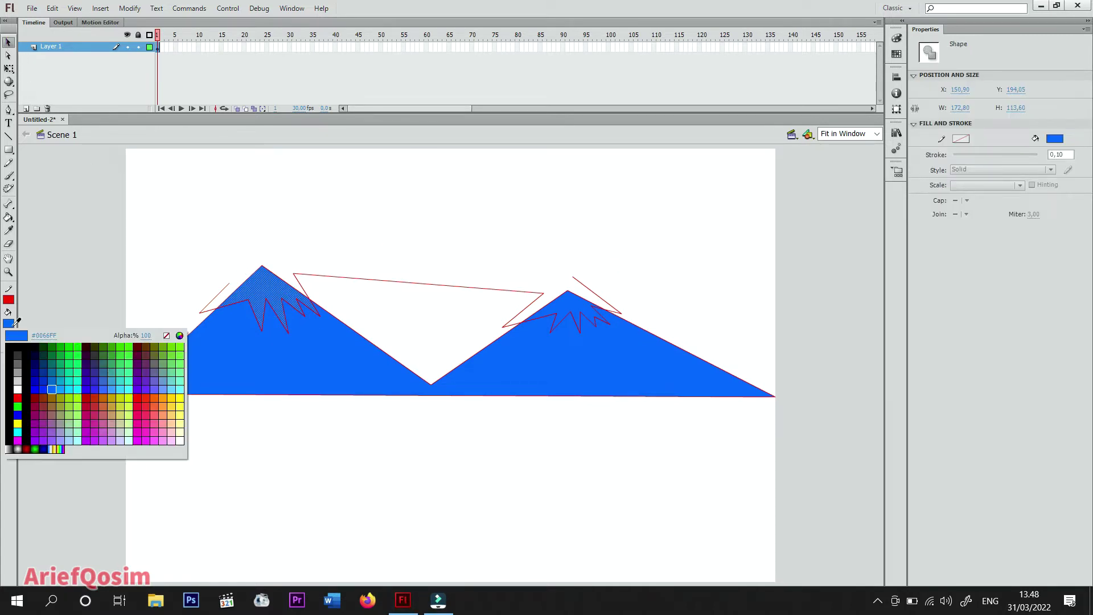
pyautogui.click(22, 386)
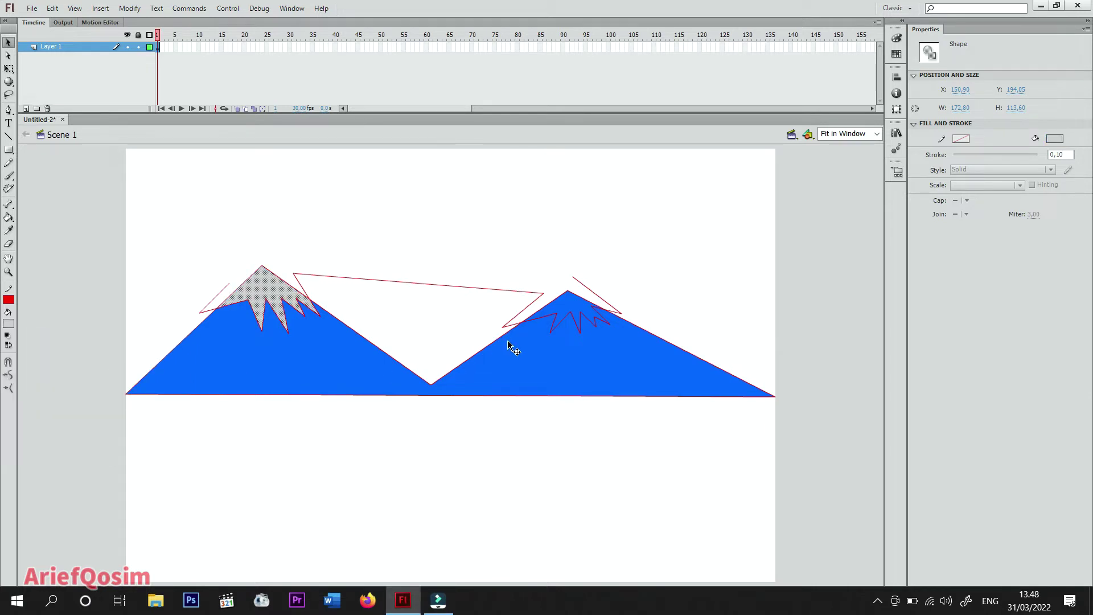
pyautogui.click(568, 307)
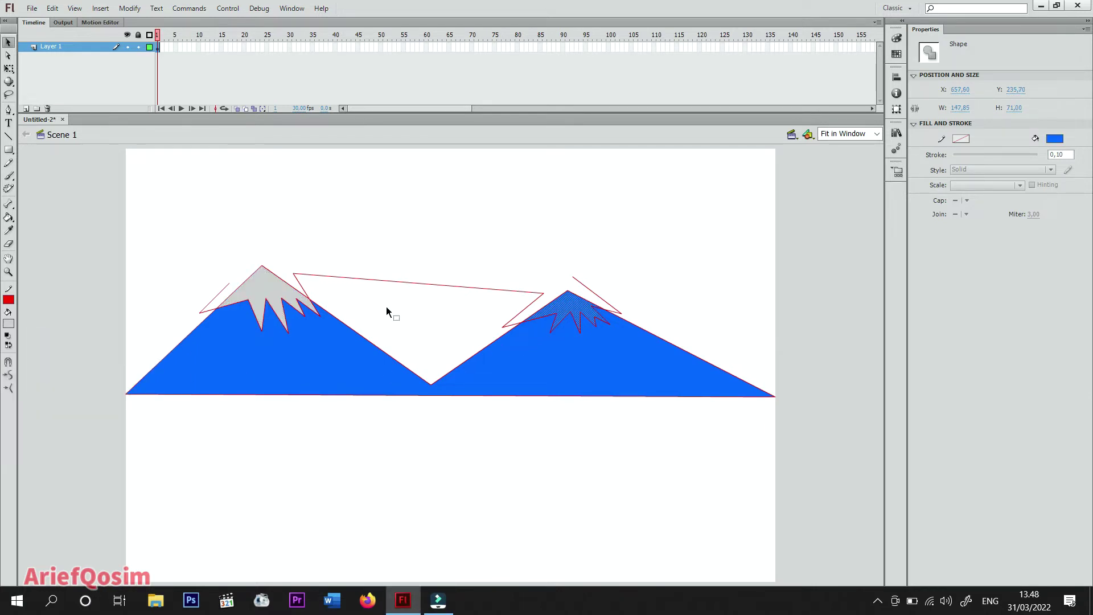
pyautogui.click(10, 327)
pyautogui.click(23, 379)
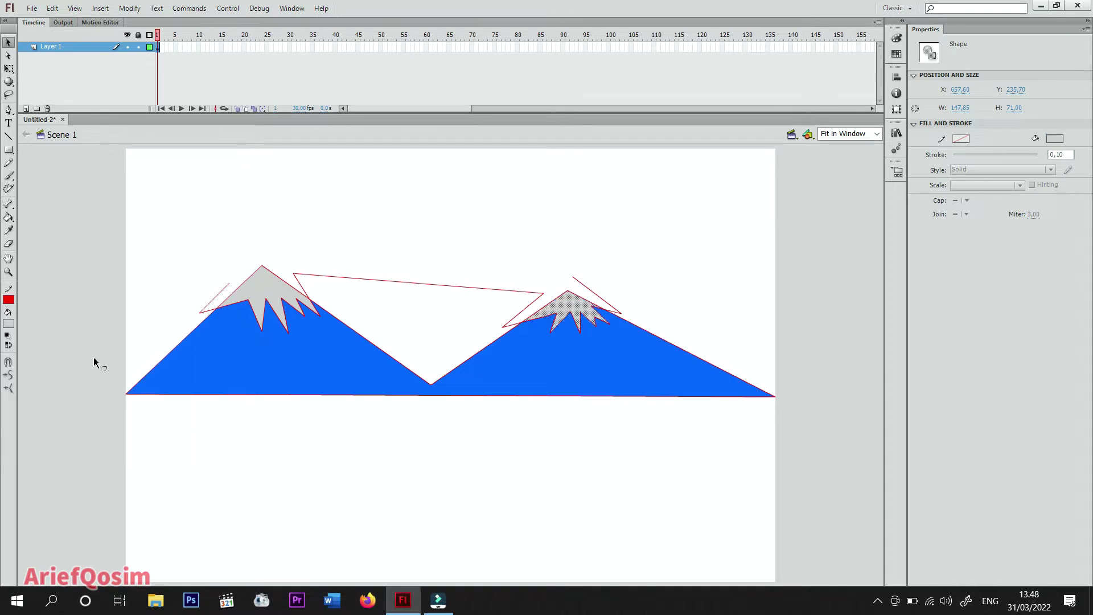
pyautogui.click(408, 249)
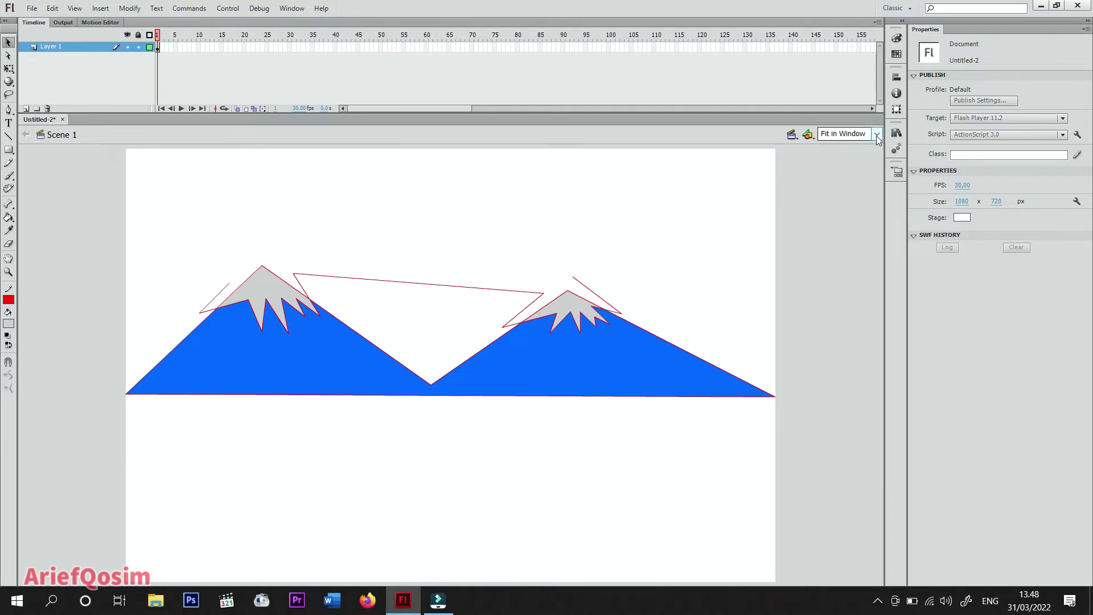
# With the stage at 50% zoom, draw a wide bright green oval below the left mountain, extending past the stage's left edge.
pyautogui.click(857, 134)
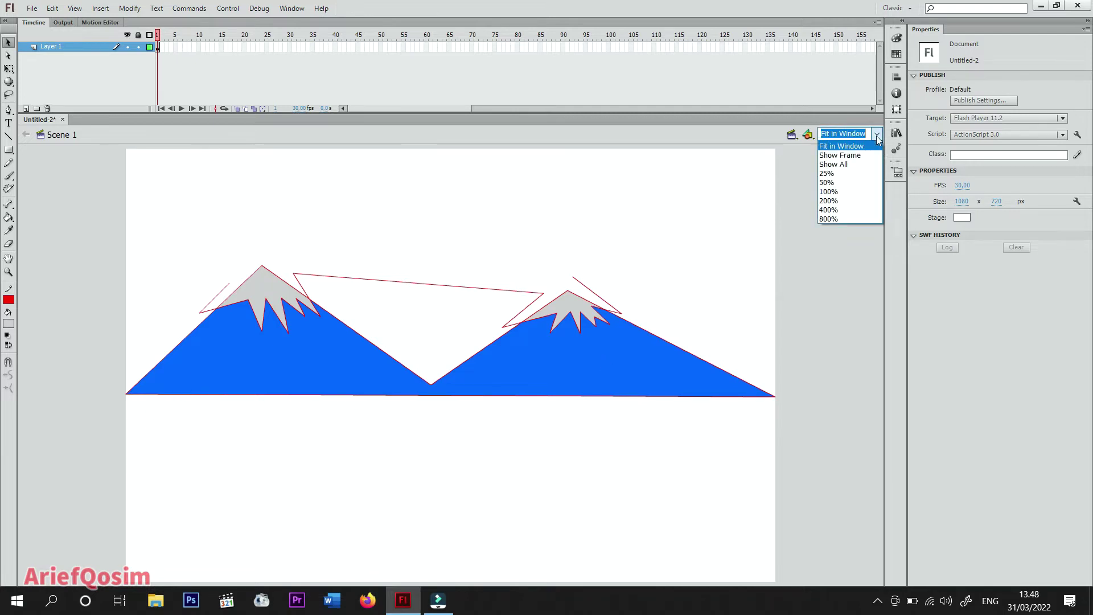
pyautogui.click(857, 182)
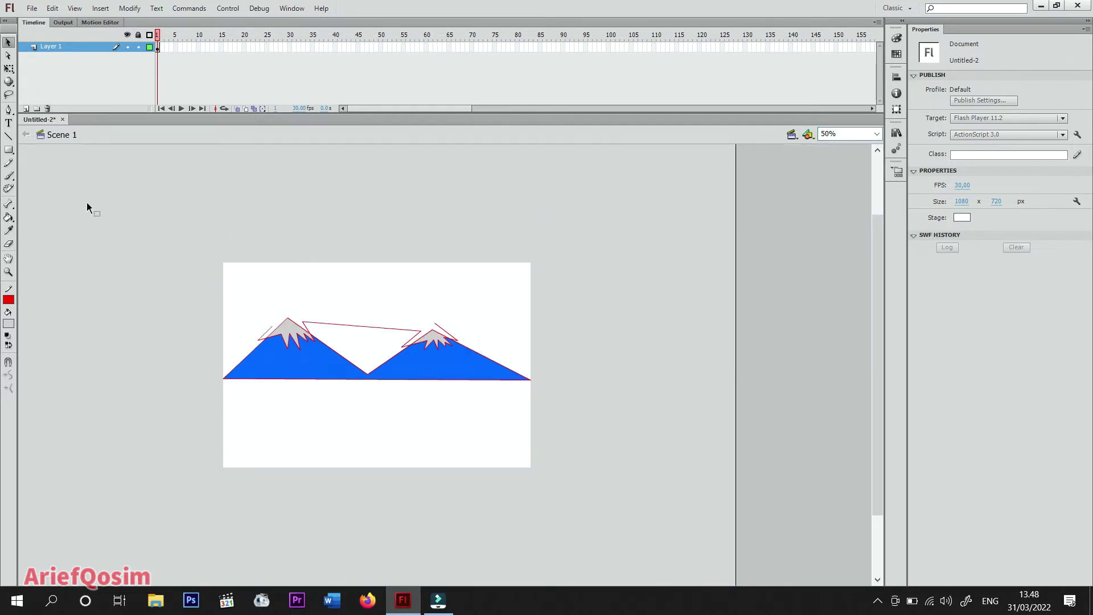
pyautogui.click(9, 149)
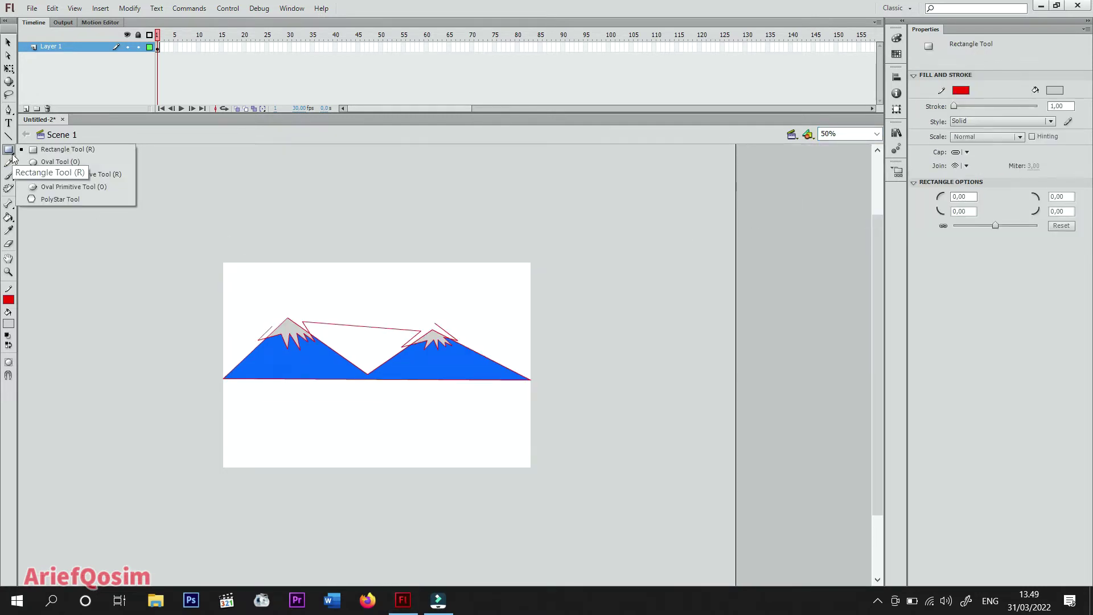
pyautogui.click(66, 165)
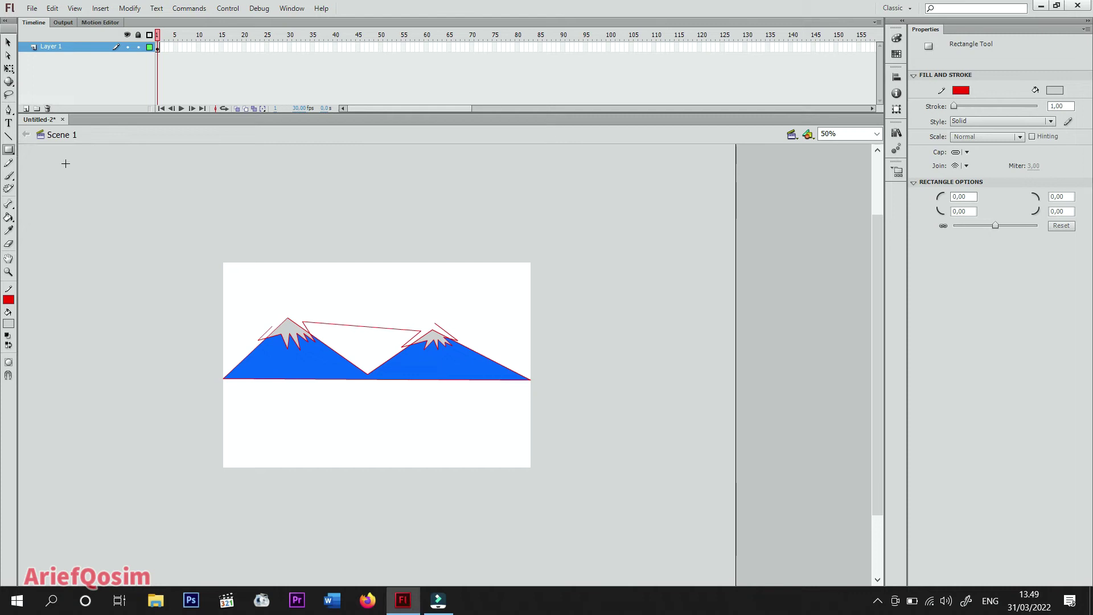
pyautogui.click(9, 324)
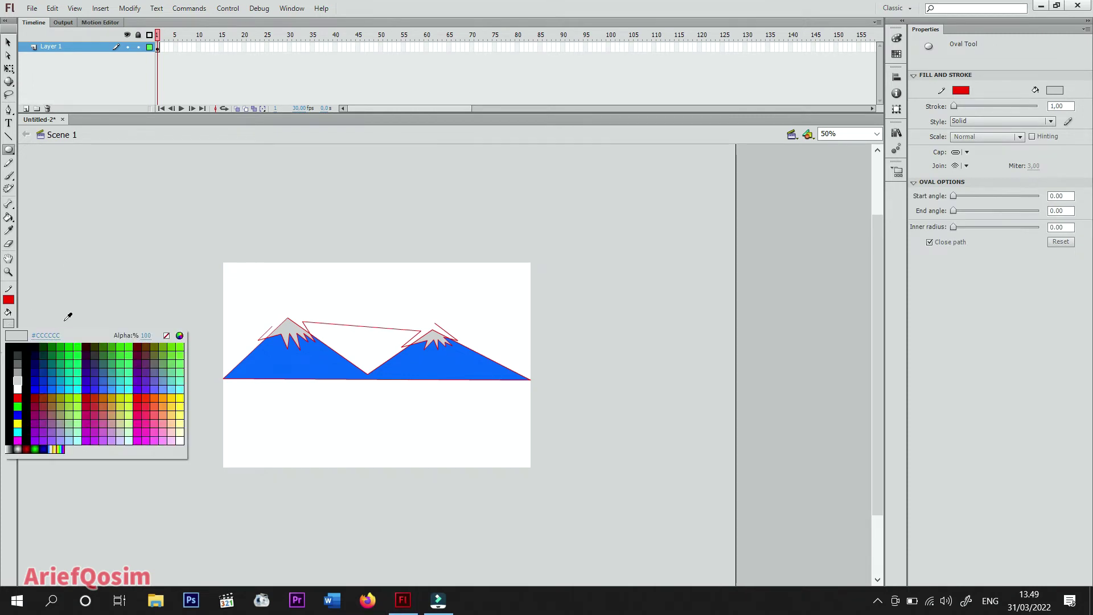
pyautogui.click(125, 344)
pyautogui.moveTo(70, 450)
pyautogui.mouseDown()
pyautogui.moveTo(349, 383)
pyautogui.moveTo(478, 375)
pyautogui.mouseUp()
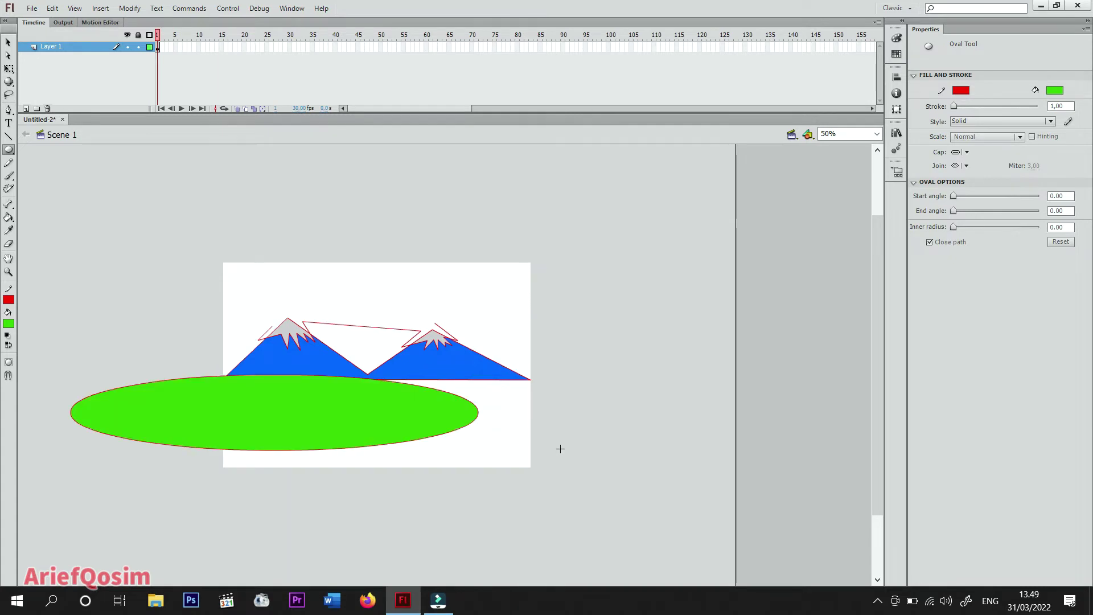
# Draw a large olive-green oval below the right mountain, overlapping the bright green one and extending past the stage's right and bottom edges.
pyautogui.click(10, 326)
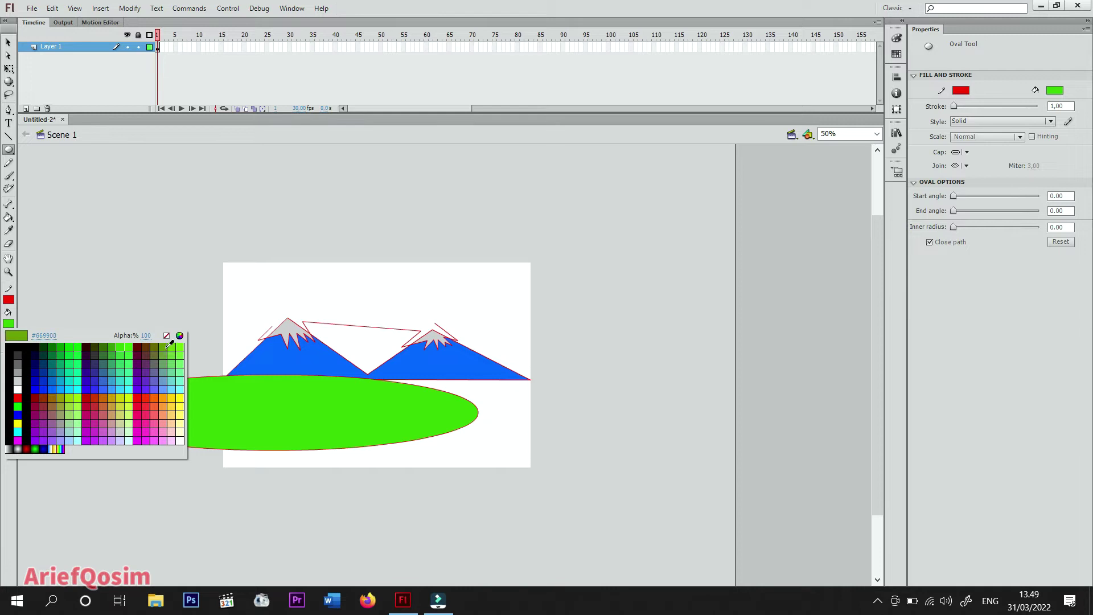
pyautogui.click(167, 345)
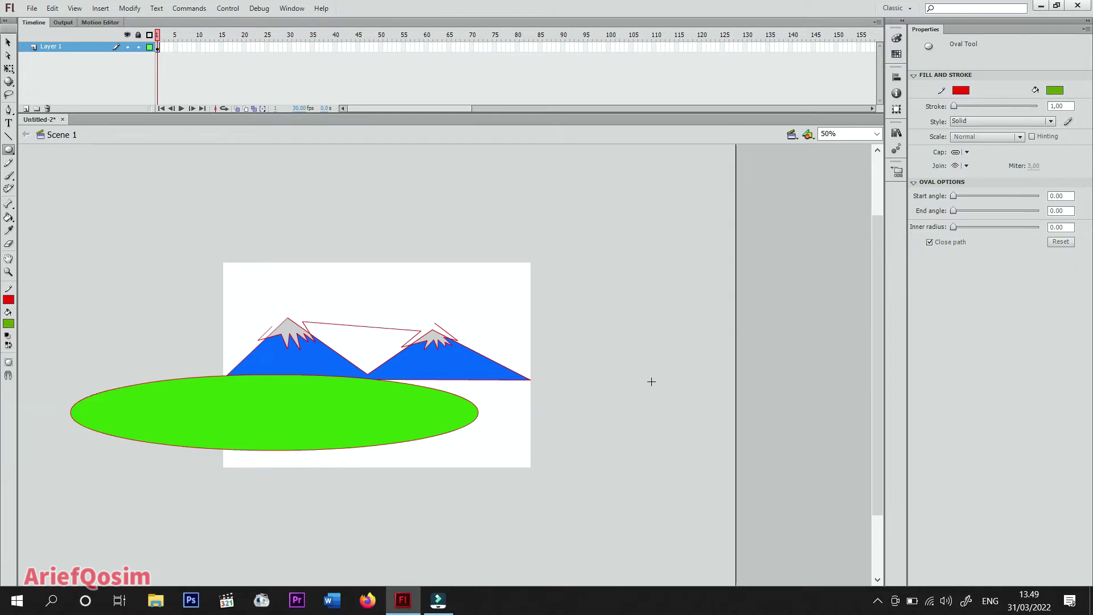
pyautogui.moveTo(659, 381); pyautogui.dragTo(221, 560)
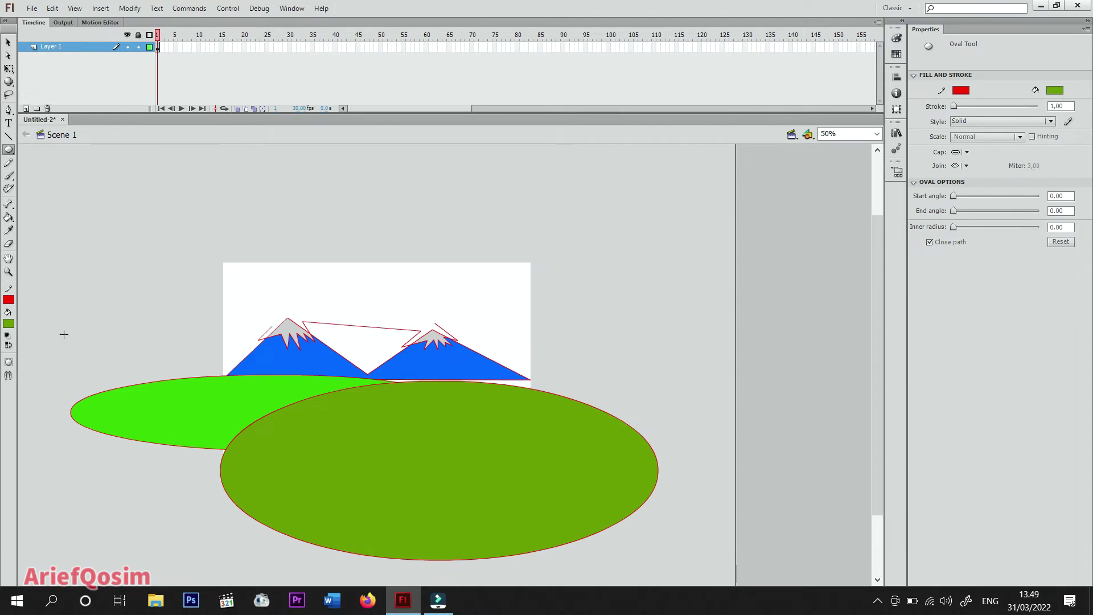
# Draw a smaller pale green oval in front, overlapping the lower parts of the two green hills on the left side.
pyautogui.click(9, 323)
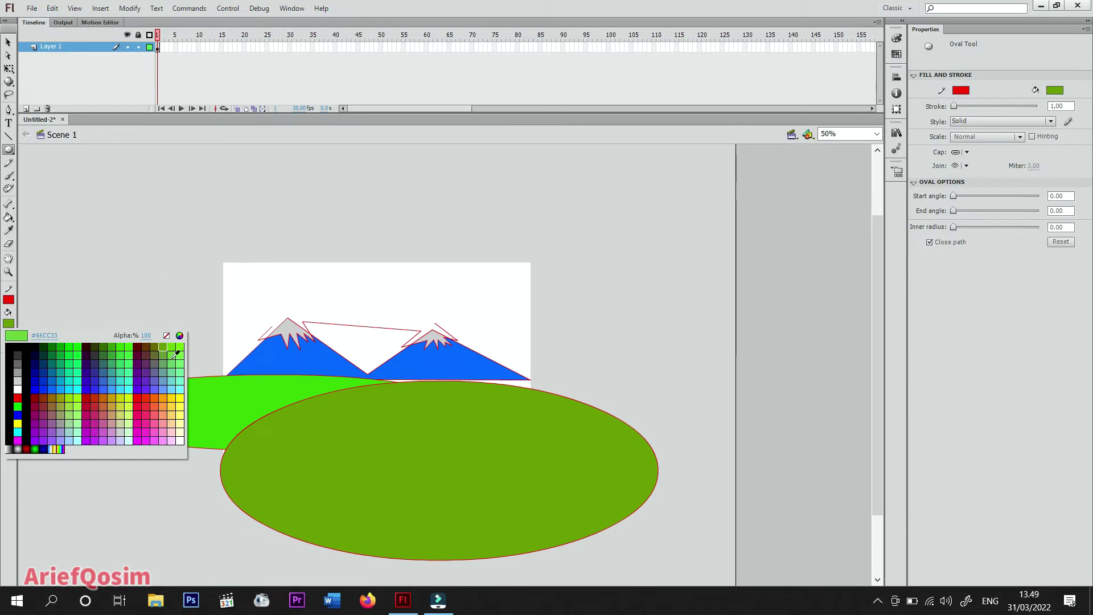
pyautogui.click(176, 360)
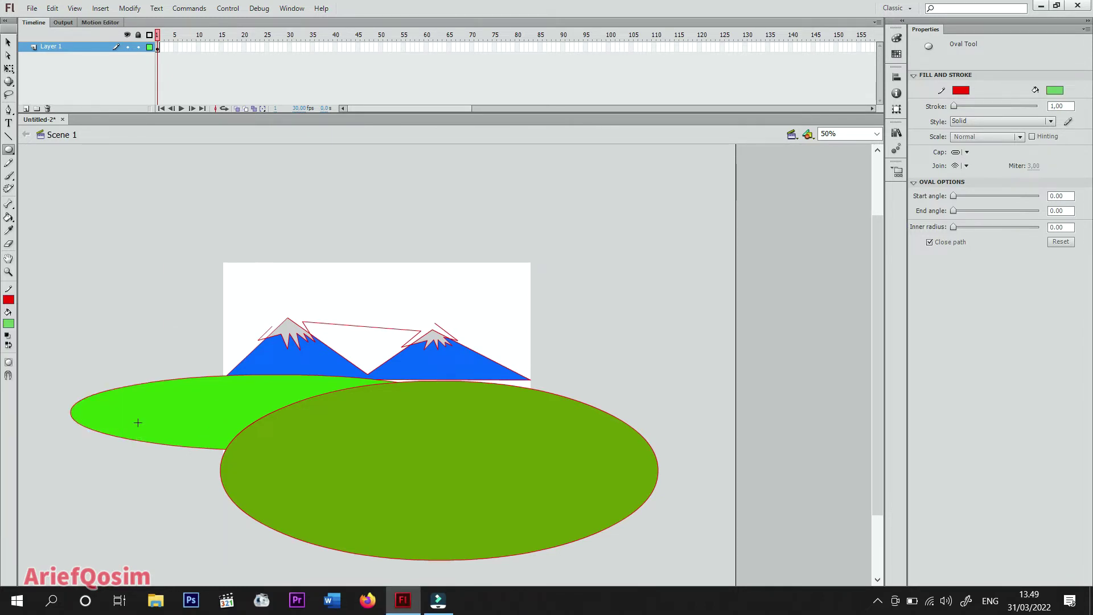
pyautogui.moveTo(137, 417)
pyautogui.mouseDown()
pyautogui.moveTo(183, 446)
pyautogui.moveTo(384, 499)
pyautogui.mouseUp()
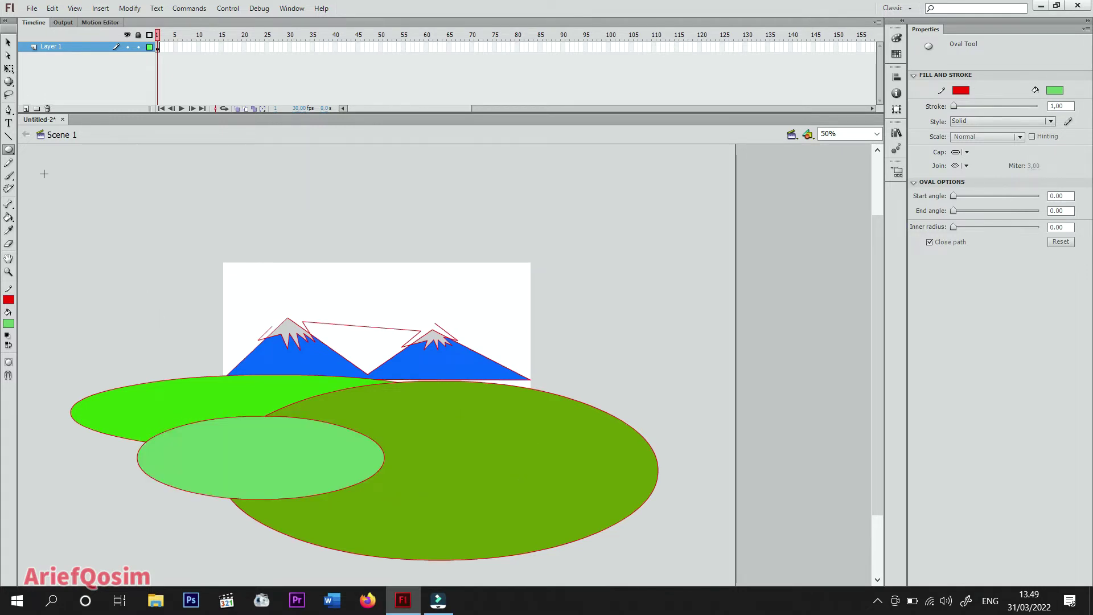
# Draw a wide rectangle about 1164 by 142 px across the lower hills, overlapping the stage's left, right and bottom edges.
pyautogui.click(9, 151)
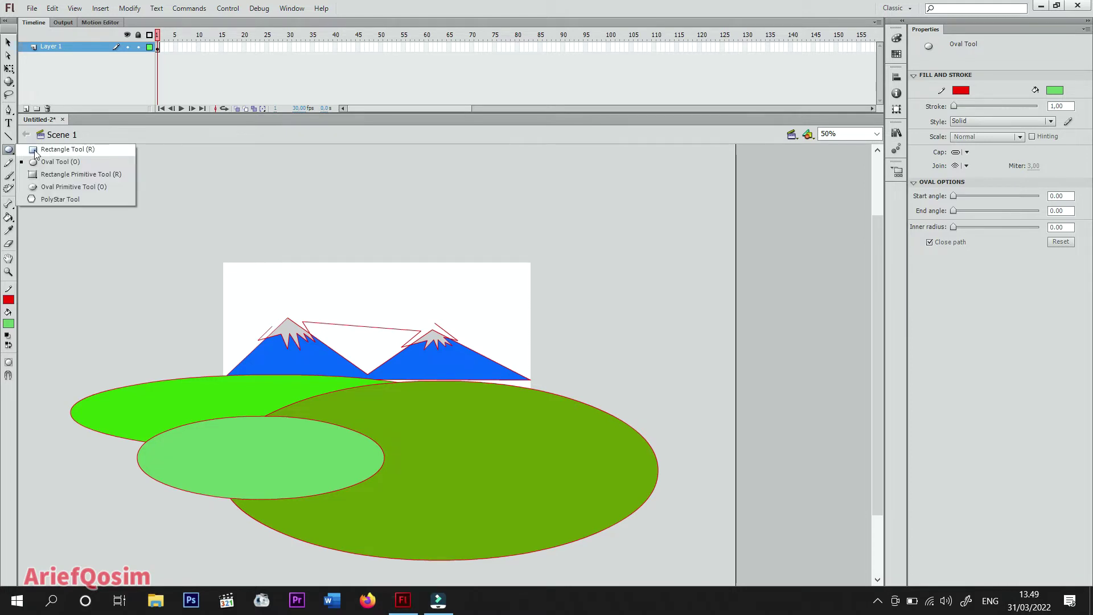
pyautogui.click(57, 149)
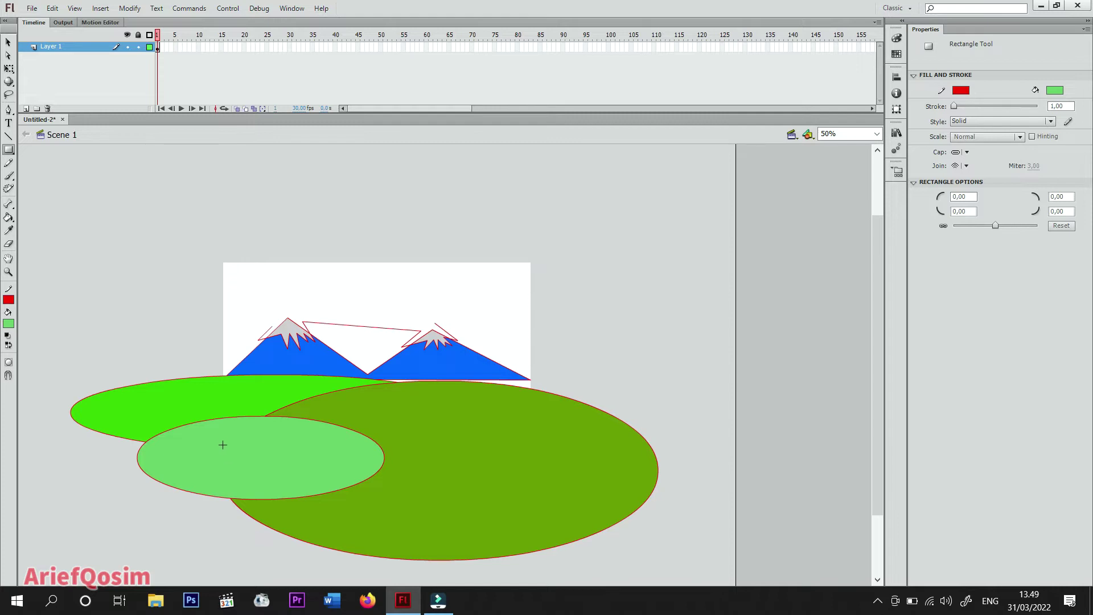
pyautogui.moveTo(208, 435)
pyautogui.mouseDown()
pyautogui.moveTo(267, 467)
pyautogui.moveTo(539, 474)
pyautogui.mouseUp()
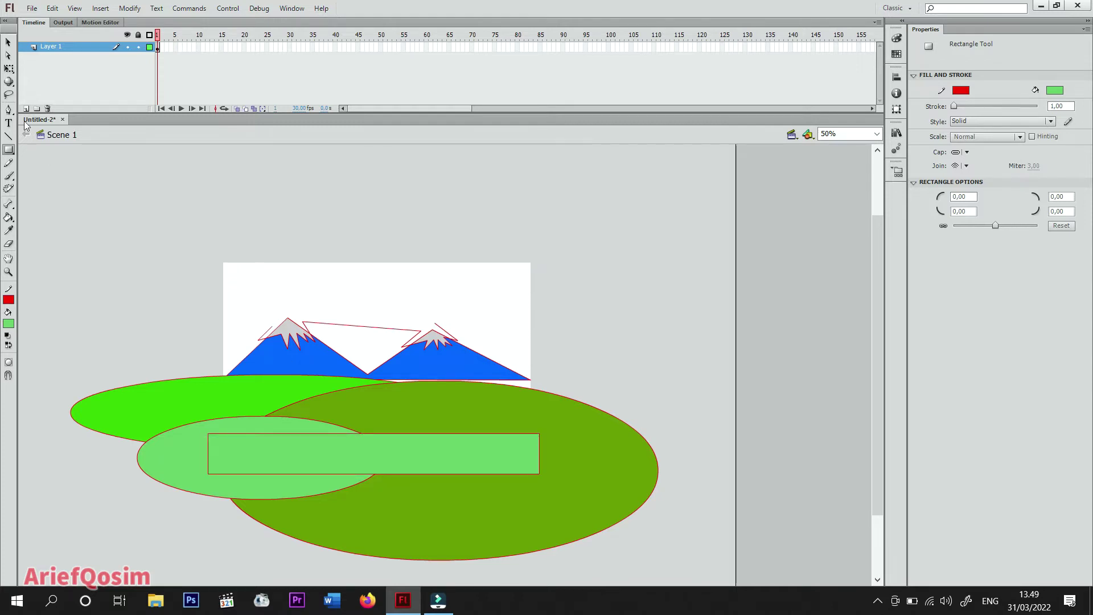
# Recolor the rectangle's fill to dark olive brown #666600.
pyautogui.click(8, 42)
pyautogui.click(359, 462)
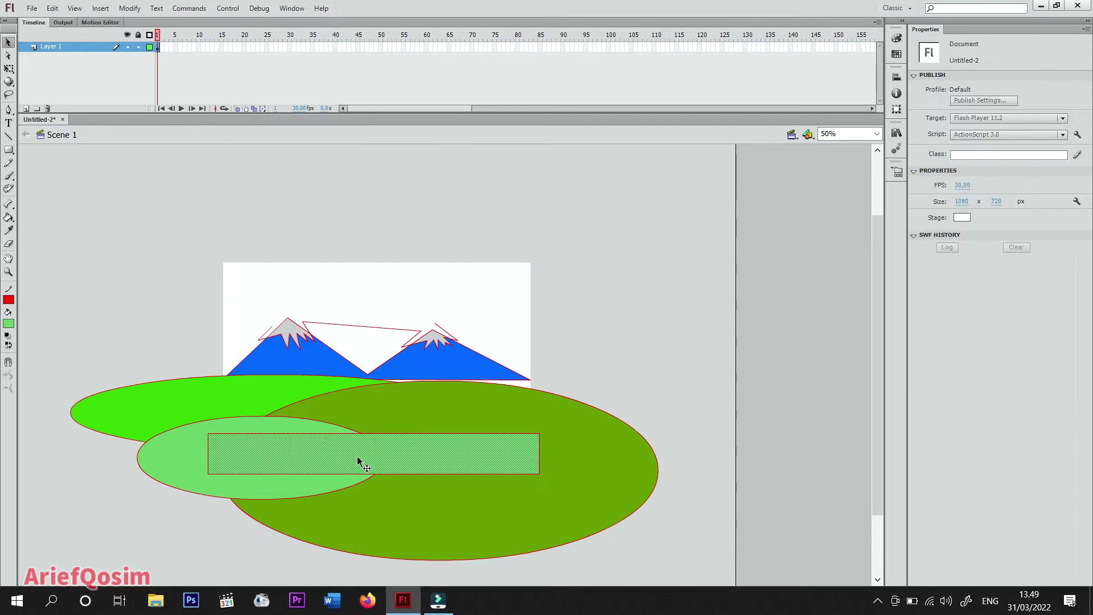
pyautogui.click(8, 324)
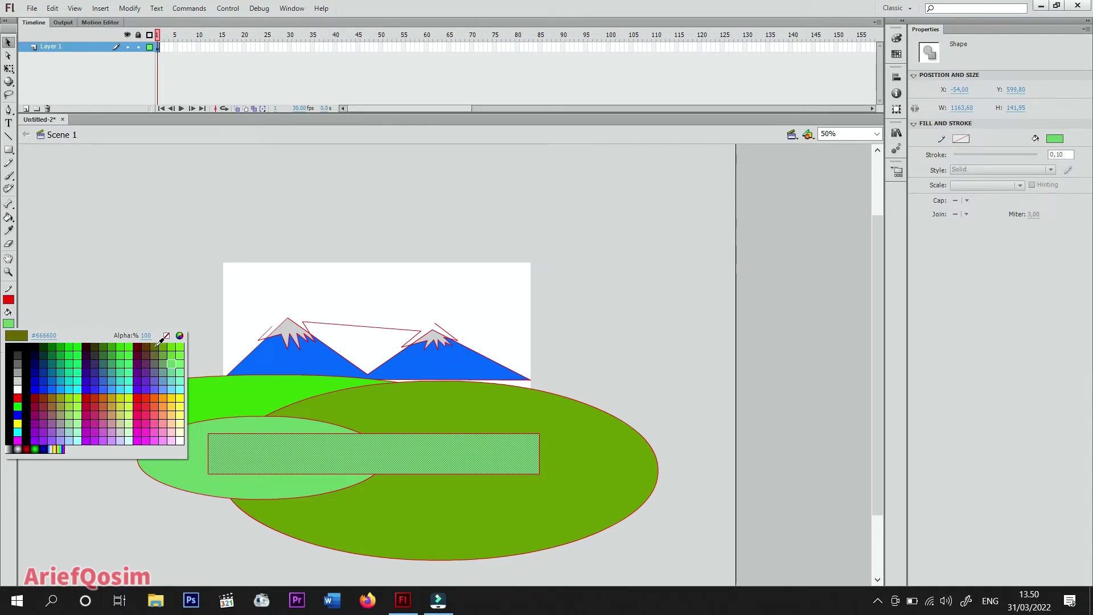
pyautogui.click(155, 345)
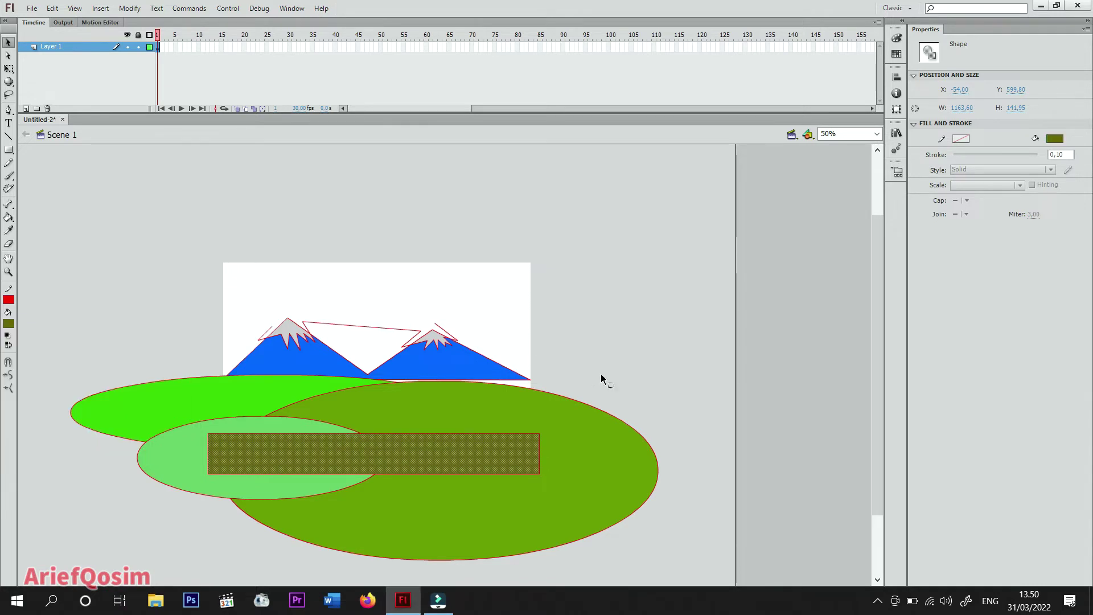
pyautogui.click(592, 335)
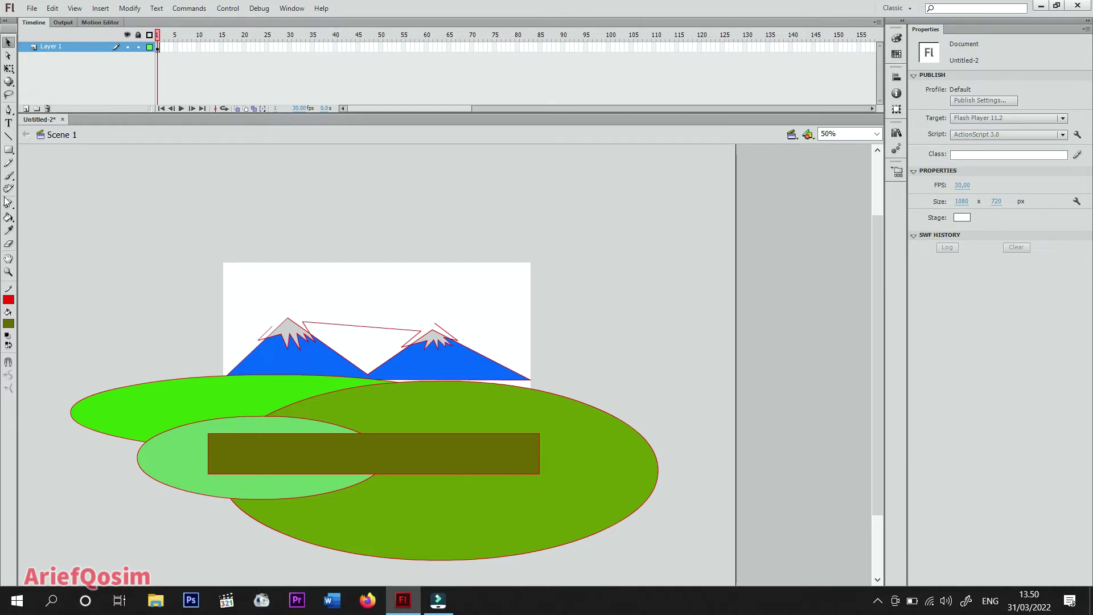
# Draw a row of ten small lime-green ovals of varying size above the stage with the Oval tool.
pyautogui.click(9, 150)
pyautogui.click(9, 151)
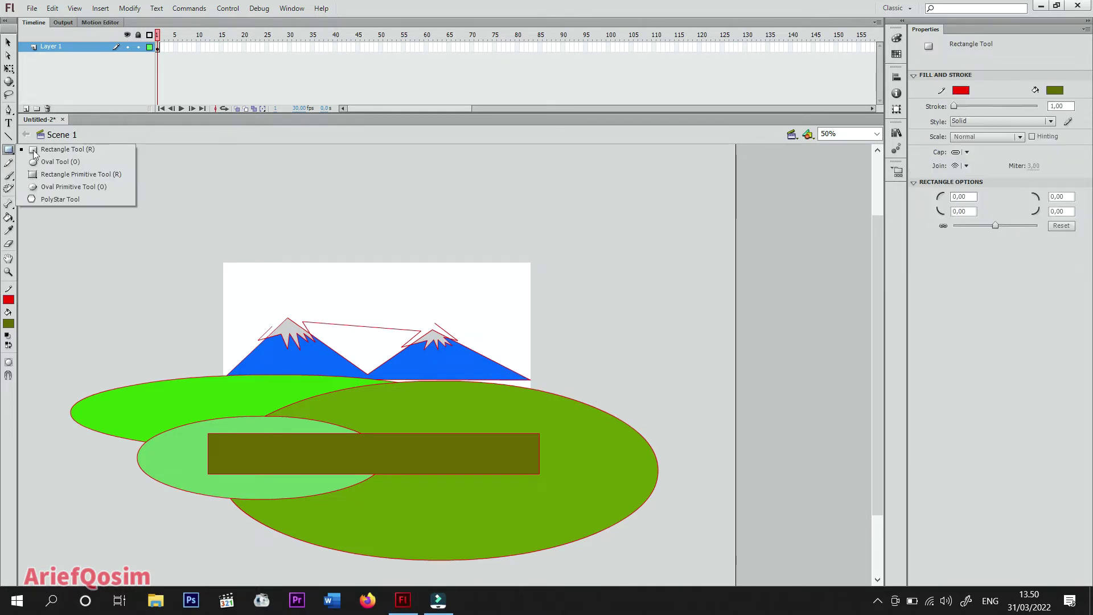
pyautogui.click(34, 162)
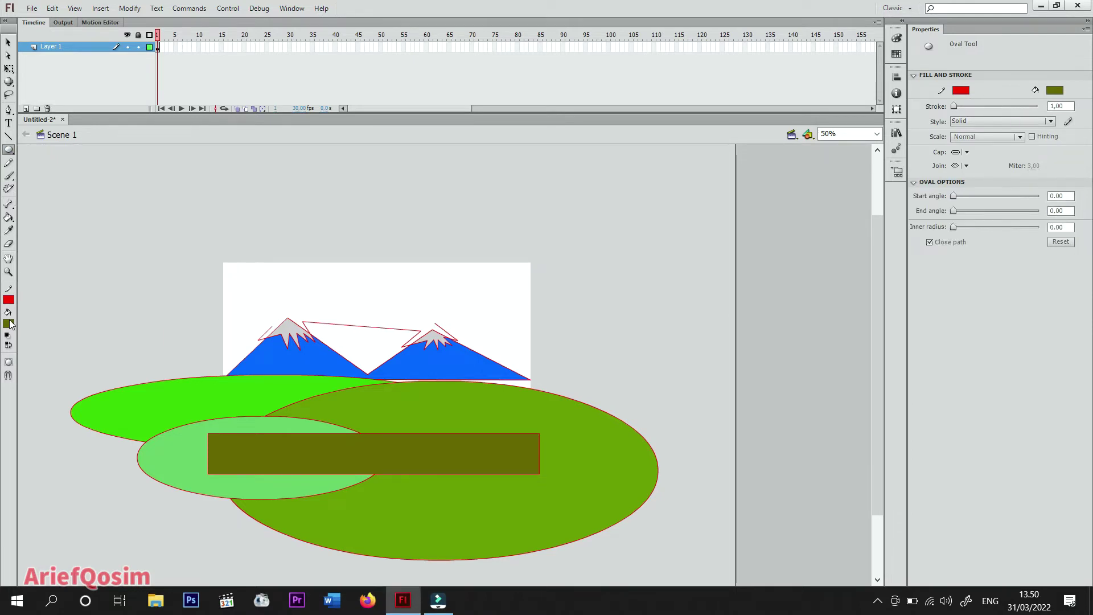
pyautogui.click(8, 324)
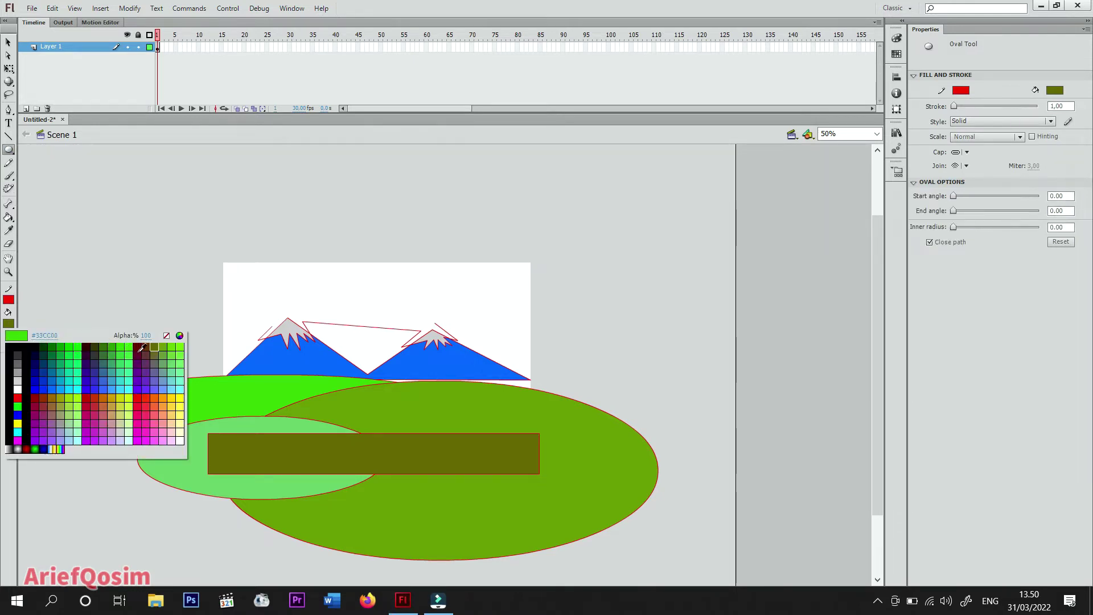
pyautogui.click(177, 346)
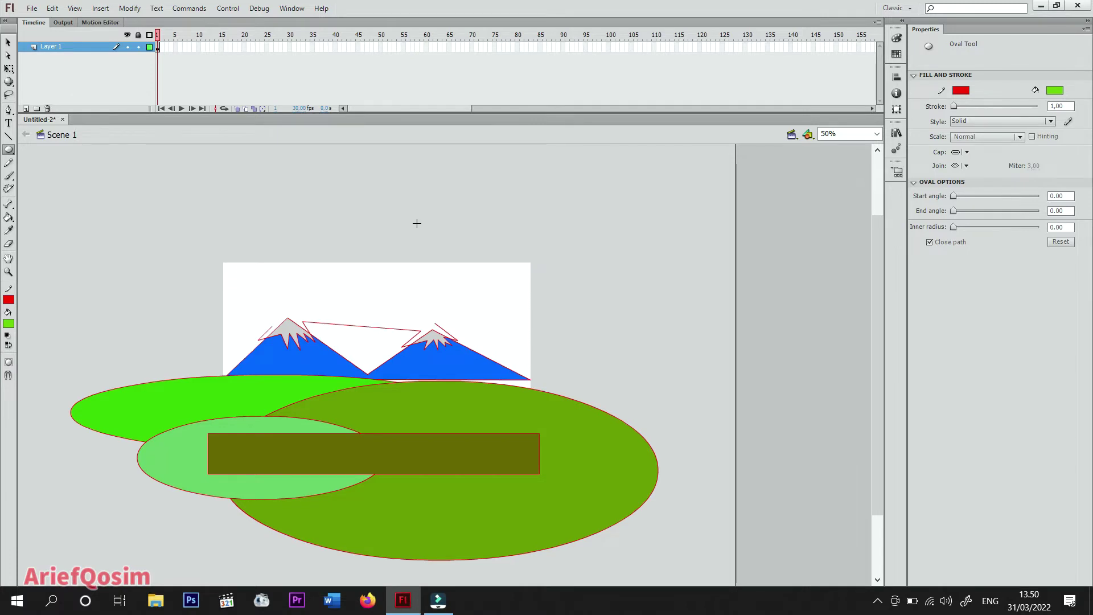
pyautogui.moveTo(434, 240); pyautogui.dragTo(538, 253)
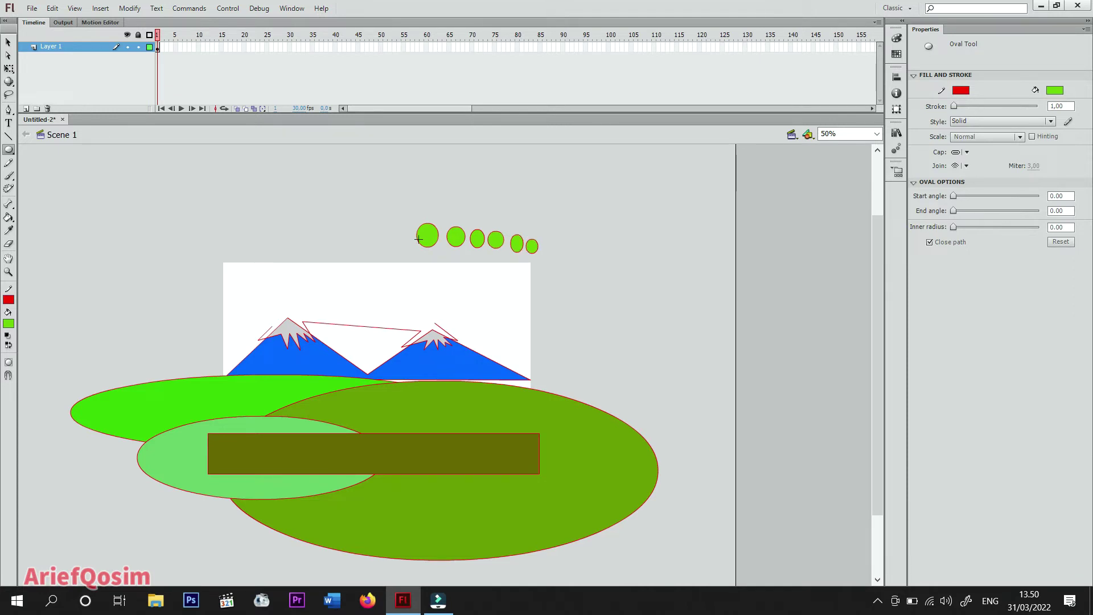
pyautogui.moveTo(395, 232)
pyautogui.mouseDown()
pyautogui.moveTo(410, 251)
pyautogui.moveTo(344, 259)
pyautogui.mouseUp()
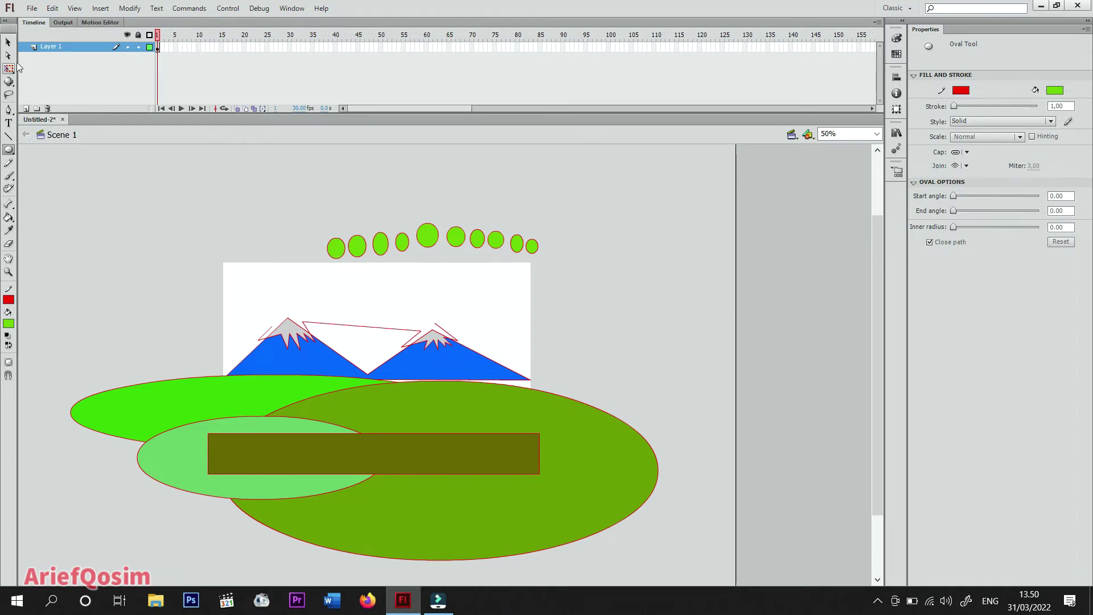
# Move the small ovals together into an overlapping bumpy cluster and cover its base with a wide lime-green oval to form a bush.
pyautogui.click(9, 43)
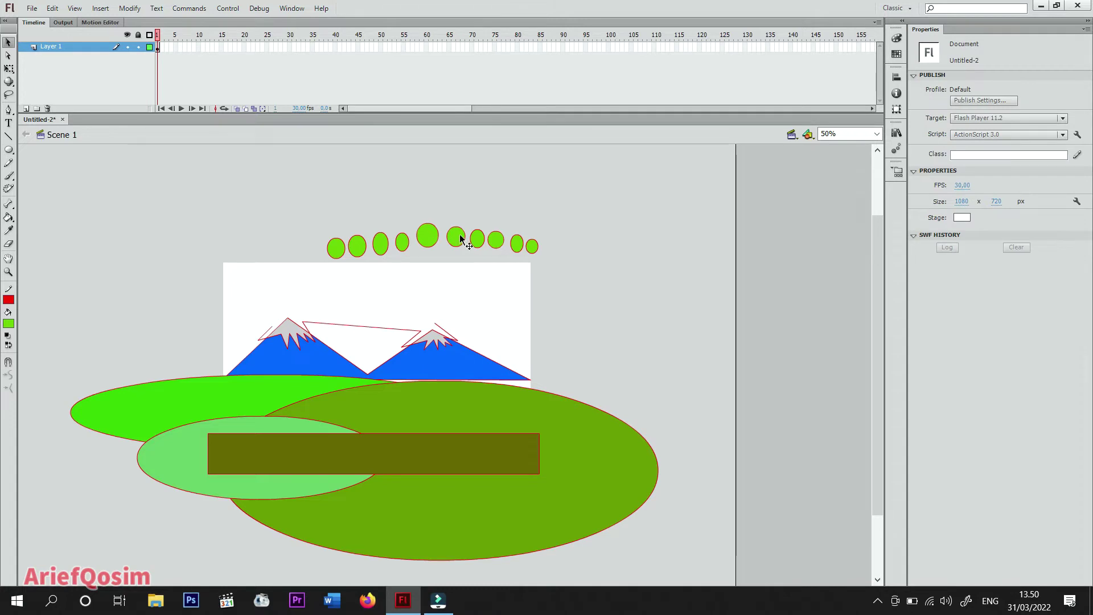
pyautogui.click(458, 238)
pyautogui.moveTo(460, 239)
pyautogui.mouseDown()
pyautogui.moveTo(447, 239)
pyautogui.moveTo(485, 250)
pyautogui.mouseUp()
pyautogui.click(501, 242)
pyautogui.click(521, 248)
pyautogui.click(533, 250)
pyautogui.moveTo(402, 245)
pyautogui.mouseDown()
pyautogui.moveTo(414, 242)
pyautogui.moveTo(359, 248)
pyautogui.moveTo(394, 248)
pyautogui.moveTo(386, 254)
pyautogui.mouseUp()
pyautogui.click(342, 254)
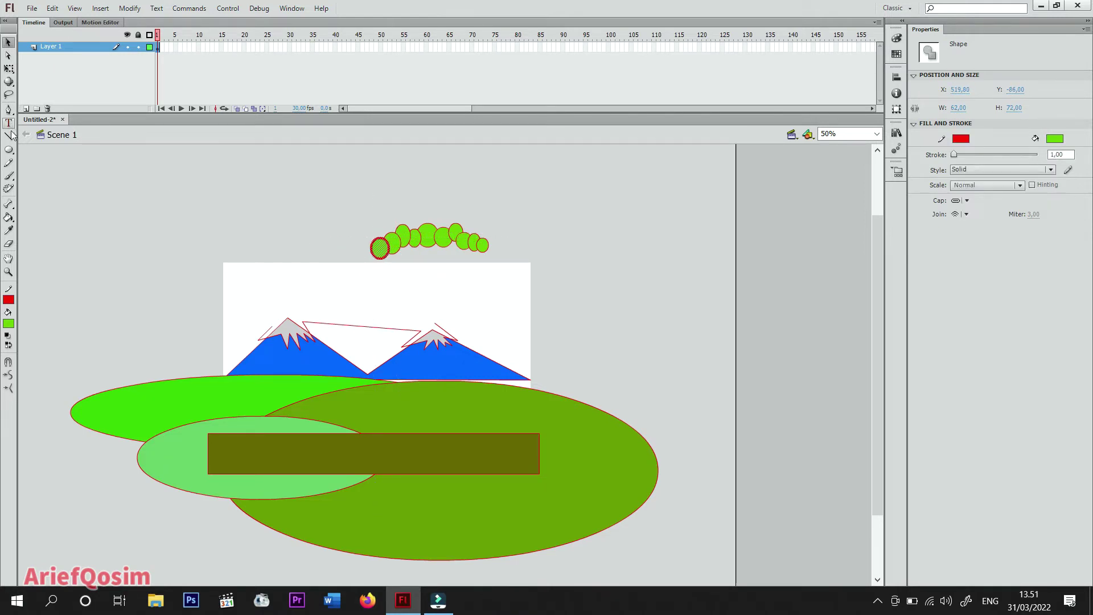
pyautogui.press('o')
pyautogui.moveTo(510, 273); pyautogui.dragTo(363, 244)
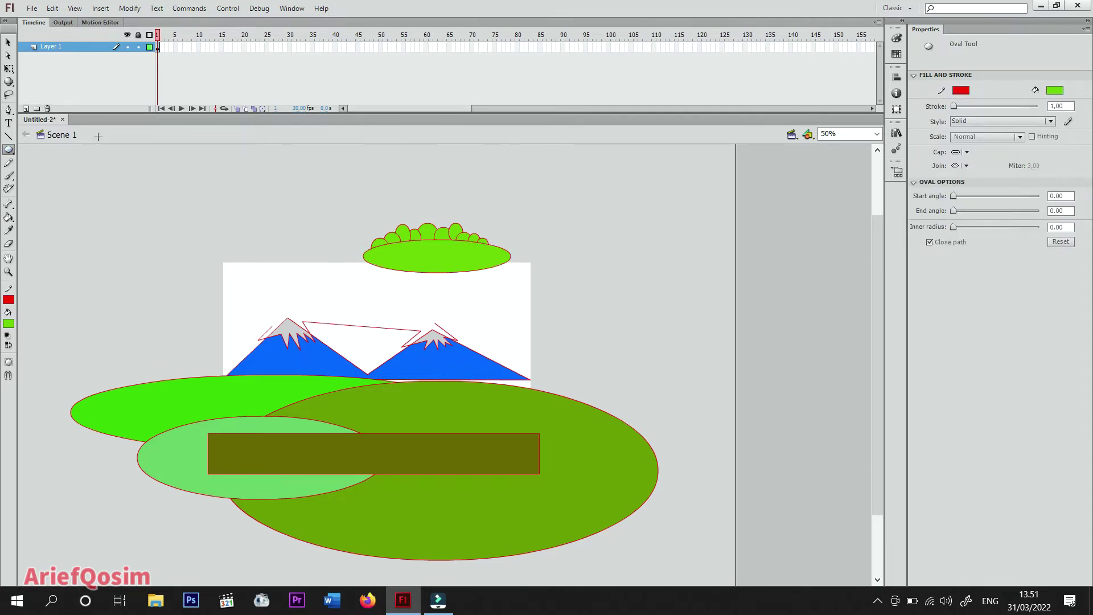
# Remove the red stroke from all shapes in the drawing by setting their stroke to no color.
pyautogui.click(9, 43)
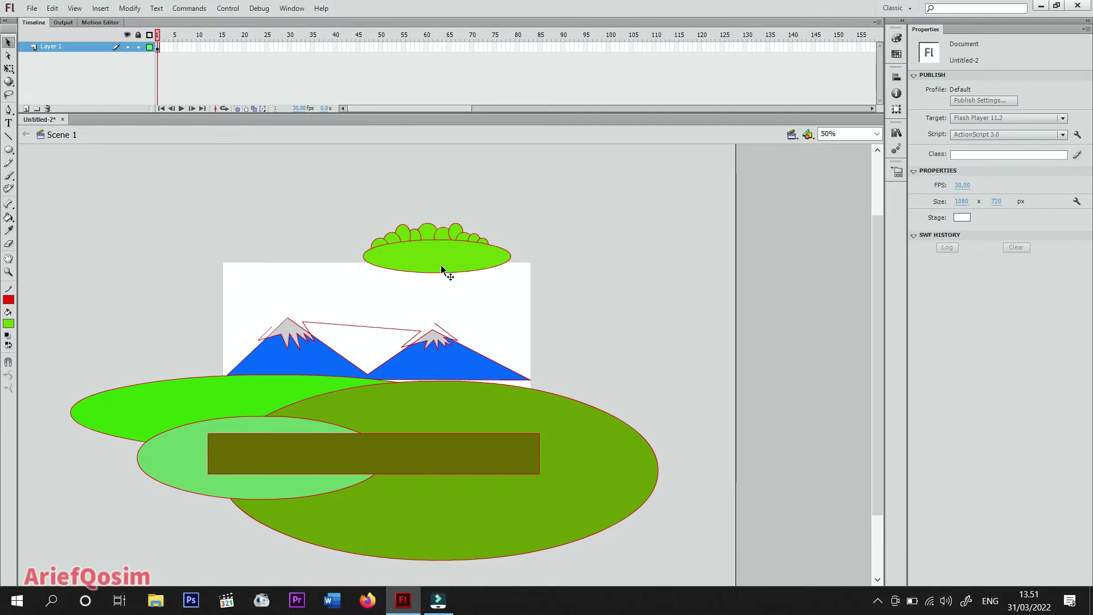
pyautogui.moveTo(346, 205); pyautogui.dragTo(668, 348)
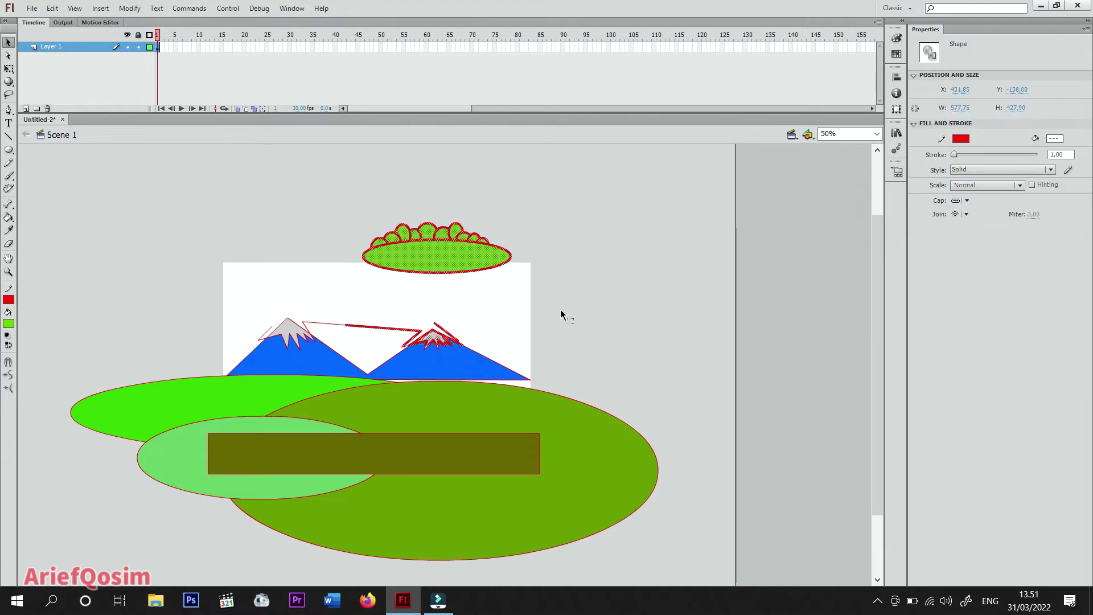
pyautogui.click(532, 283)
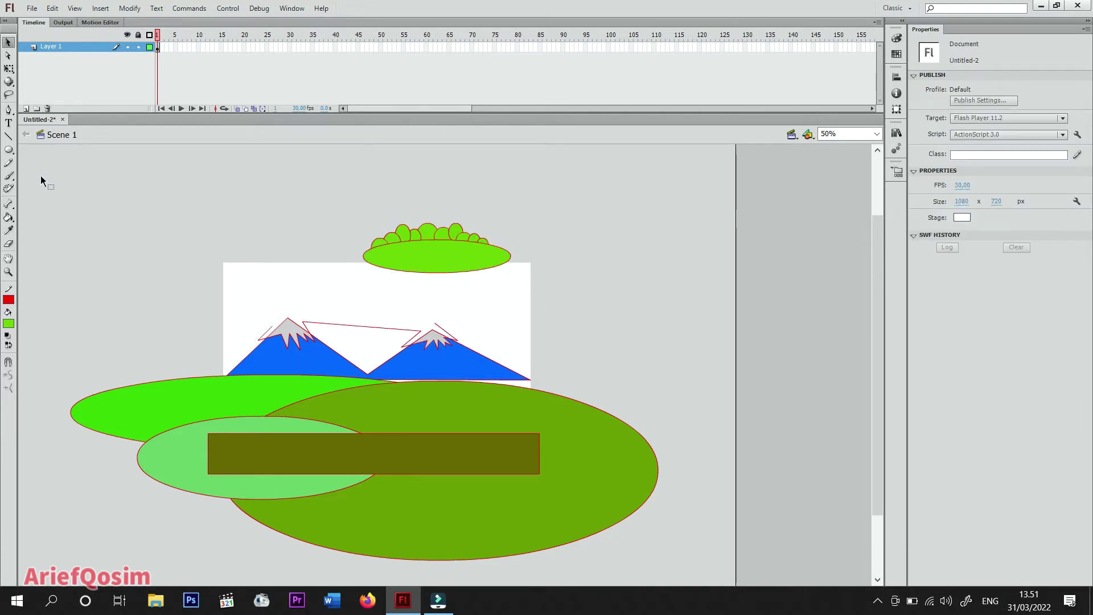
pyautogui.moveTo(672, 555); pyautogui.dragTo(695, 568)
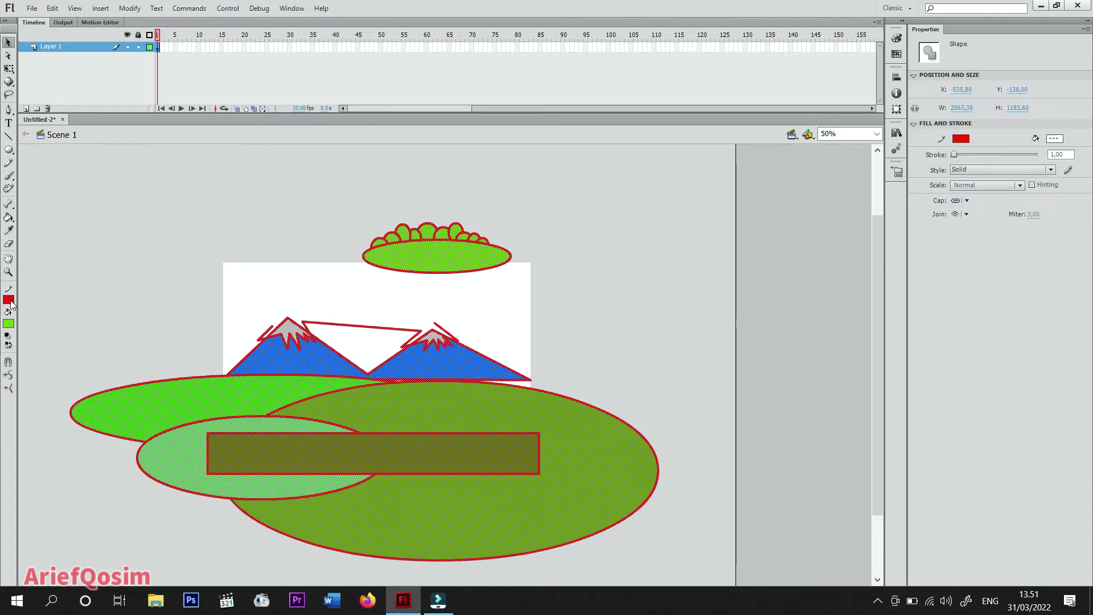
pyautogui.click(10, 301)
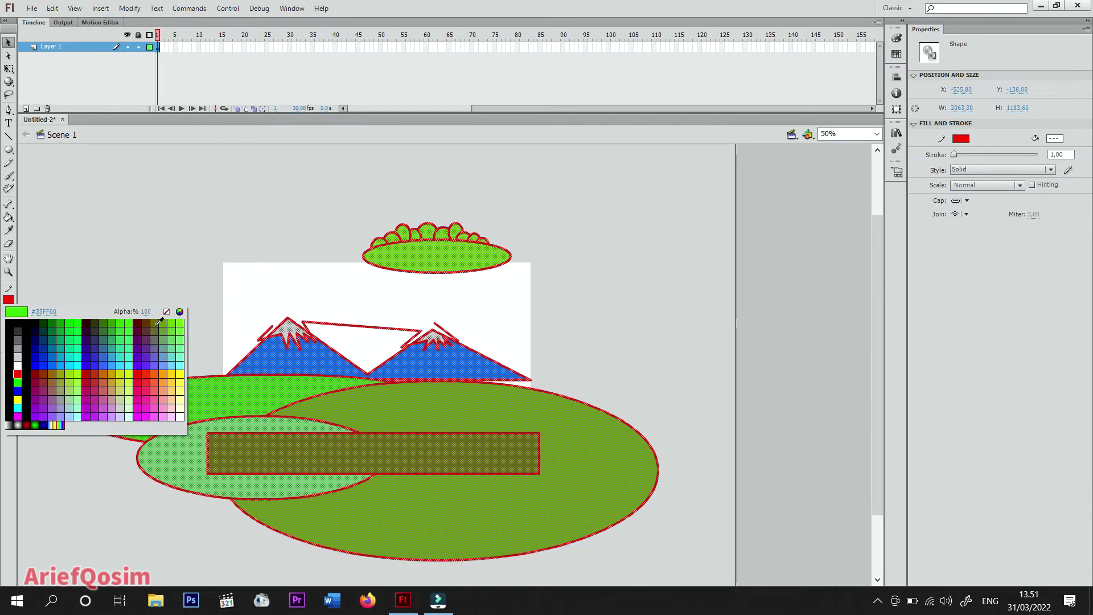
pyautogui.click(166, 312)
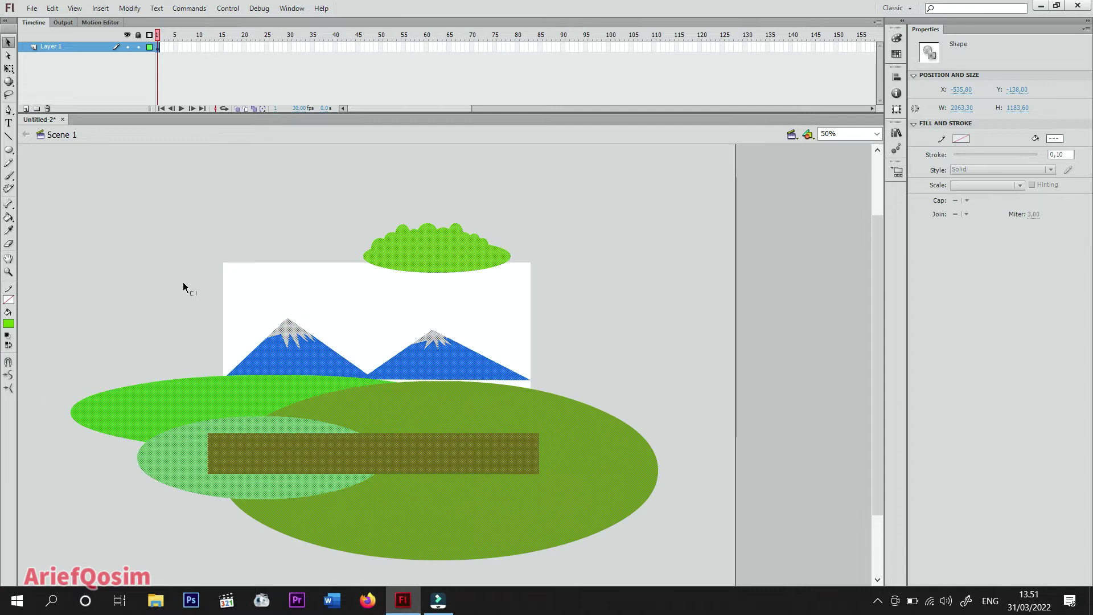
pyautogui.click(169, 218)
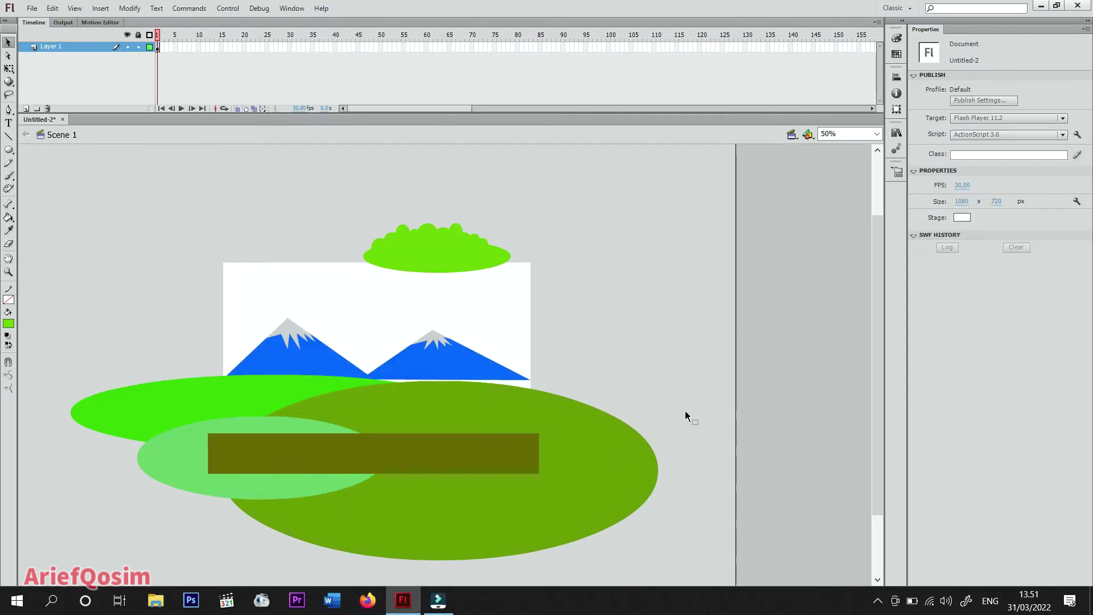
# Check the artwork against the stage in outline view, and delete the parts extending past the stage's right and left edges.
pyautogui.click(150, 47)
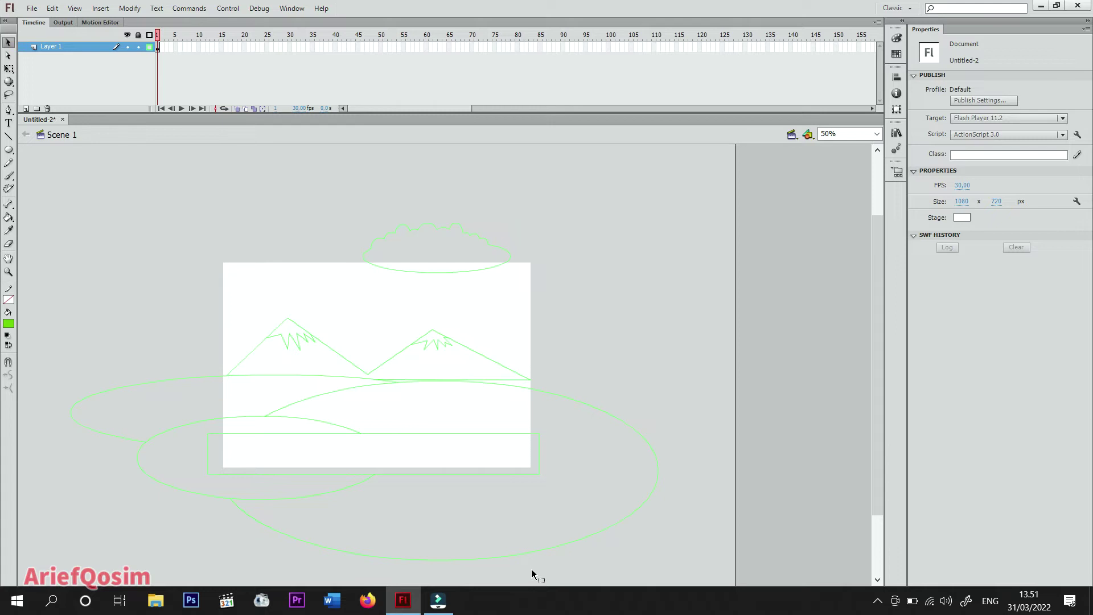
pyautogui.click(148, 46)
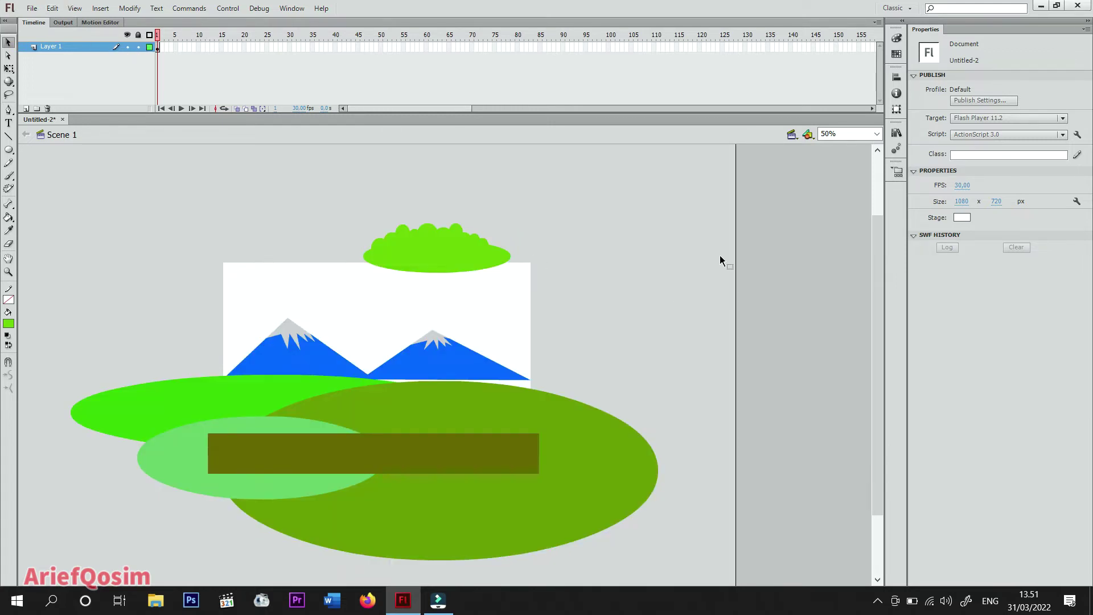
pyautogui.moveTo(606, 571); pyautogui.dragTo(532, 593)
pyautogui.press('Delete')
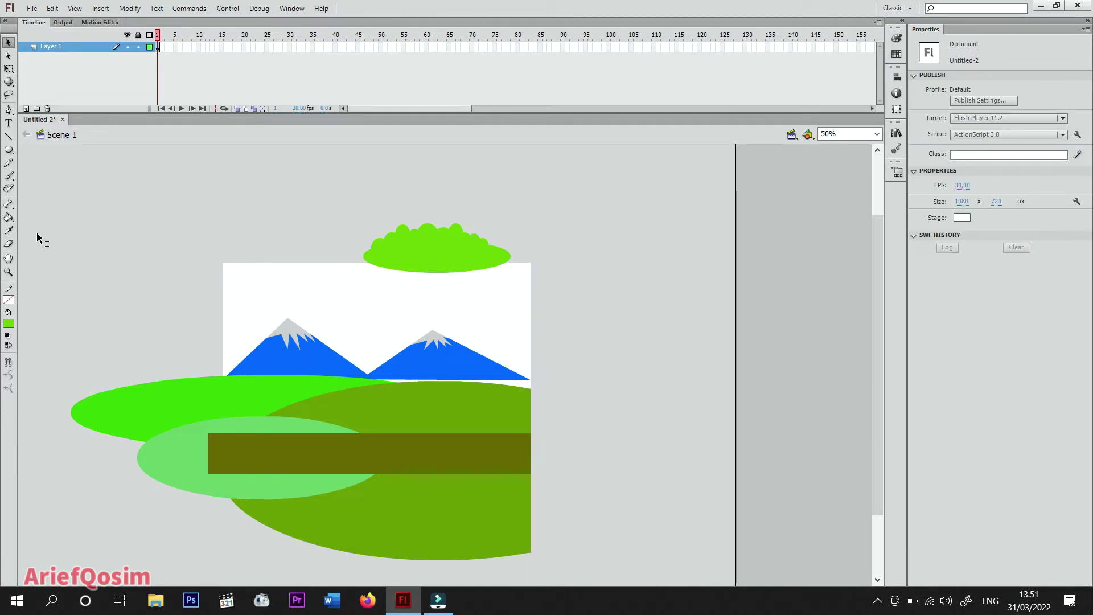
pyautogui.moveTo(41, 221); pyautogui.dragTo(224, 575)
pyautogui.press('Delete')
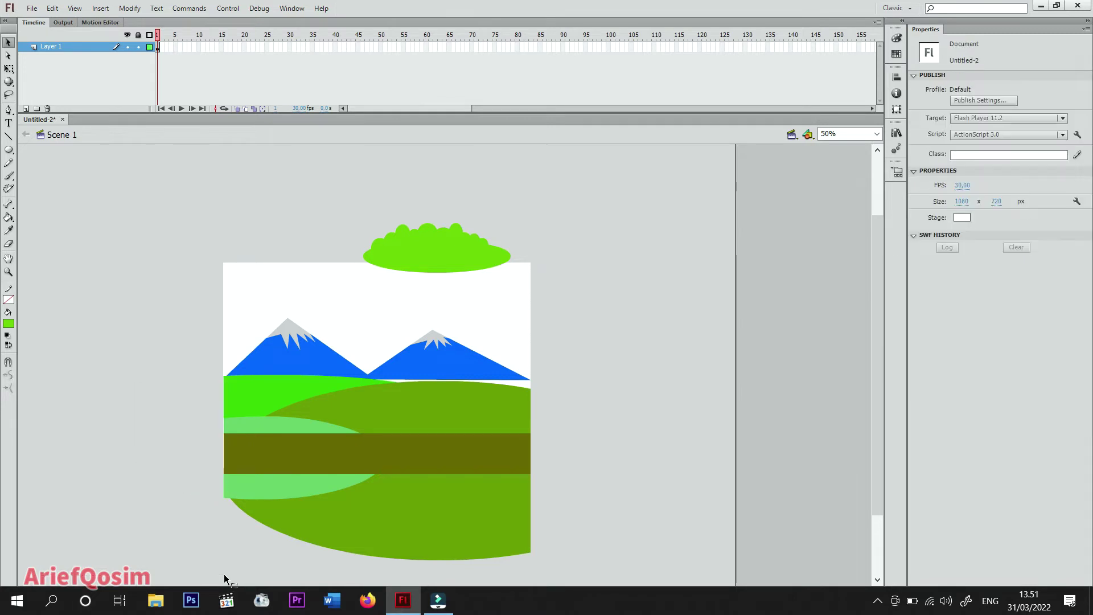
# Delete the hill and rectangle parts extending below the stage, checking the overhang in outline view.
pyautogui.click(149, 47)
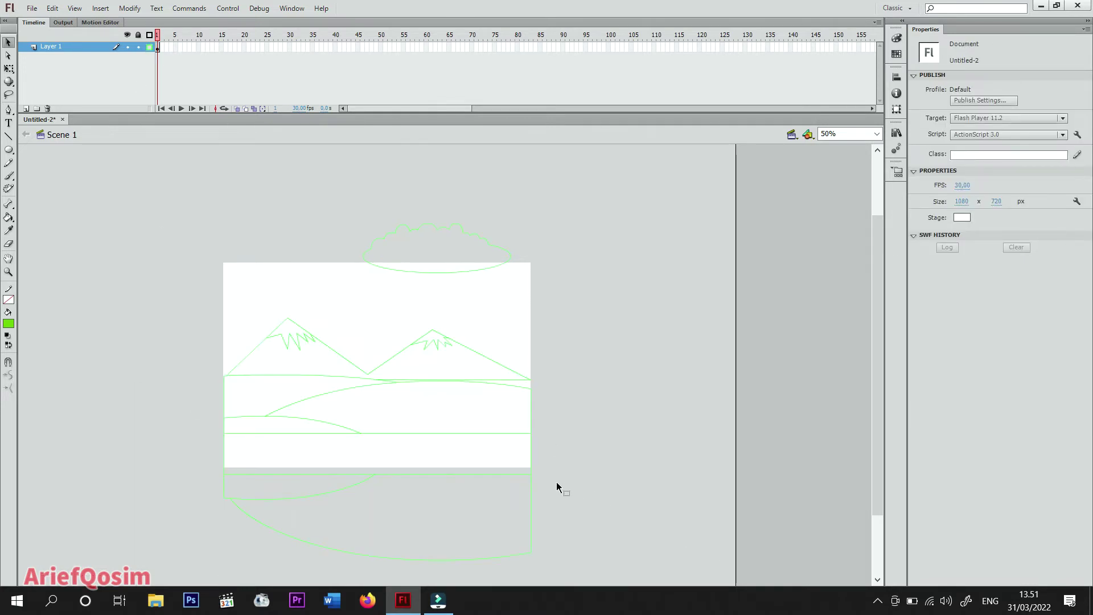
pyautogui.click(148, 48)
pyautogui.moveTo(586, 564); pyautogui.dragTo(165, 463)
pyautogui.press('Delete')
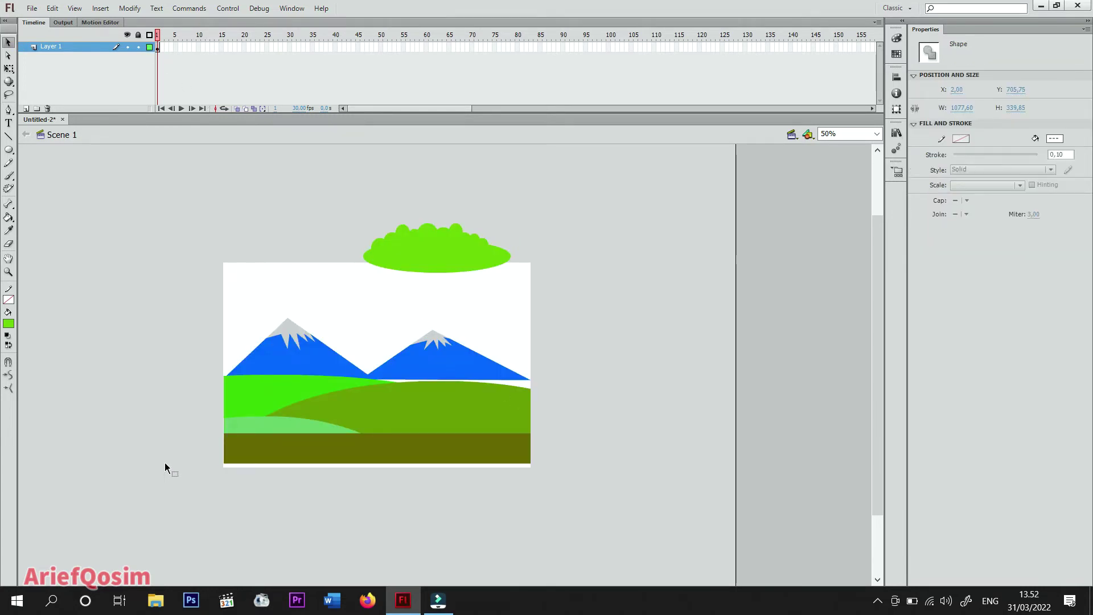
# Move the mountains, hills and brown ground strip together down 14 px to meet the stage's bottom edge, leaving the bush in place.
pyautogui.moveTo(679, 530); pyautogui.dragTo(146, 306)
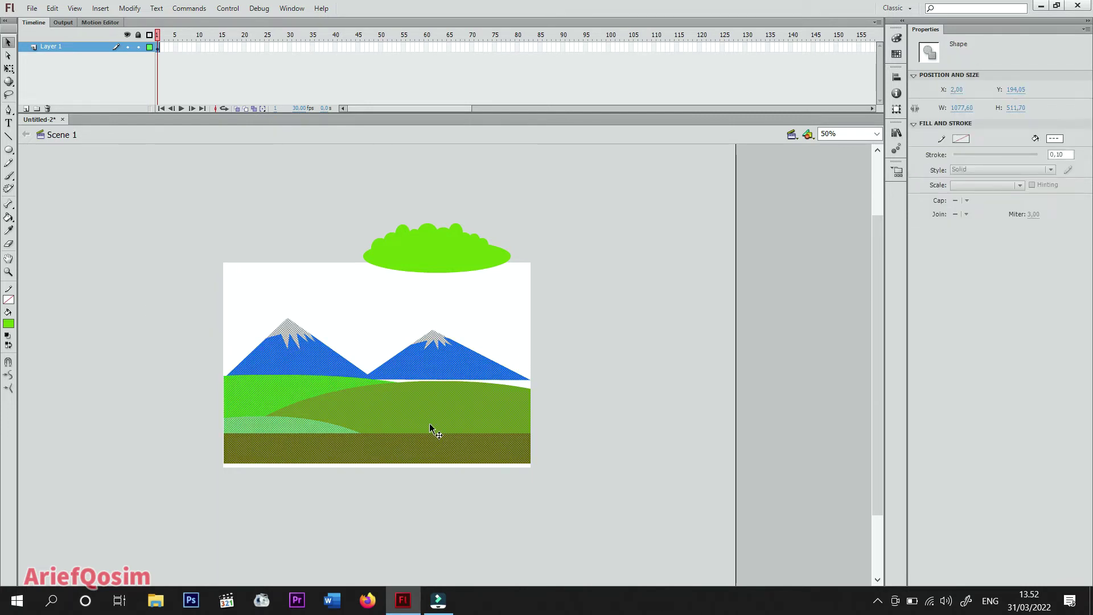
pyautogui.press('Down')
pyautogui.press('Down')
pyautogui.press('Down')
pyautogui.press('Down')
pyautogui.press('Down')
pyautogui.press('Down')
pyautogui.press('Down')
pyautogui.press('Down')
pyautogui.press('Down')
pyautogui.press('Down')
pyautogui.press('Down')
pyautogui.press('Down')
pyautogui.press('Down')
pyautogui.press('Down')
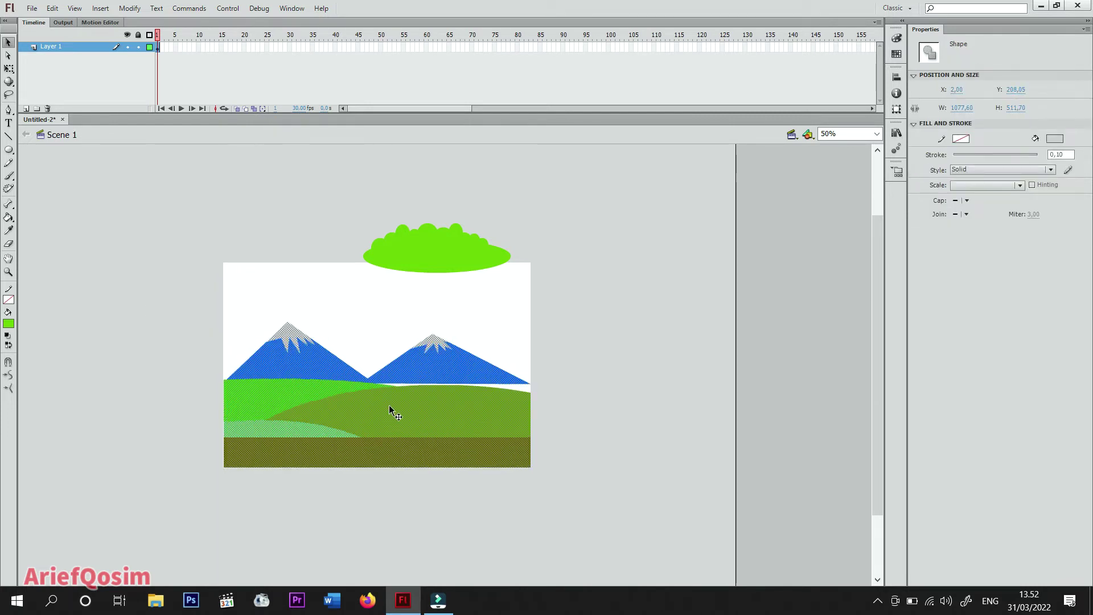
pyautogui.click(139, 334)
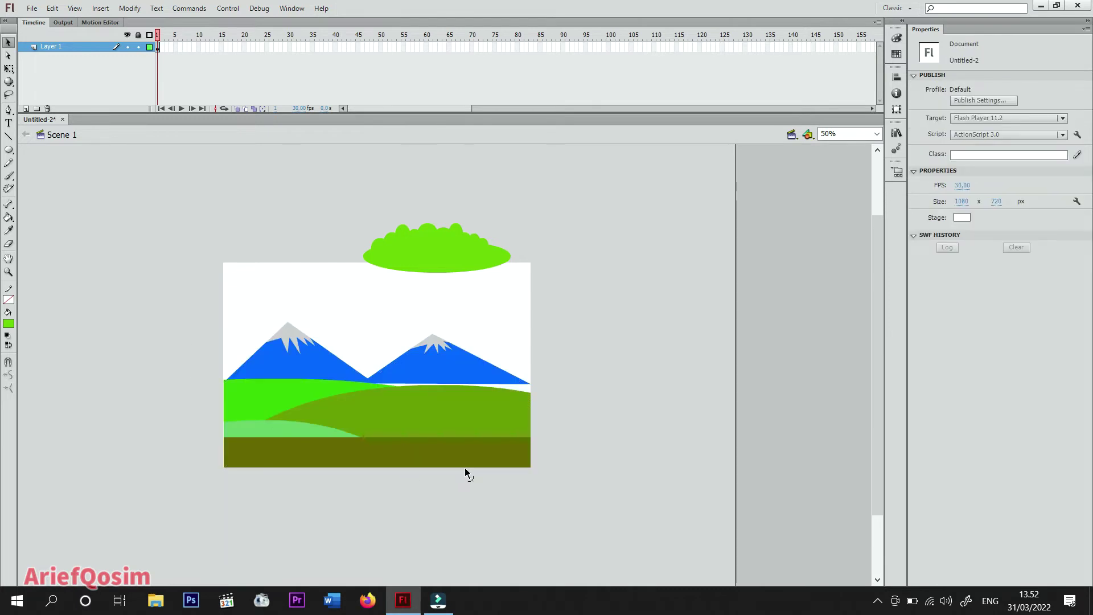
# Cut off the lower 54 px of the bush to give it a flat base, and select the remaining bush.
pyautogui.click(462, 251)
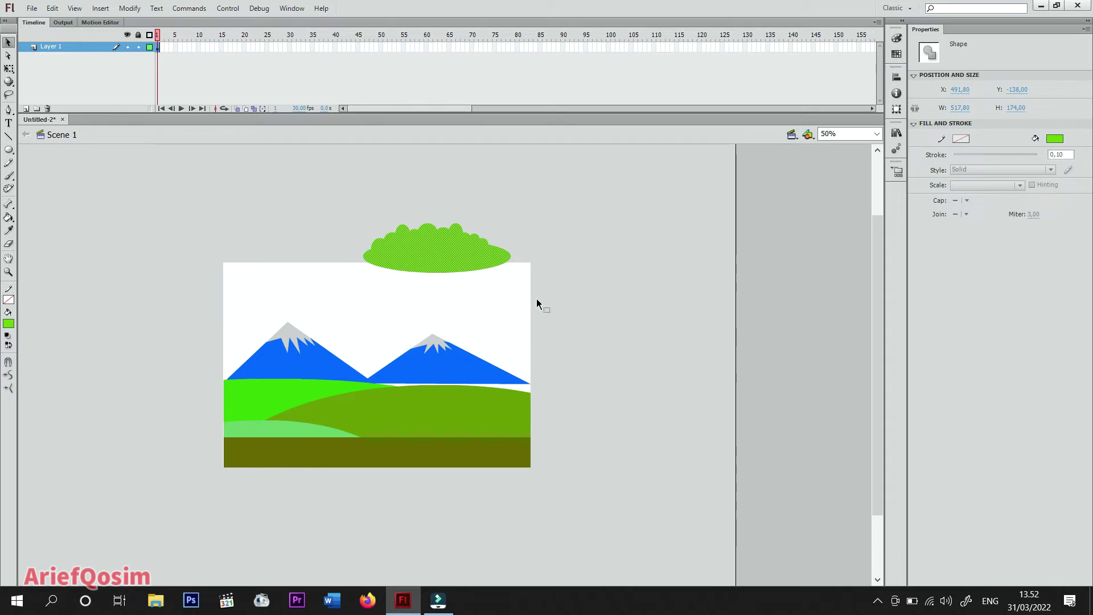
pyautogui.moveTo(549, 294); pyautogui.dragTo(346, 257)
pyautogui.press('Delete')
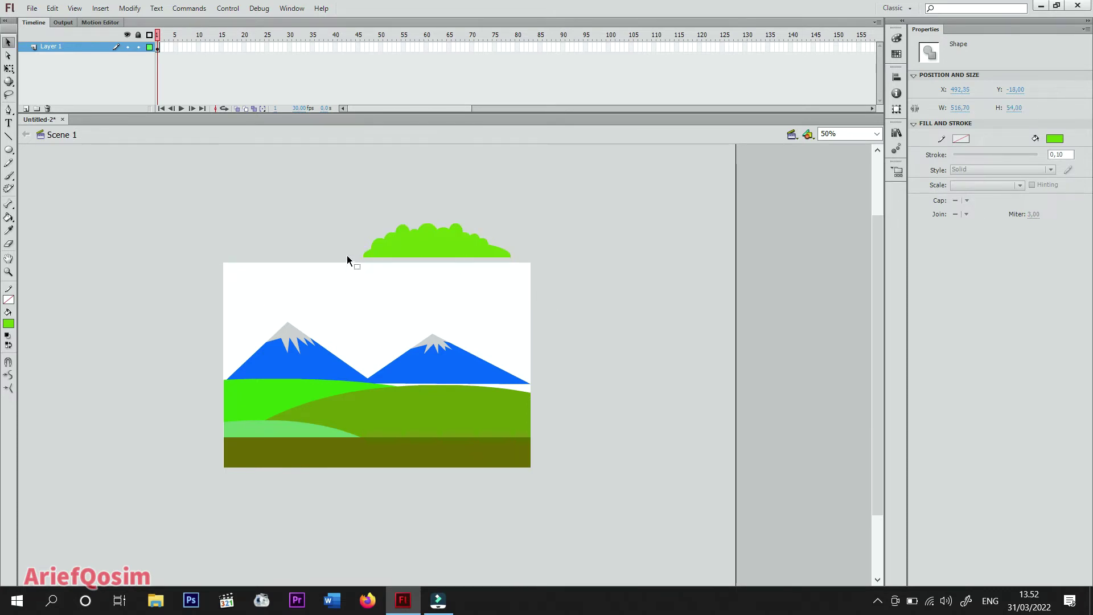
pyautogui.click(434, 250)
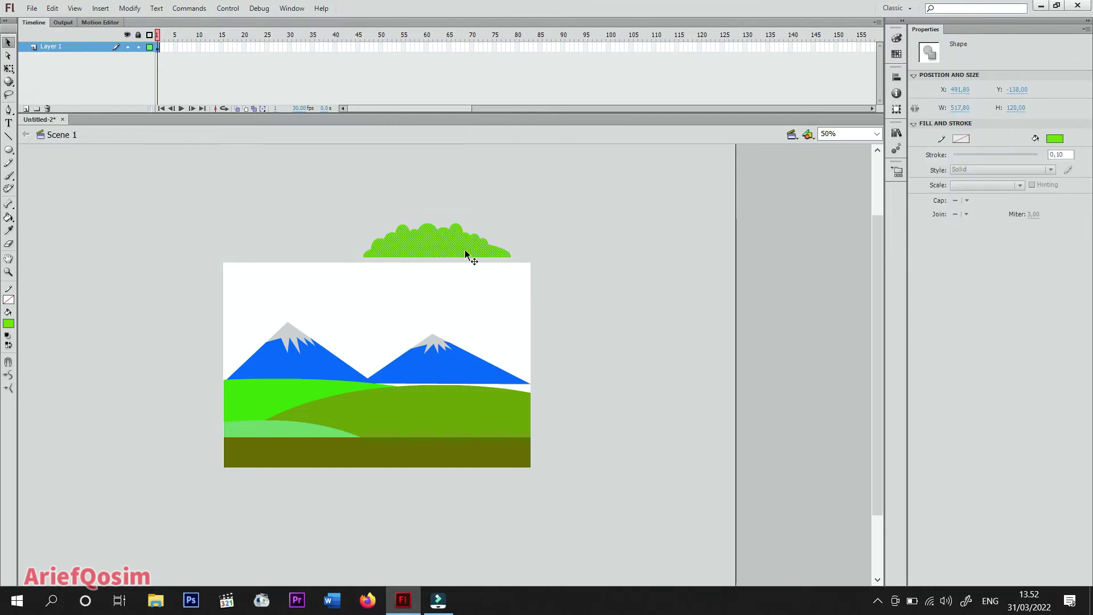
# Move the bush toward the stage's right edge and scale it down to about 293 × 68 px in the sky area.
pyautogui.moveTo(465, 249); pyautogui.dragTo(482, 251)
pyautogui.click(8, 68)
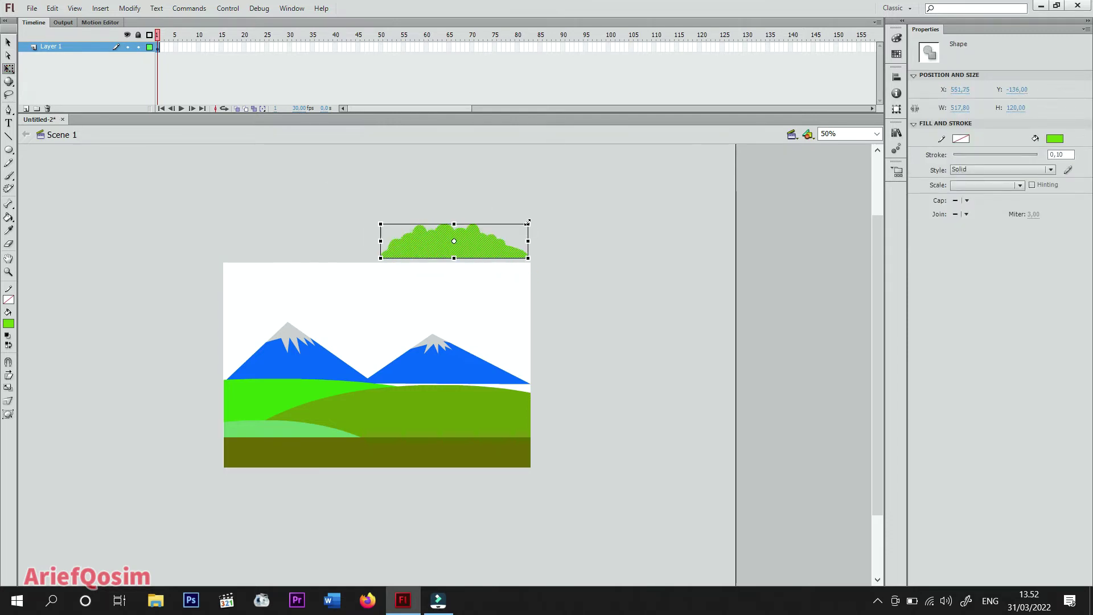
pyautogui.moveTo(527, 222); pyautogui.dragTo(511, 289)
pyautogui.click(9, 43)
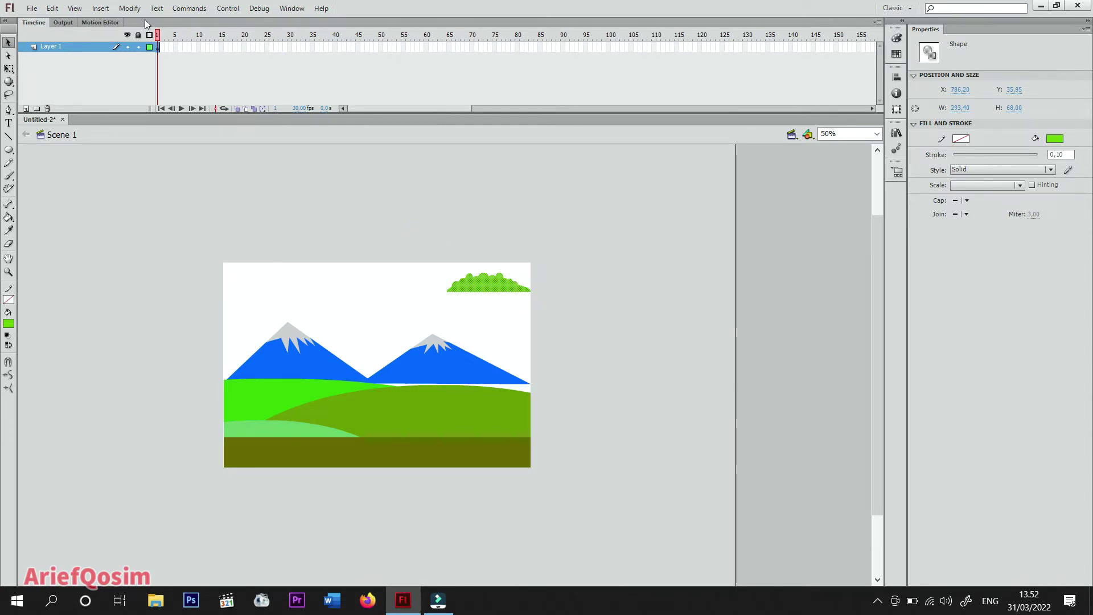
# Group the bush and place it on the crest of the dark green hill near the right edge, at about X 765, Y 386.
pyautogui.click(129, 8)
pyautogui.click(161, 206)
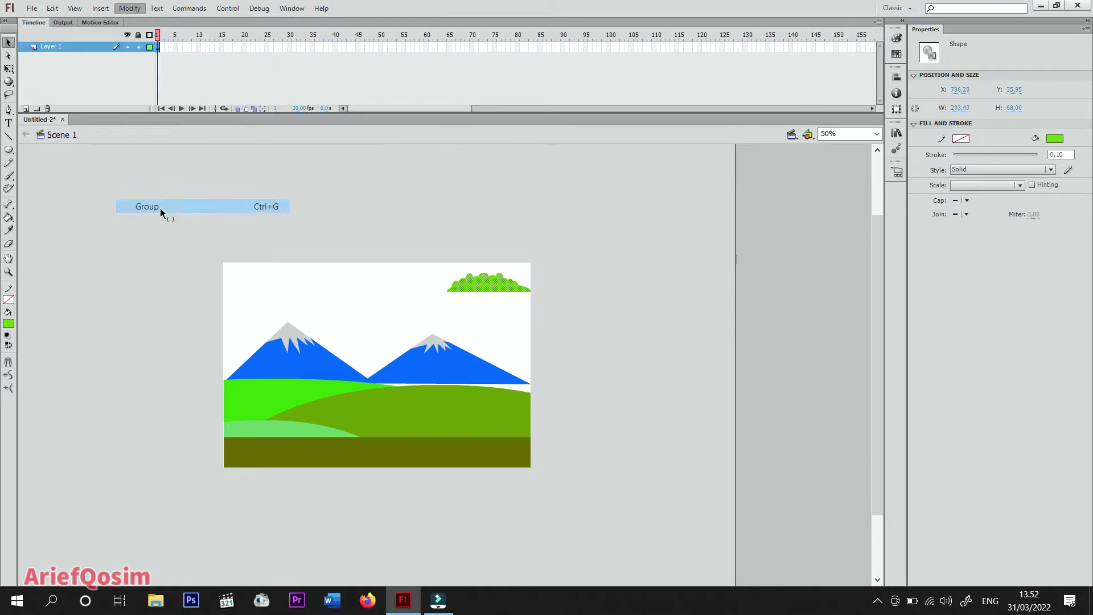
pyautogui.moveTo(506, 290); pyautogui.dragTo(506, 387)
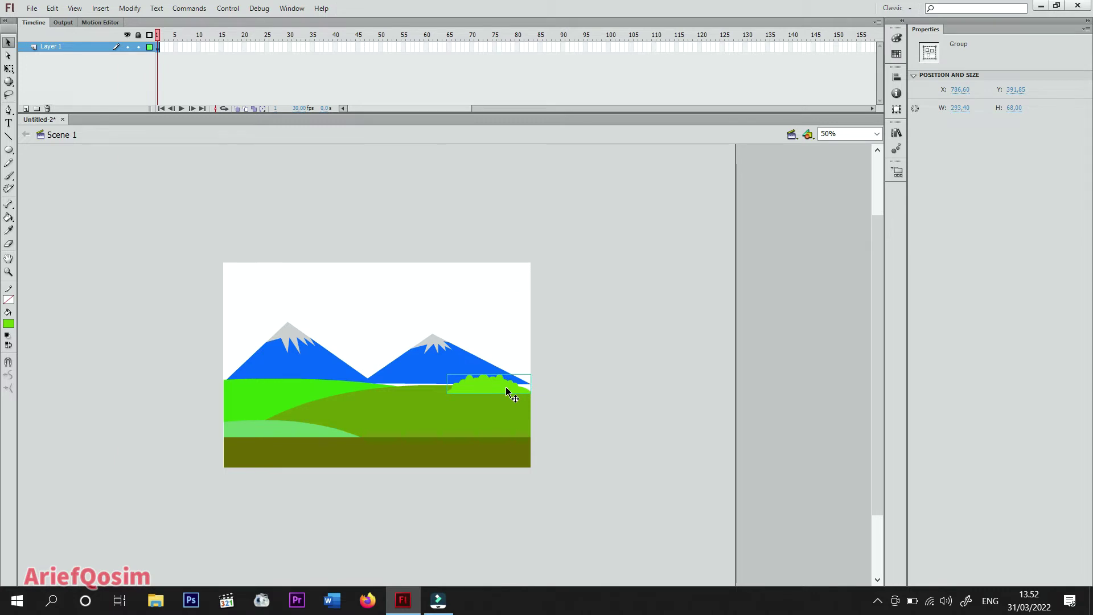
pyautogui.click(877, 133)
pyautogui.click(834, 164)
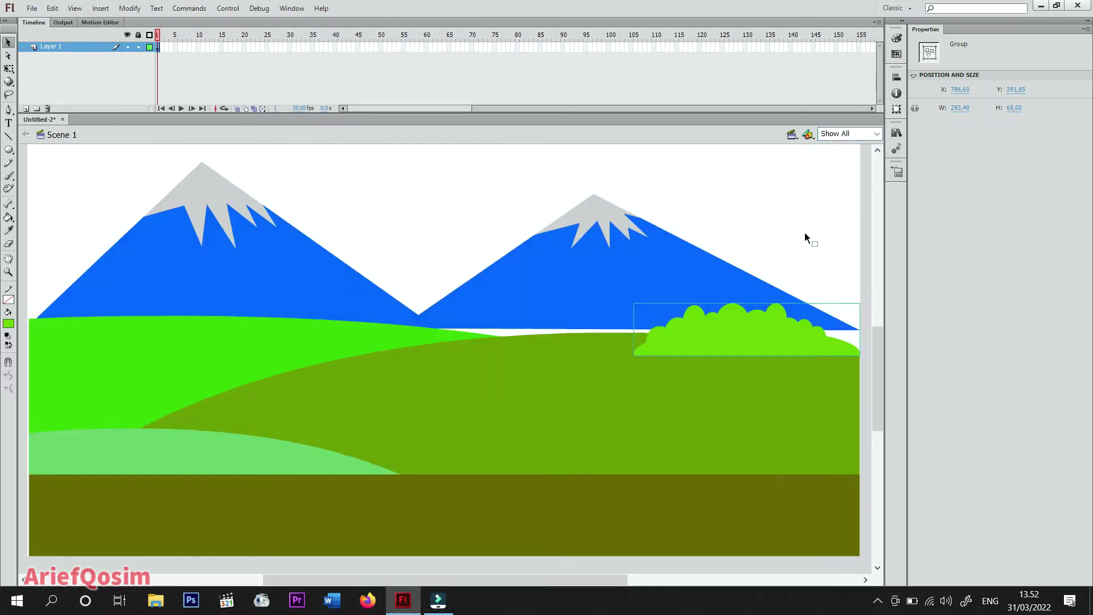
pyautogui.moveTo(811, 337)
pyautogui.mouseDown()
pyautogui.moveTo(825, 341)
pyautogui.moveTo(790, 341)
pyautogui.mouseUp()
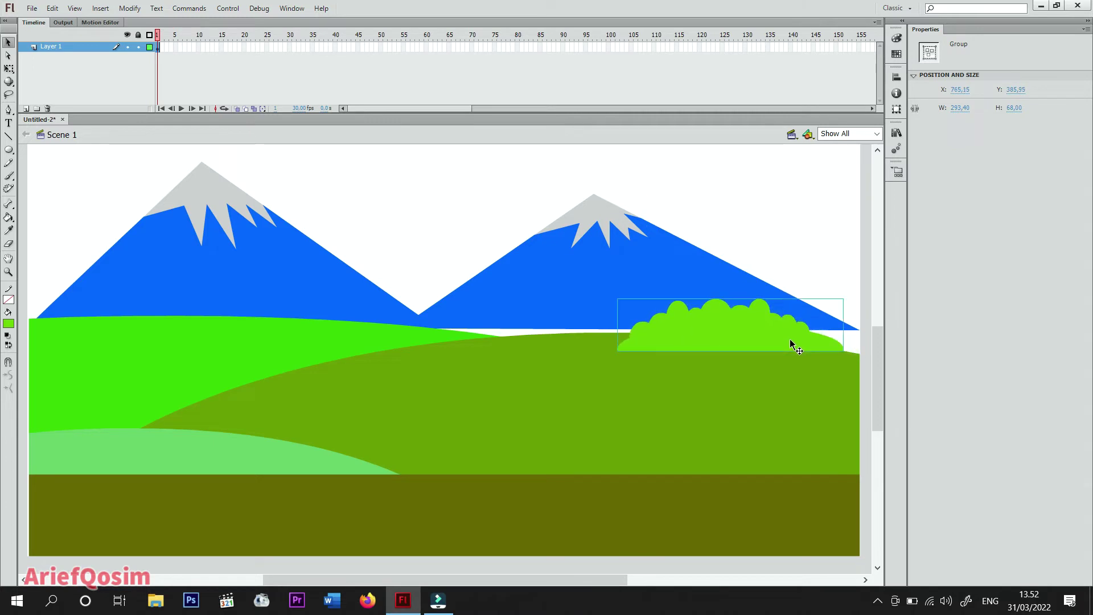
# Flip the bush horizontally and shift it right to about X 819, so it overhangs the stage's right edge.
pyautogui.click(129, 9)
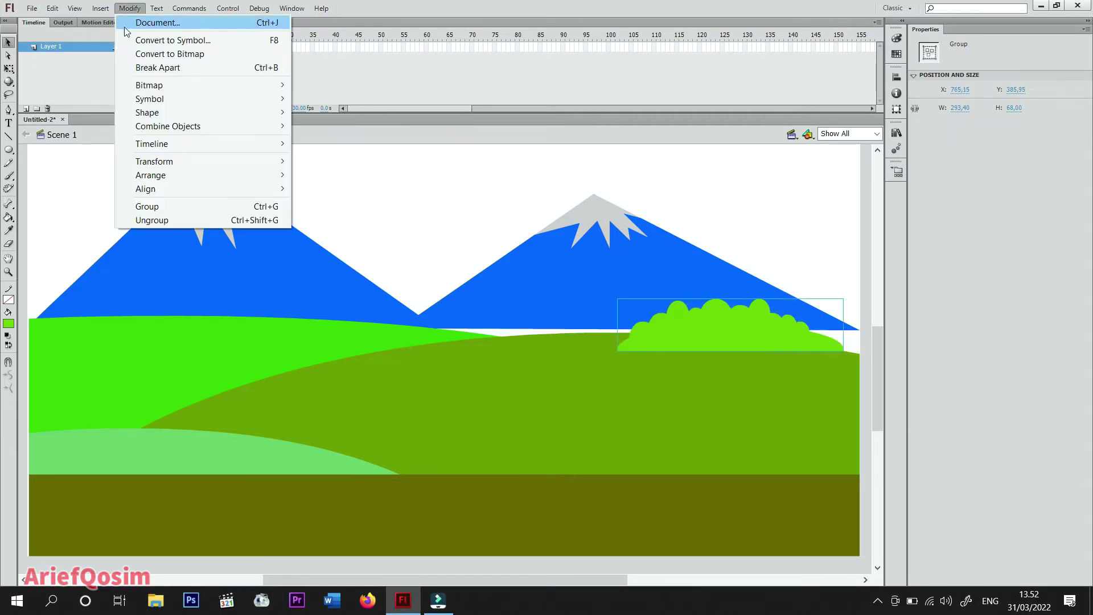
pyautogui.moveTo(151, 162)
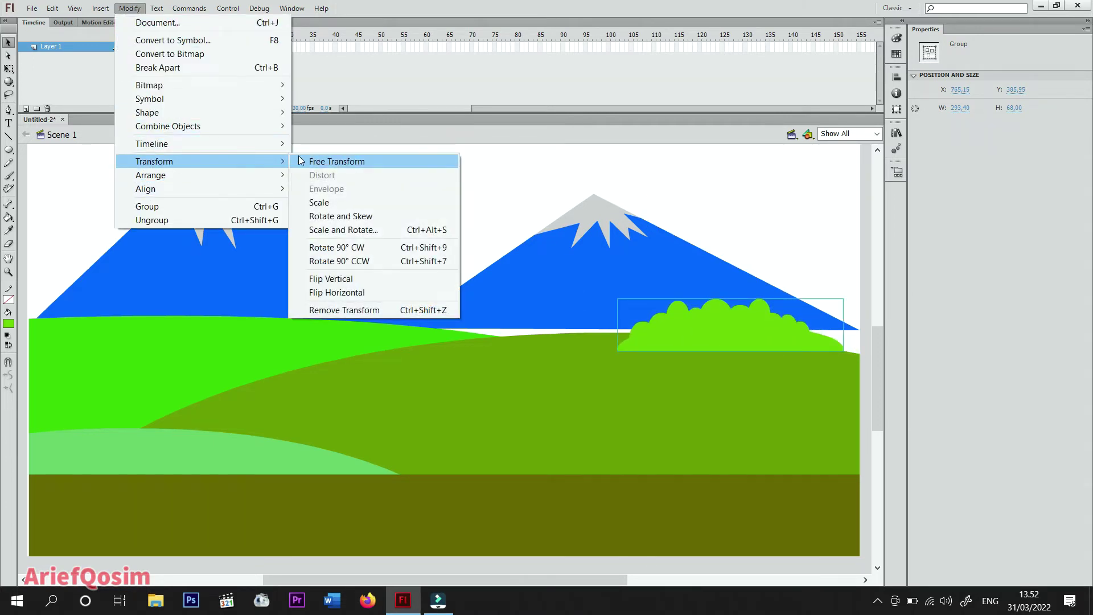
pyautogui.click(375, 292)
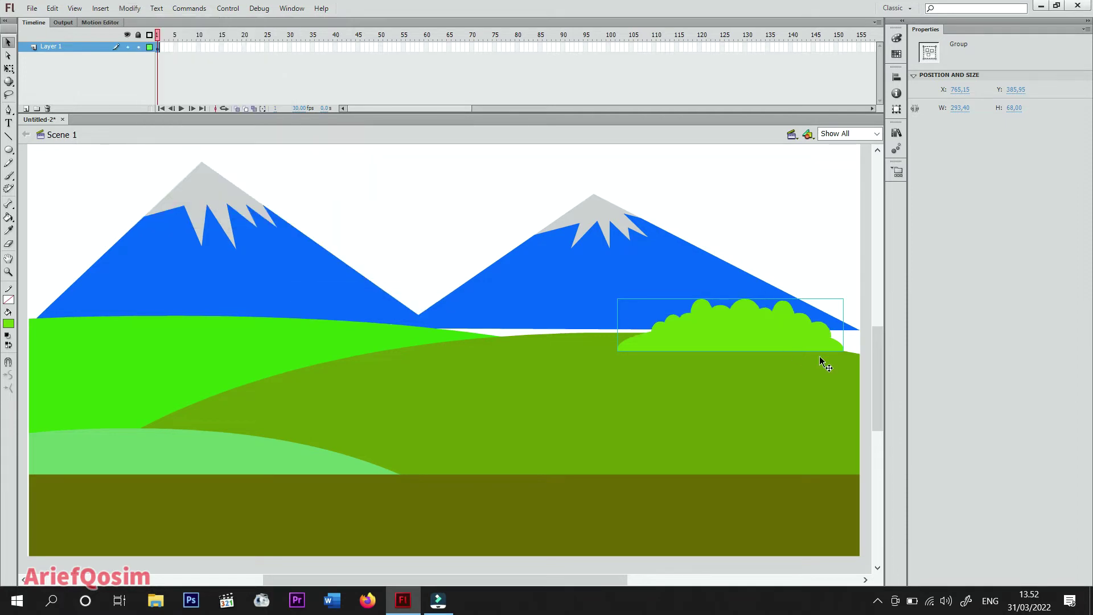
pyautogui.moveTo(800, 343); pyautogui.dragTo(841, 343)
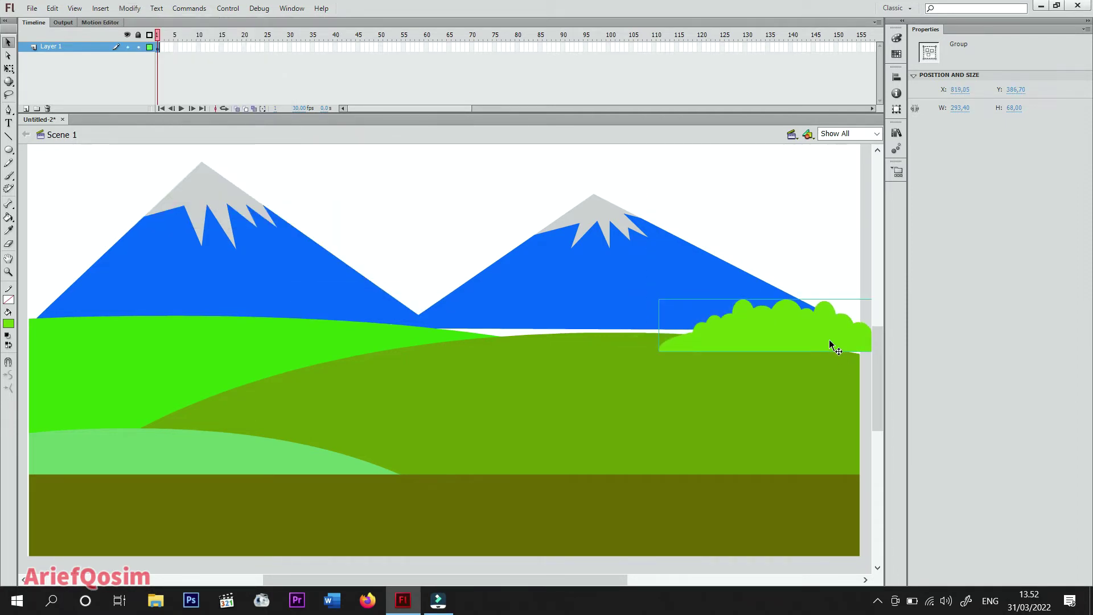
# Paste a copy of the bush in place, move it left beside the original, and enlarge it to about 392 × 91 px.
pyautogui.rightClick(829, 340)
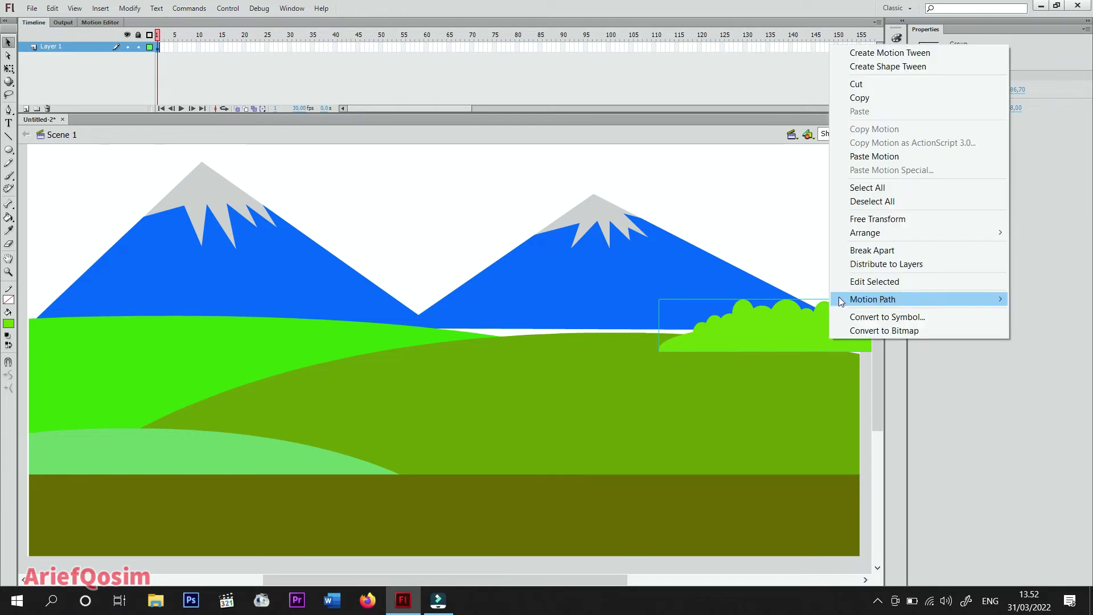
pyautogui.click(867, 98)
pyautogui.rightClick(796, 183)
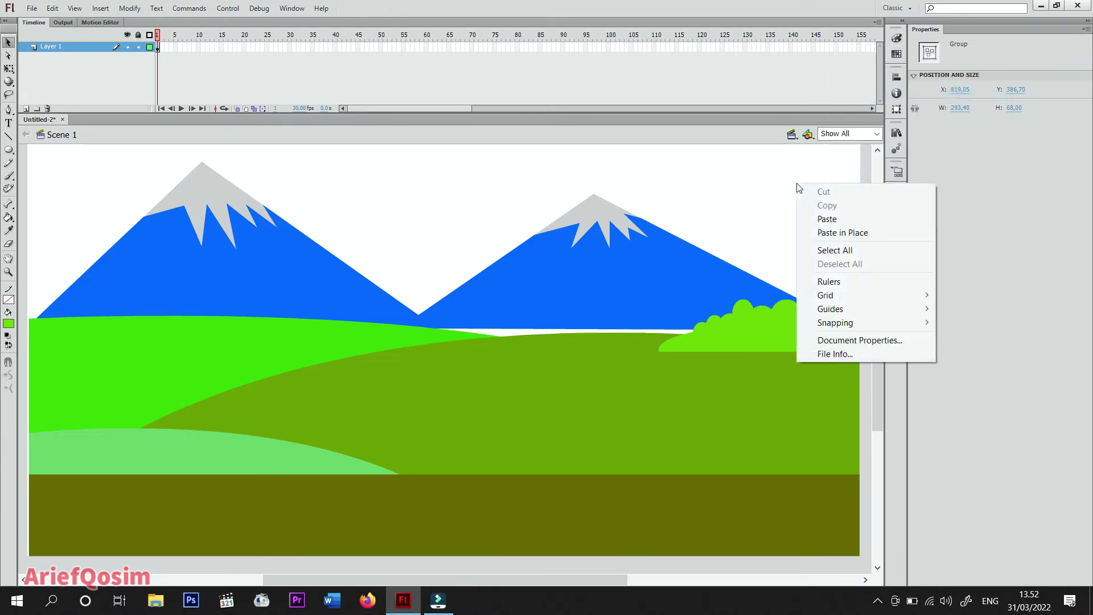
pyautogui.click(842, 234)
pyautogui.moveTo(799, 337); pyautogui.dragTo(627, 330)
pyautogui.click(9, 68)
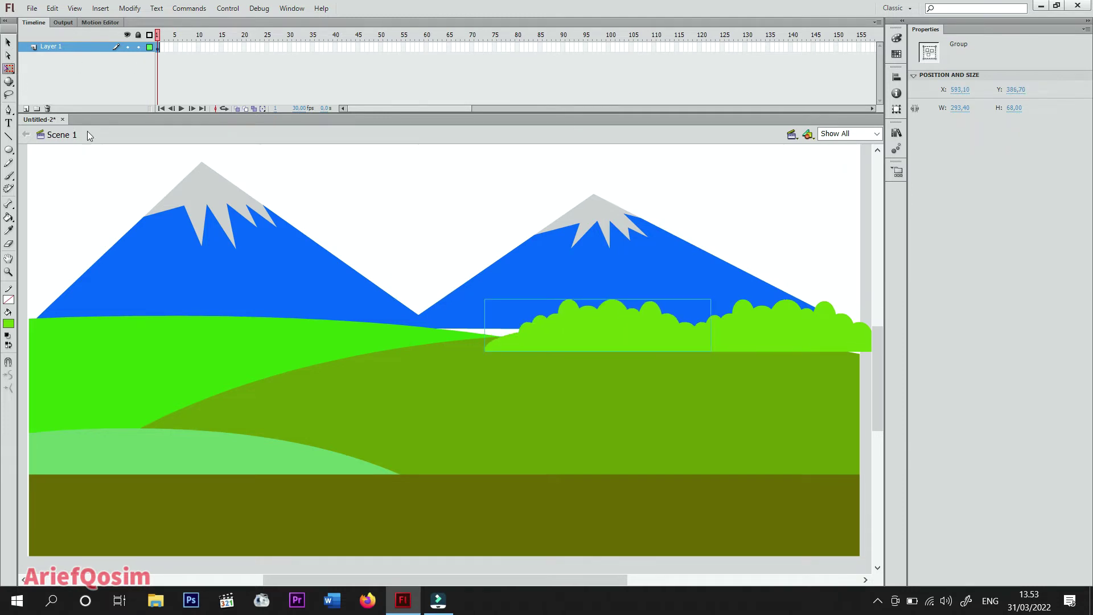
pyautogui.moveTo(487, 299); pyautogui.dragTo(409, 256)
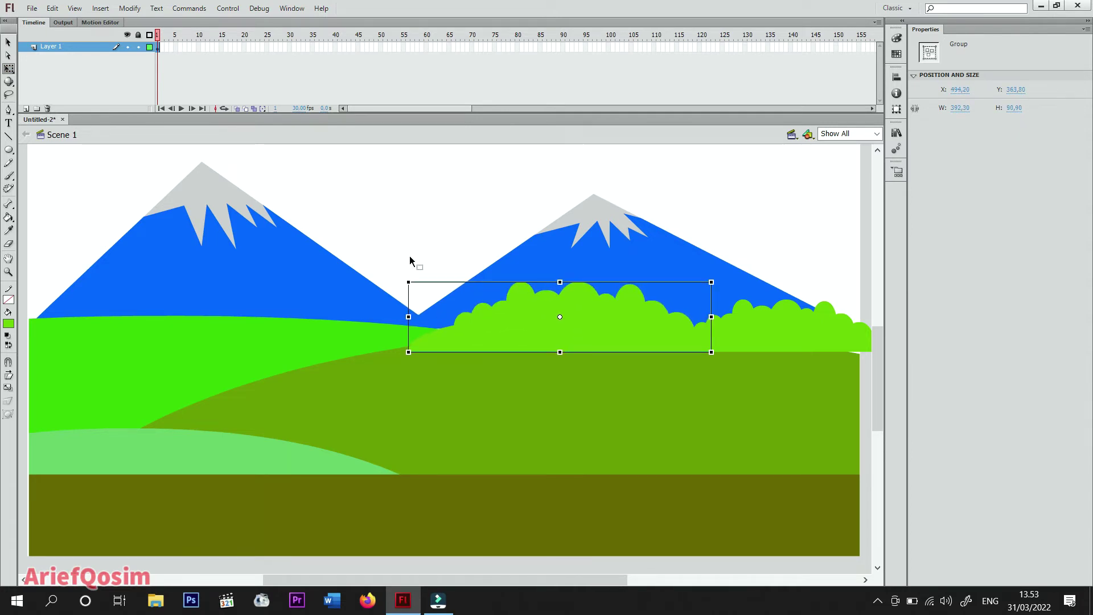
# Duplicate the small right bush four times along the brown strip, three overlapping toward the right and one in the stage's lower-left corner.
pyautogui.click(788, 274)
pyautogui.click(845, 342)
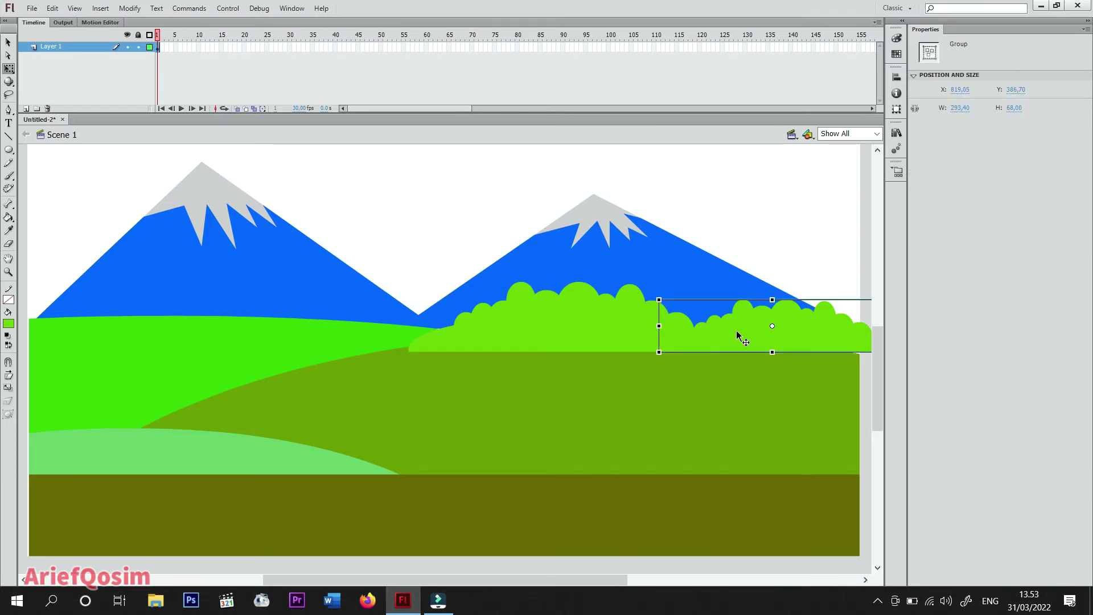
pyautogui.click(7, 43)
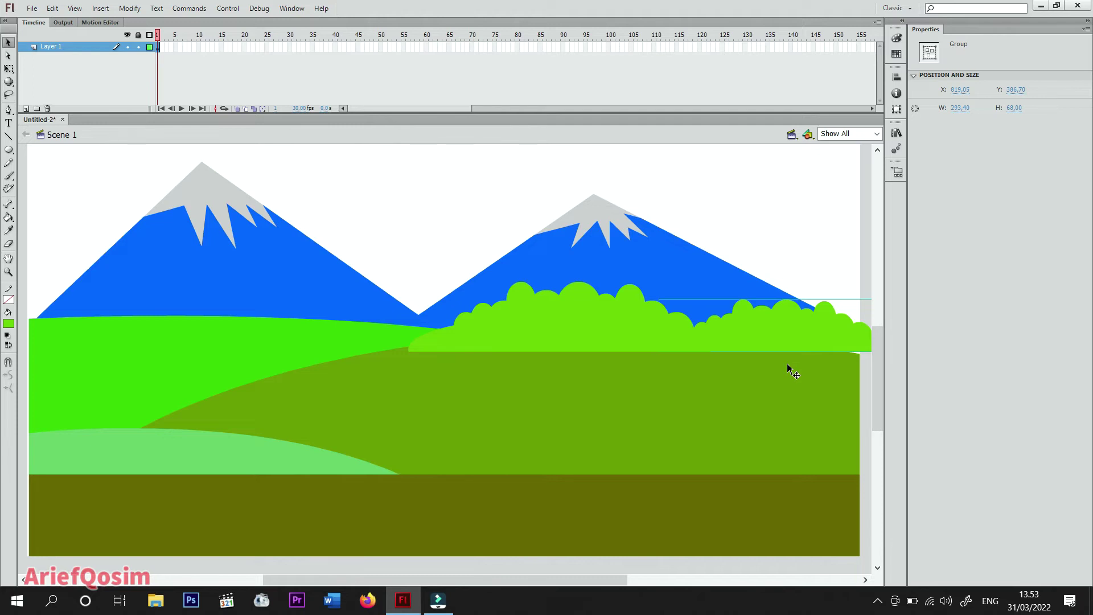
pyautogui.moveTo(778, 342); pyautogui.dragTo(216, 542)
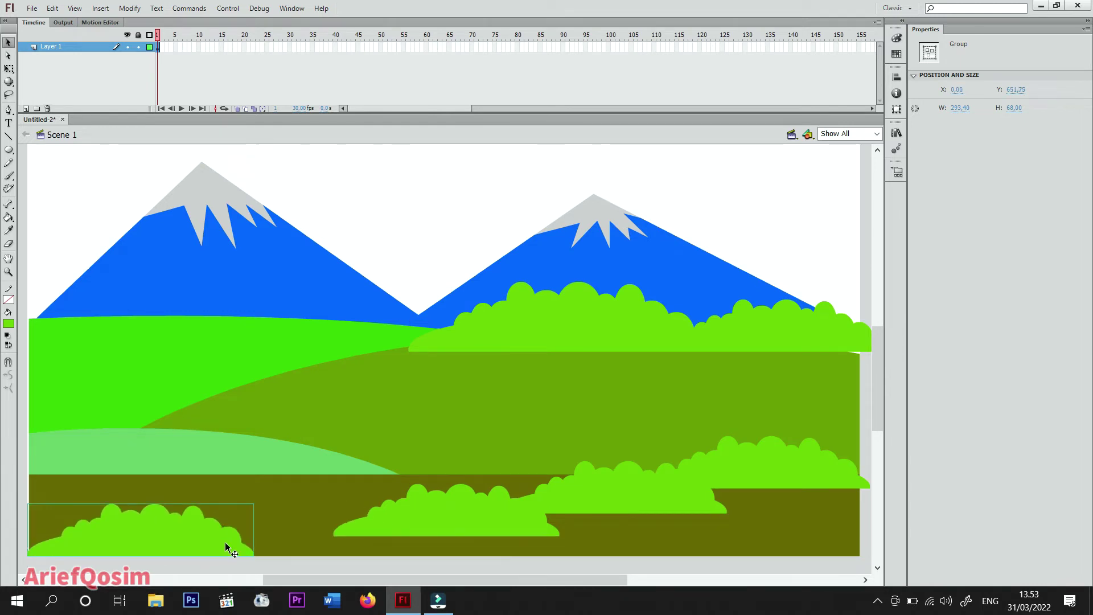
# Scale the leftmost of the three overlapping bushes to about 198 × 46 px and align its base with the middle bush.
pyautogui.click(454, 497)
pyautogui.click(9, 69)
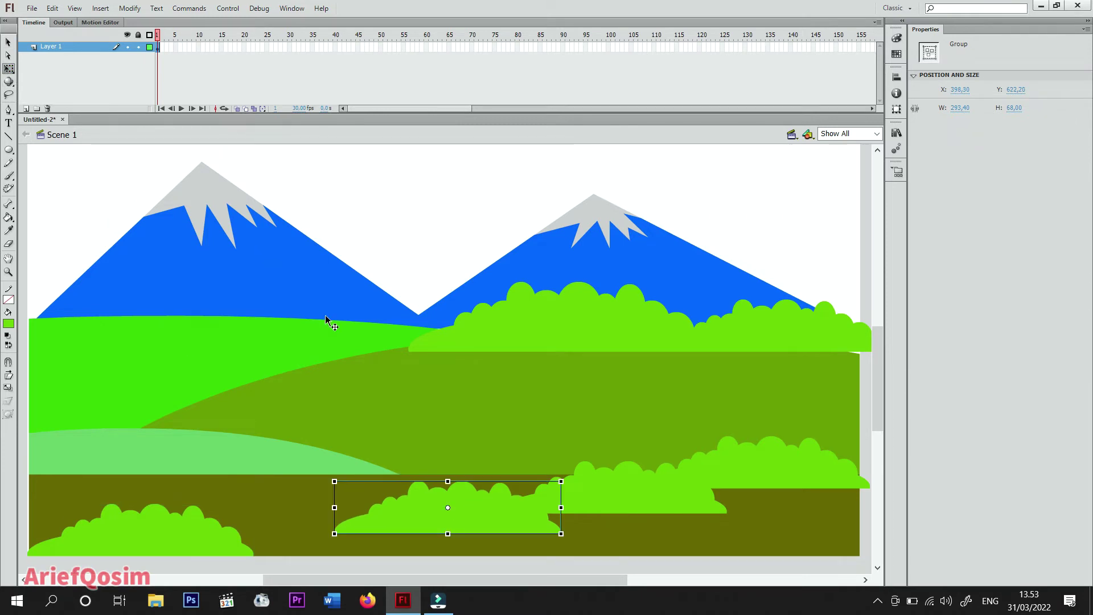
pyautogui.moveTo(334, 534); pyautogui.dragTo(408, 516)
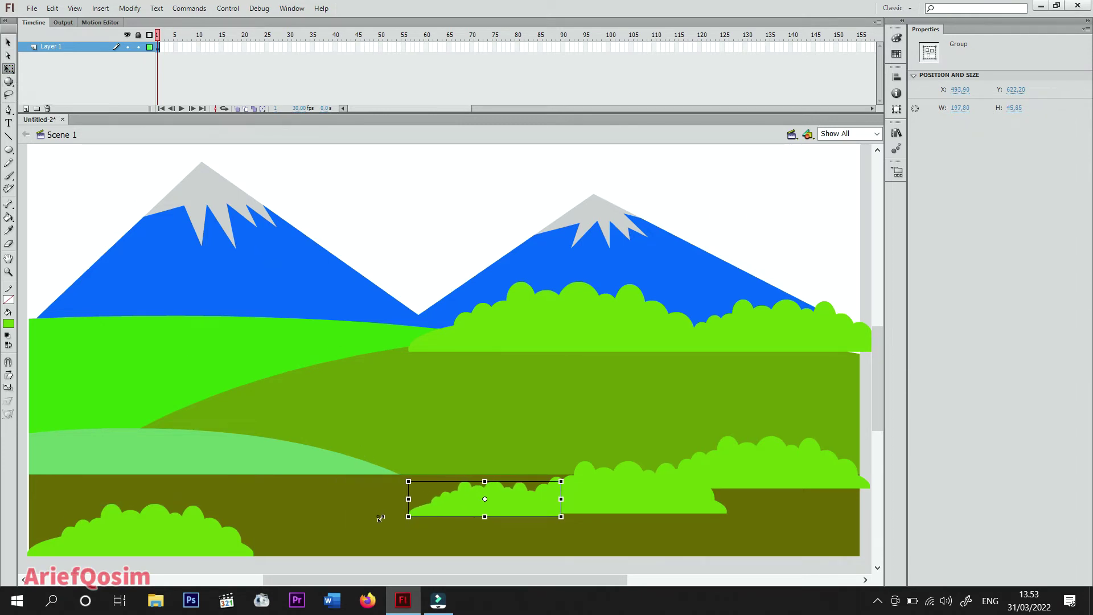
pyautogui.moveTo(531, 503); pyautogui.dragTo(540, 500)
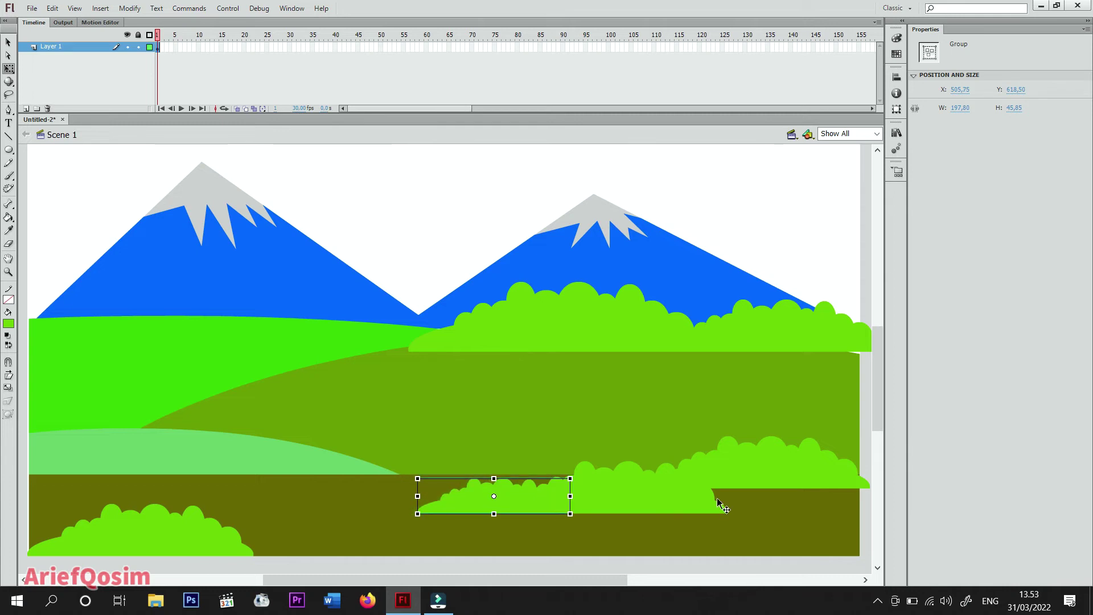
# Enlarge the rightmost lower bush to about 414 × 96 px and move it past the stage's right edge, its base level with the middle bush.
pyautogui.click(809, 473)
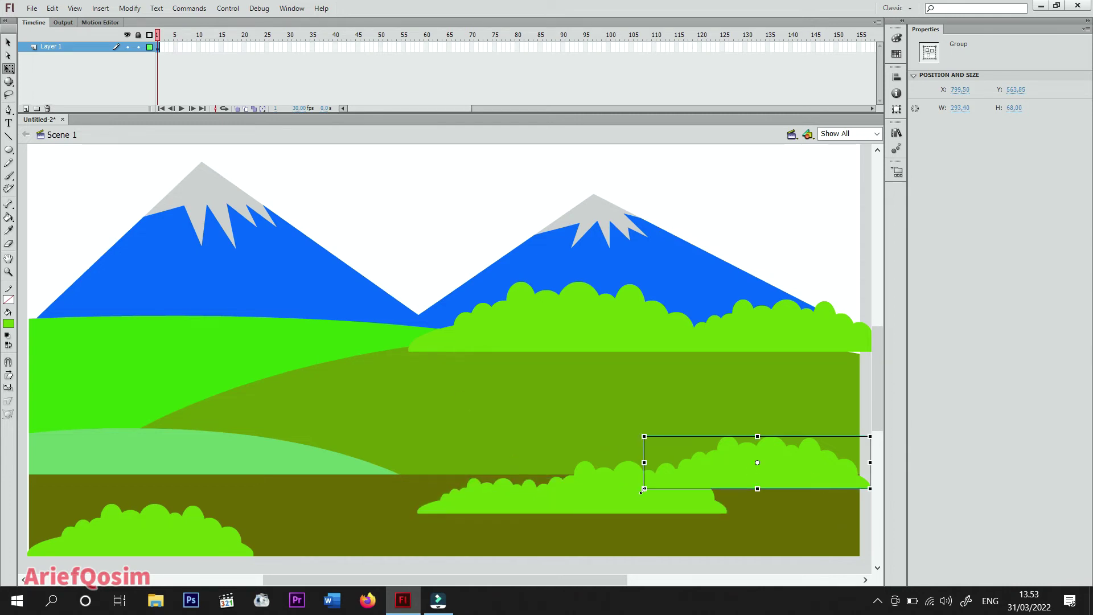
pyautogui.moveTo(642, 489); pyautogui.dragTo(550, 511)
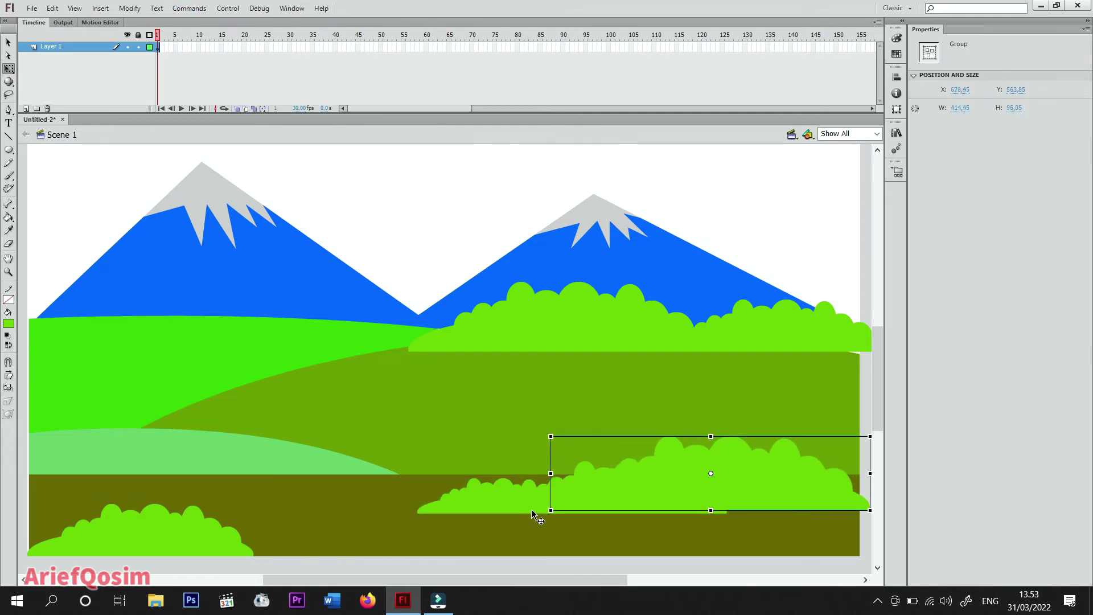
pyautogui.moveTo(785, 490); pyautogui.dragTo(852, 491)
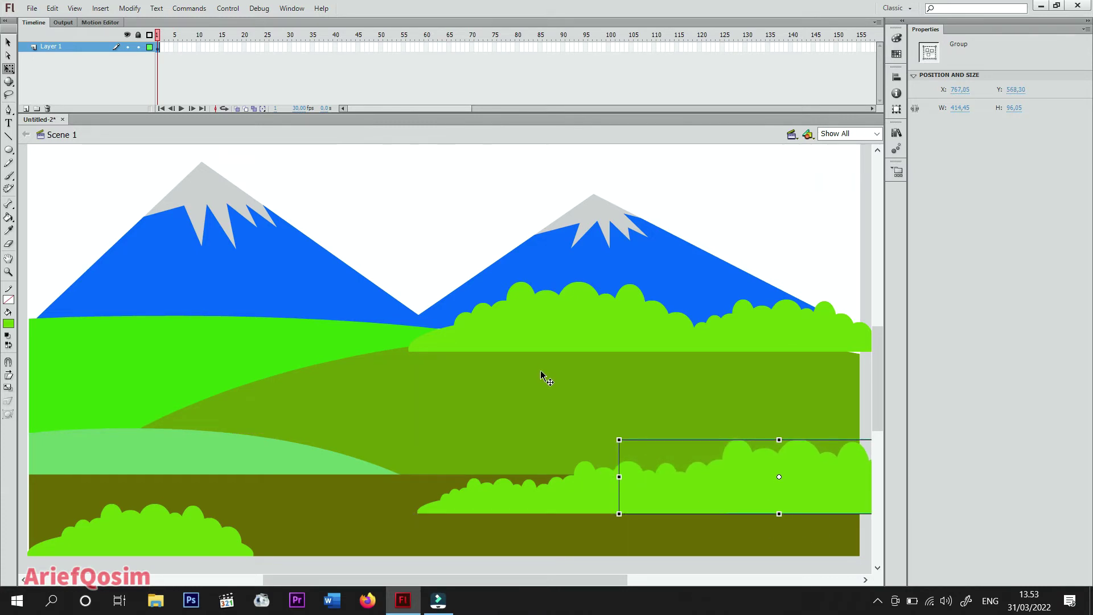
# Move the large bush from the dark green hill to the bright green hill's left end, at about X −6, Y 331.
pyautogui.click(559, 348)
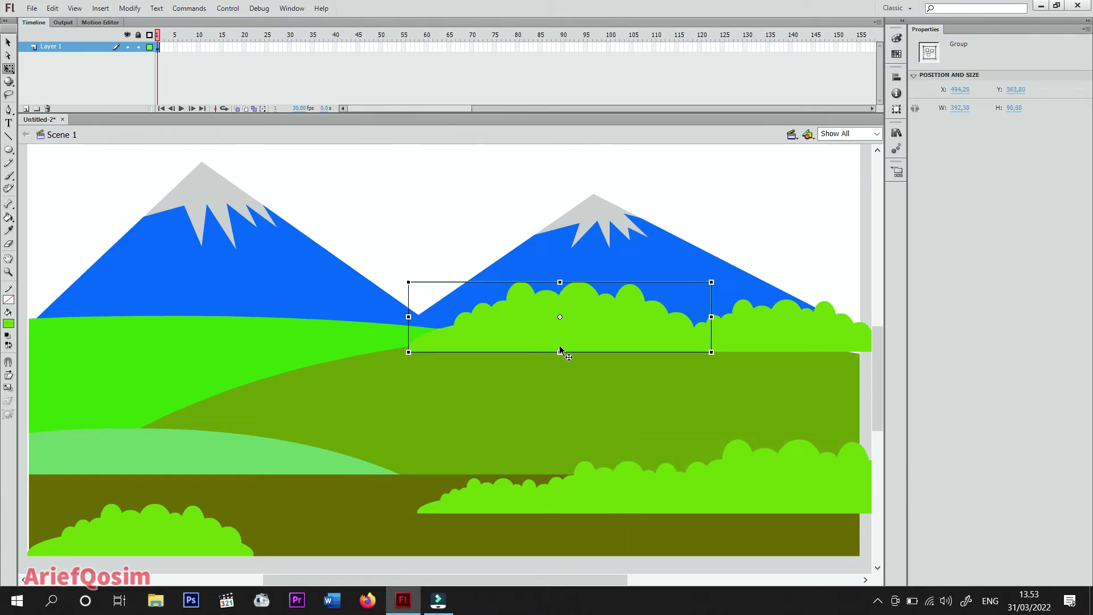
pyautogui.click(8, 42)
pyautogui.moveTo(591, 336); pyautogui.dragTo(205, 312)
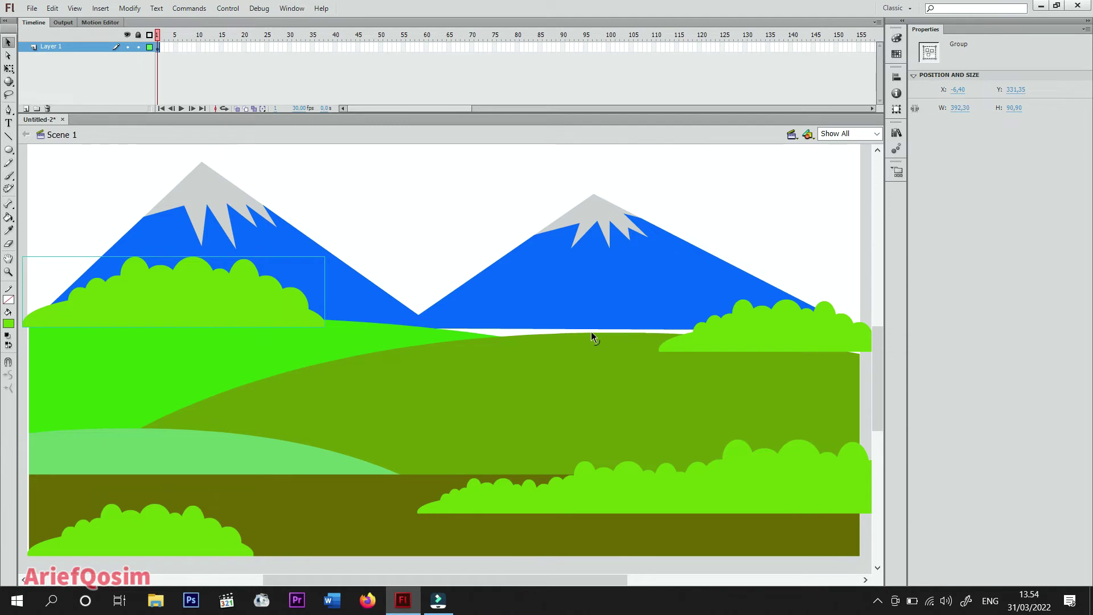
# Bend the dark green hill's top edge up over the white gap below the right mountain, and undo the extra pull on its corner.
pyautogui.moveTo(591, 331); pyautogui.dragTo(596, 324)
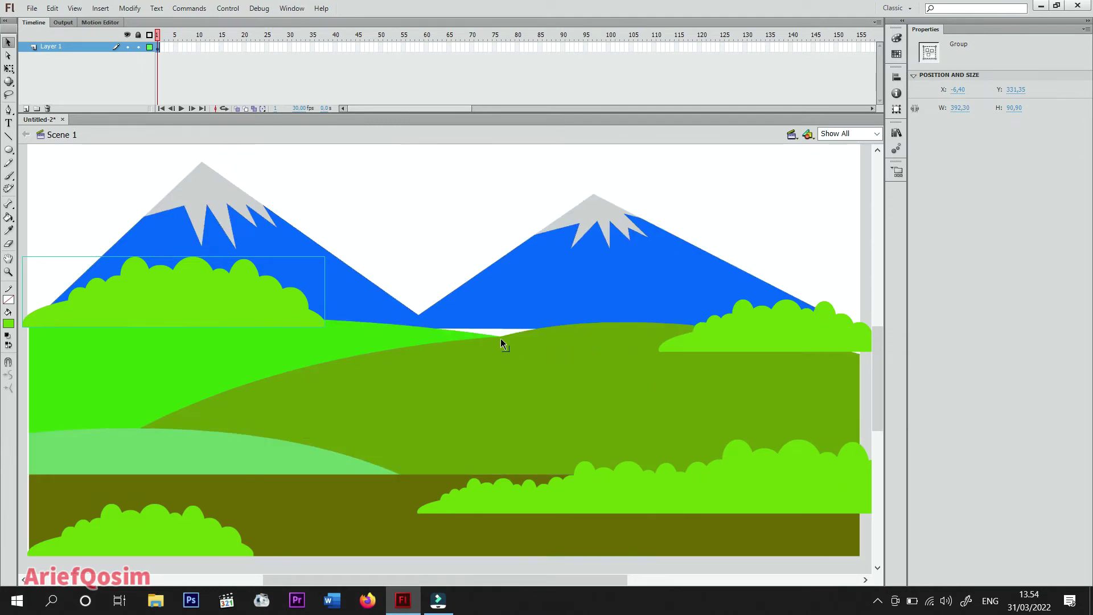
pyautogui.moveTo(500, 338); pyautogui.dragTo(505, 327)
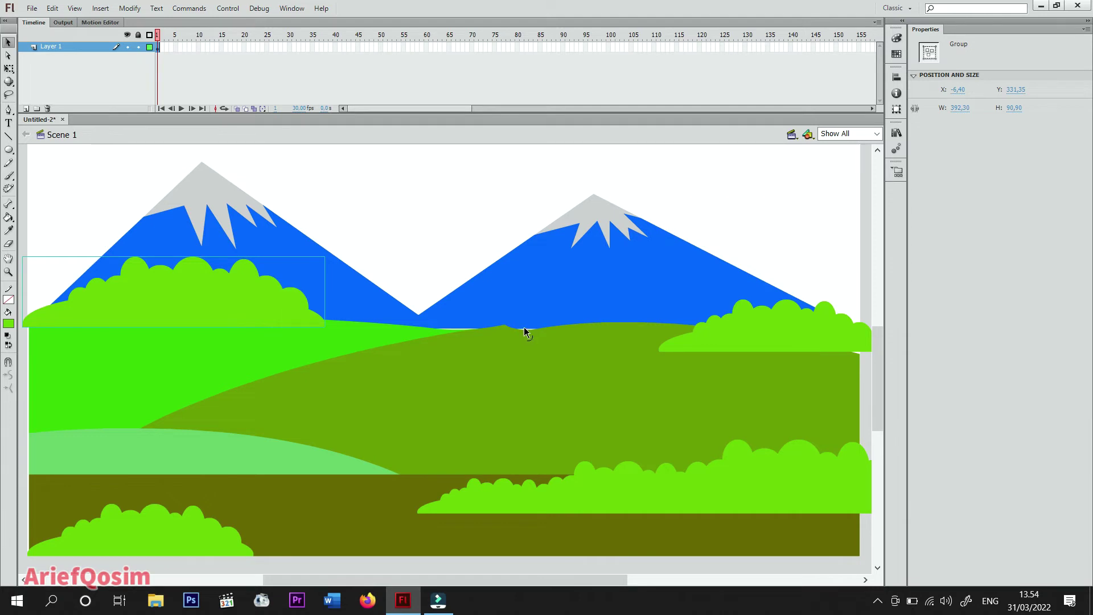
pyautogui.hotkey('ctrl', 'z')
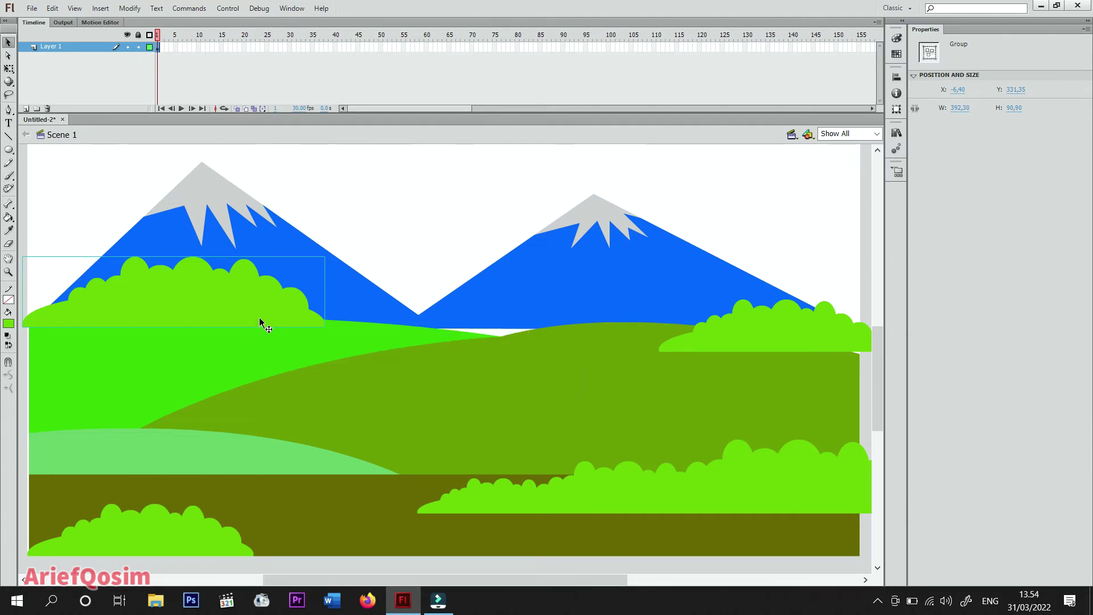
# Duplicate the large left bush, shrink the copy, and place it over the remaining white gap where the two hills meet.
pyautogui.moveTo(250, 299); pyautogui.dragTo(584, 315)
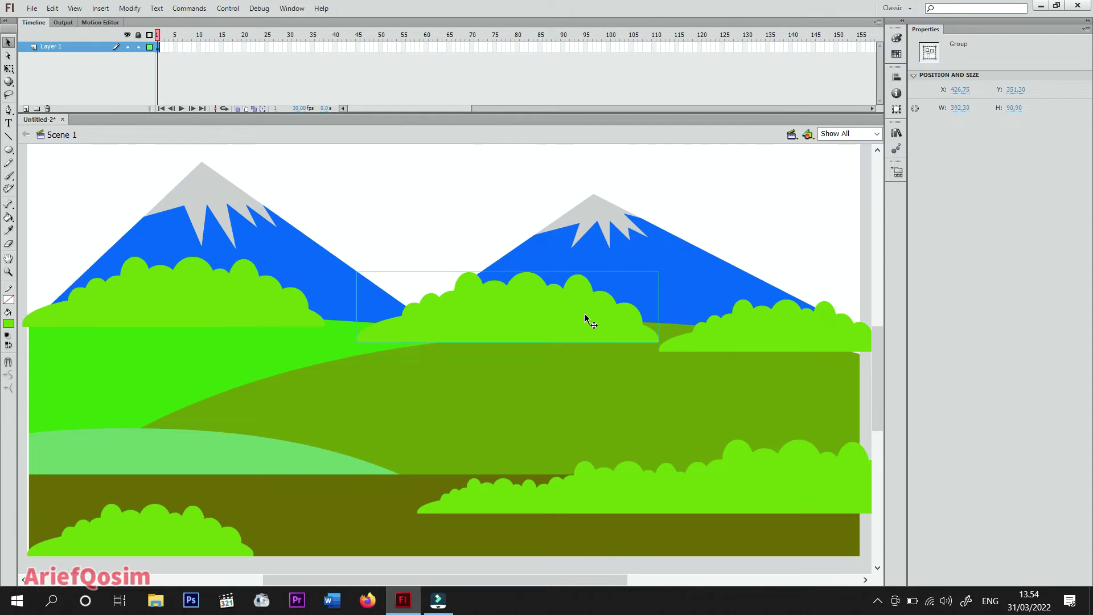
pyautogui.click(9, 68)
pyautogui.moveTo(656, 275); pyautogui.dragTo(538, 333)
pyautogui.click(743, 223)
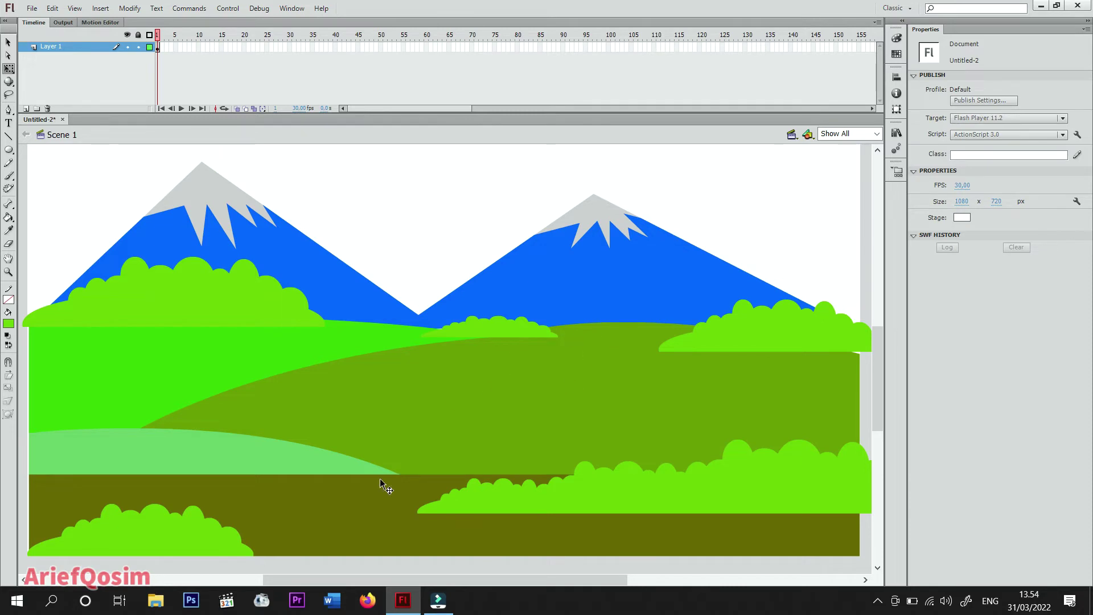
# Draw two red lines with a stroke of 1 from the dark green hill's crest, spreading apart down to the brown strip.
pyautogui.click(8, 138)
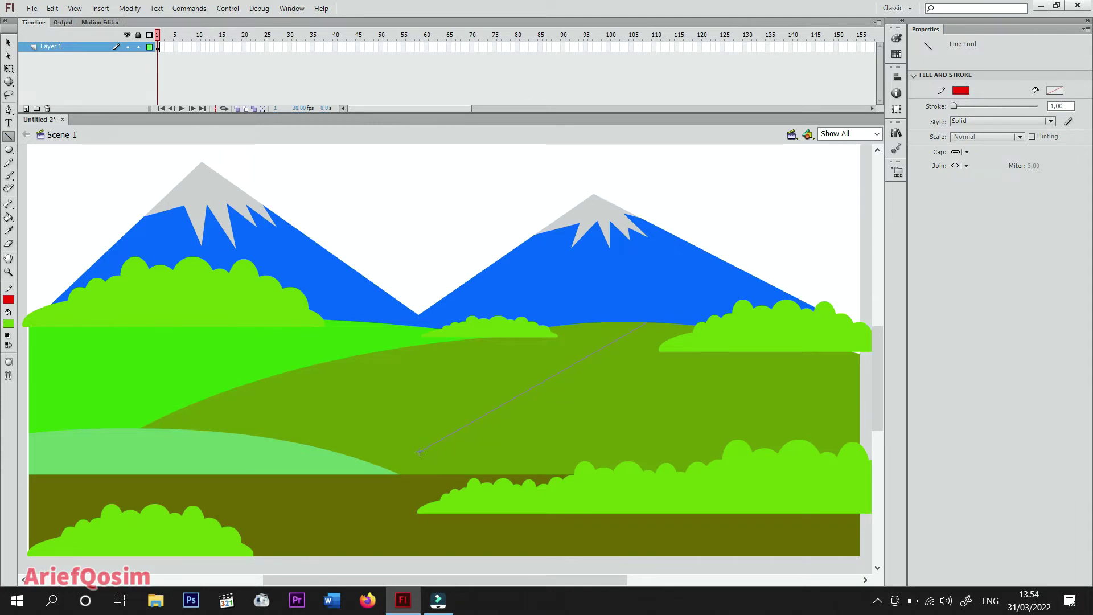
pyautogui.moveTo(400, 474); pyautogui.dragTo(400, 475)
pyautogui.moveTo(539, 474); pyautogui.dragTo(539, 474)
# Bend both red lines toward the left into the curved edges of a road.
pyautogui.click(9, 43)
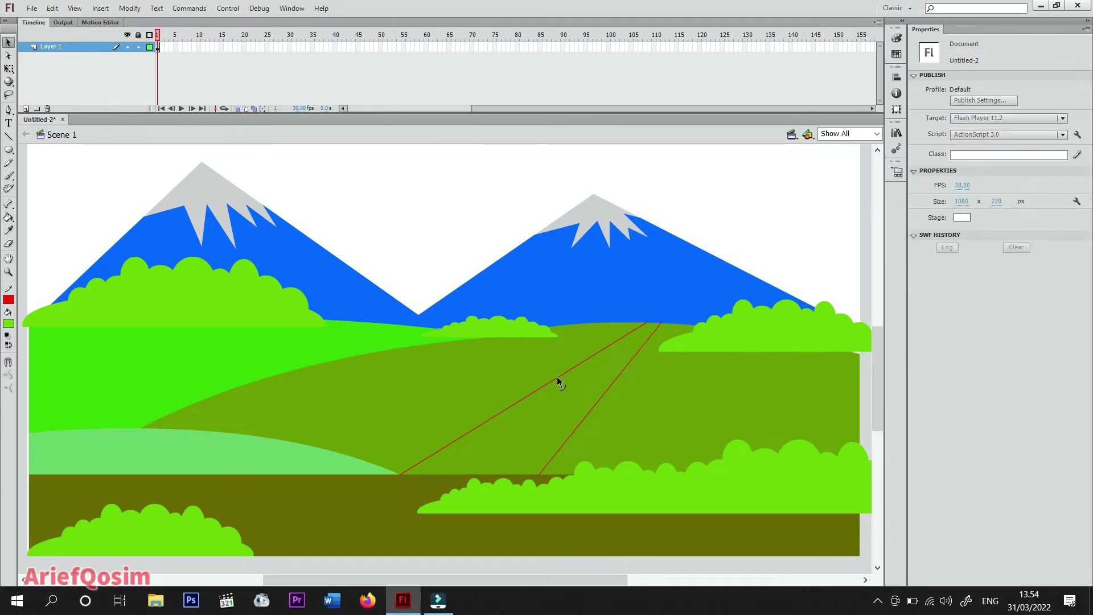
pyautogui.moveTo(557, 377)
pyautogui.mouseDown()
pyautogui.moveTo(480, 371)
pyautogui.moveTo(489, 360)
pyautogui.mouseUp()
pyautogui.moveTo(598, 402); pyautogui.dragTo(543, 387)
# Fill the road area between the two red curves with a dark olive brown.
pyautogui.click(516, 400)
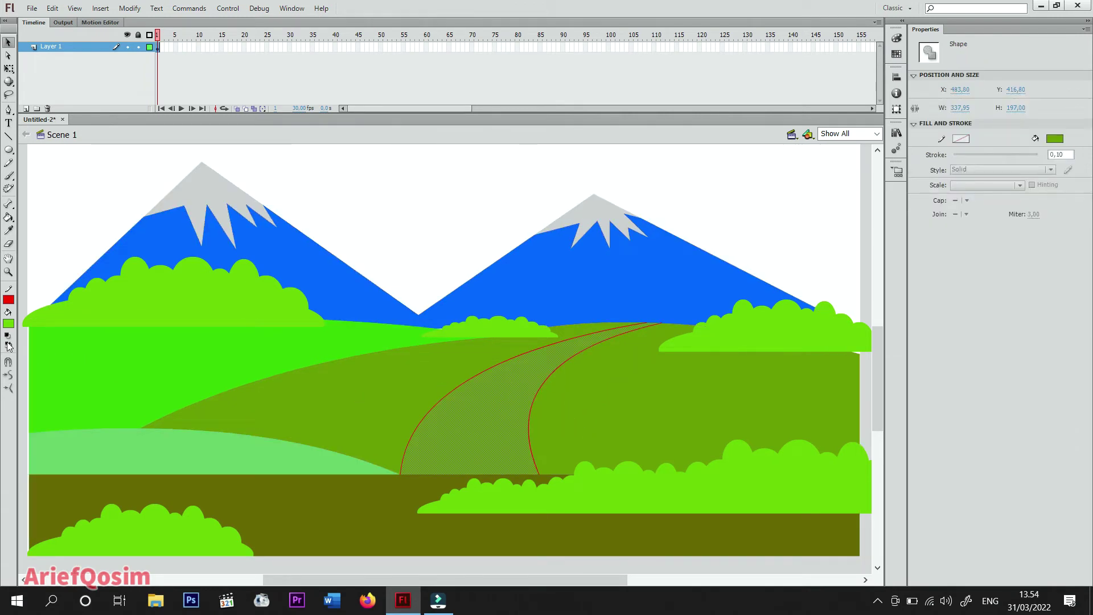
pyautogui.click(8, 325)
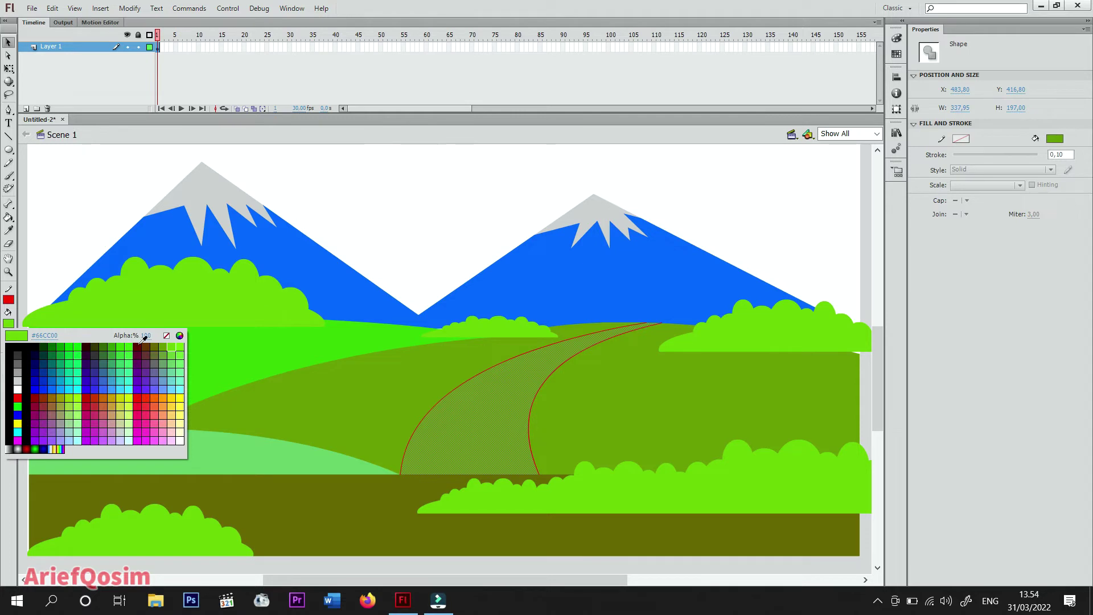
pyautogui.click(157, 347)
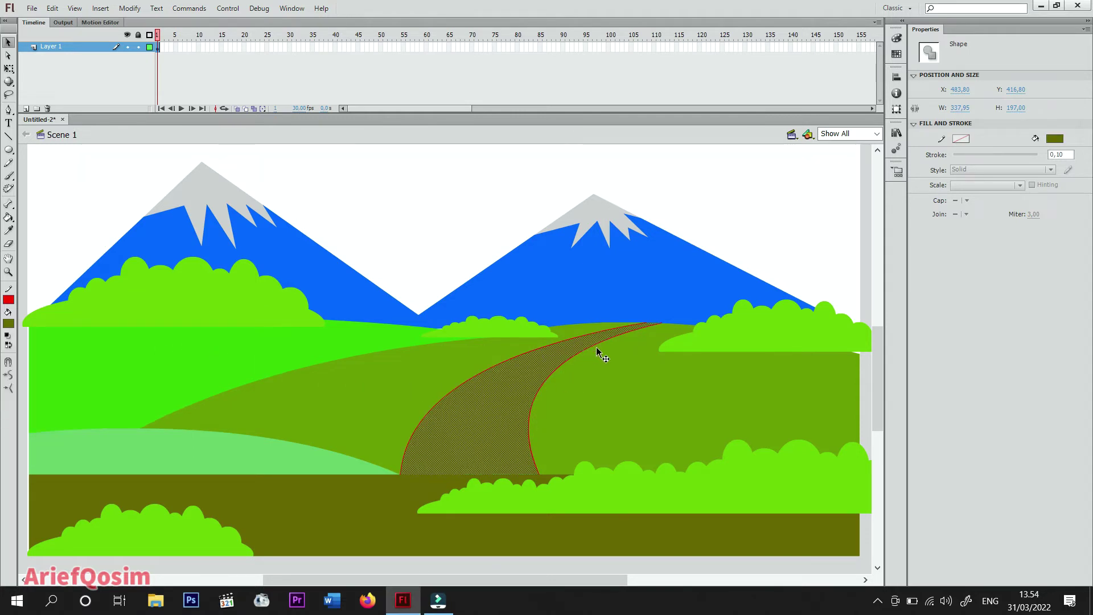
# Trim off the part of the upper right bush that extends beyond the stage's right edge.
pyautogui.click(878, 134)
pyautogui.click(852, 147)
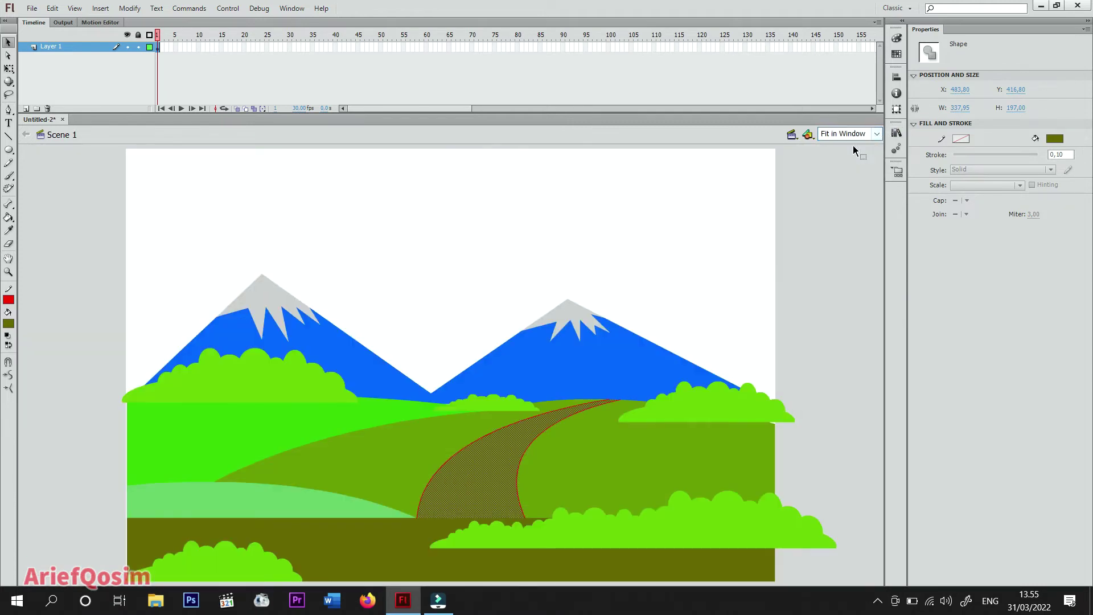
pyautogui.click(841, 241)
pyautogui.click(790, 419)
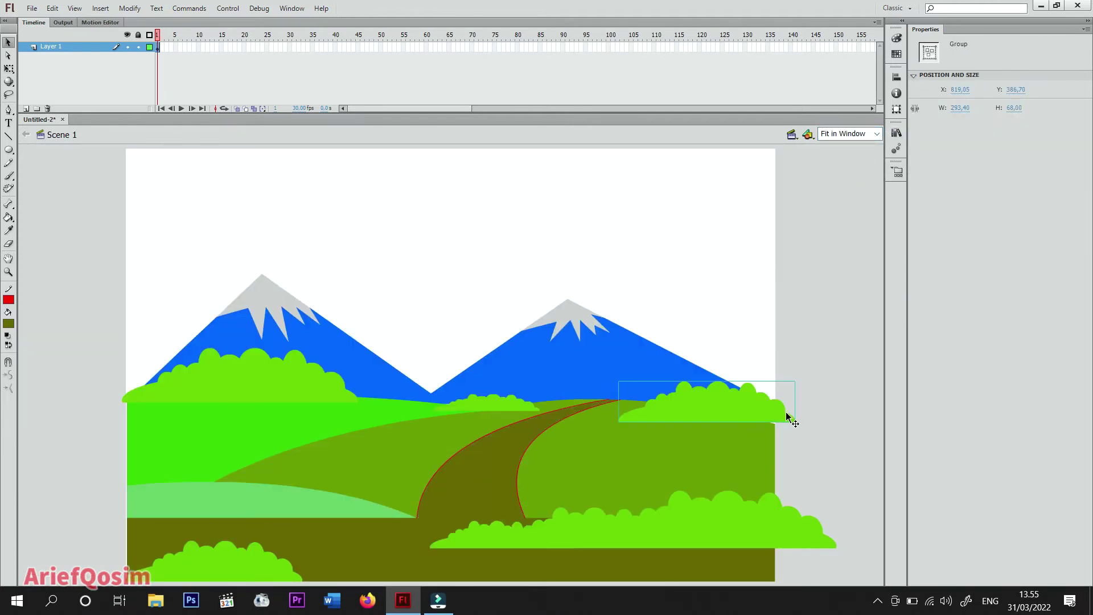
pyautogui.doubleClick(786, 415)
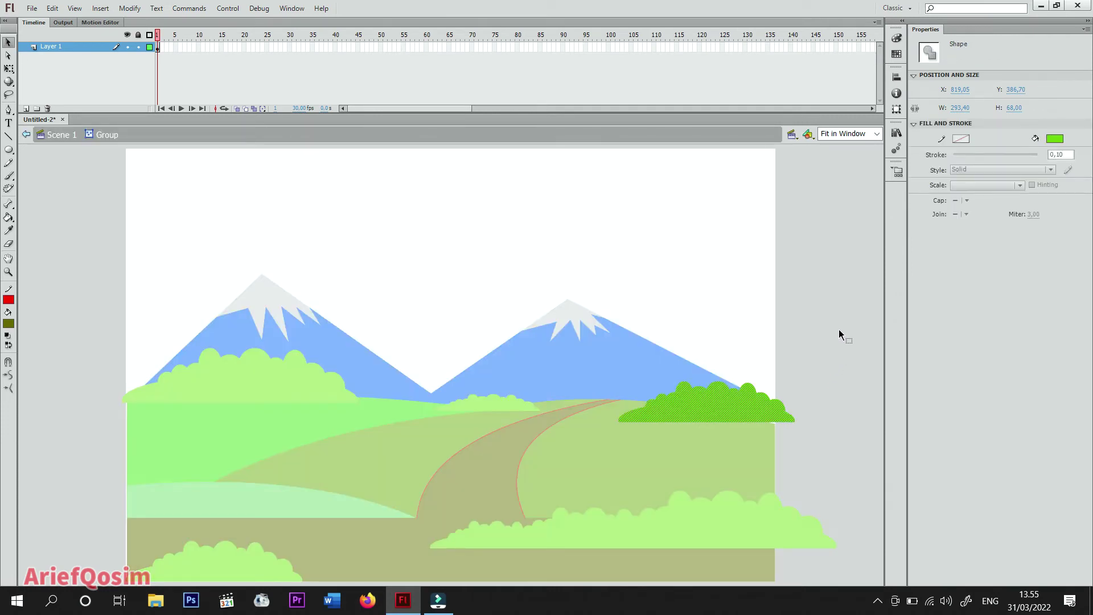
pyautogui.moveTo(834, 357); pyautogui.dragTo(774, 449)
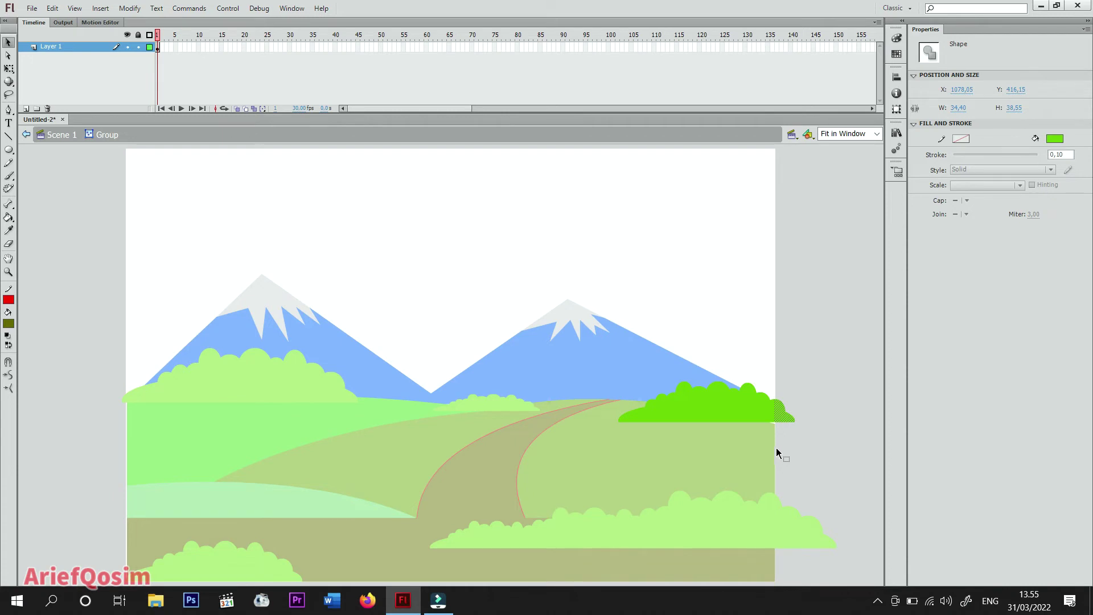
pyautogui.press('Delete')
pyautogui.doubleClick(811, 435)
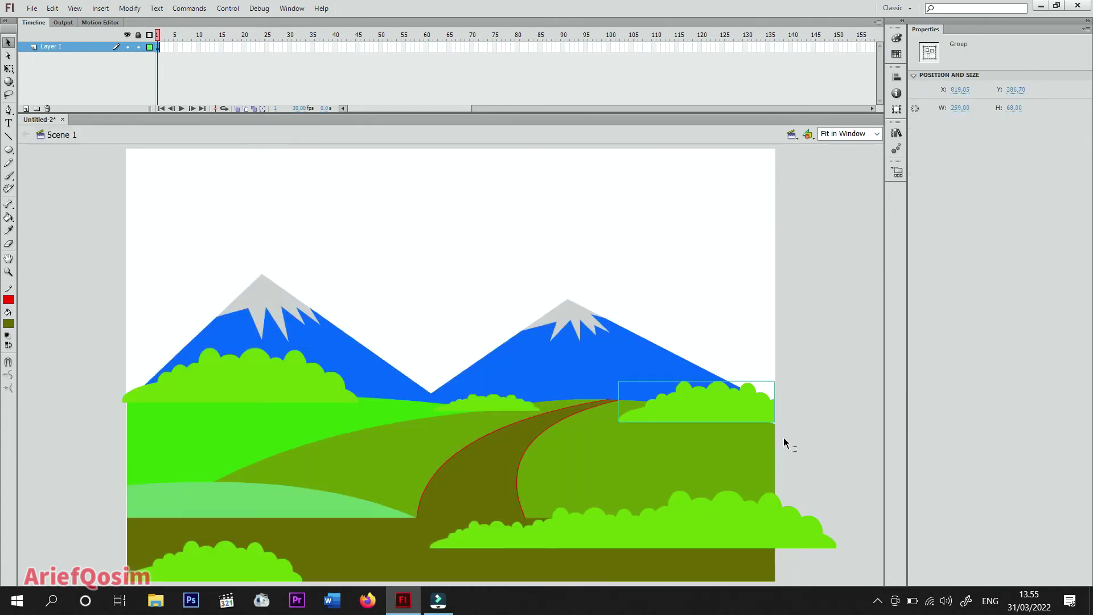
# Nudge the trimmed upper right bush slightly down onto the dark green hill's edge.
pyautogui.press('Down')
pyautogui.press('Down')
pyautogui.press('Down')
pyautogui.press('Right')
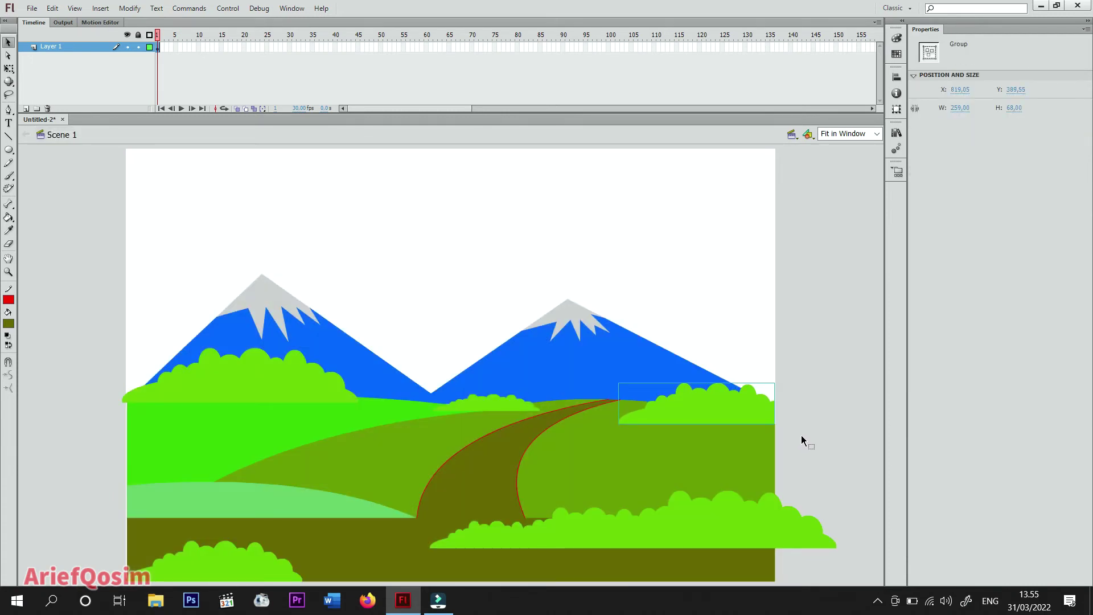
# Cut away the overhanging end of the large lower right bush beyond the stage's right edge.
pyautogui.doubleClick(808, 530)
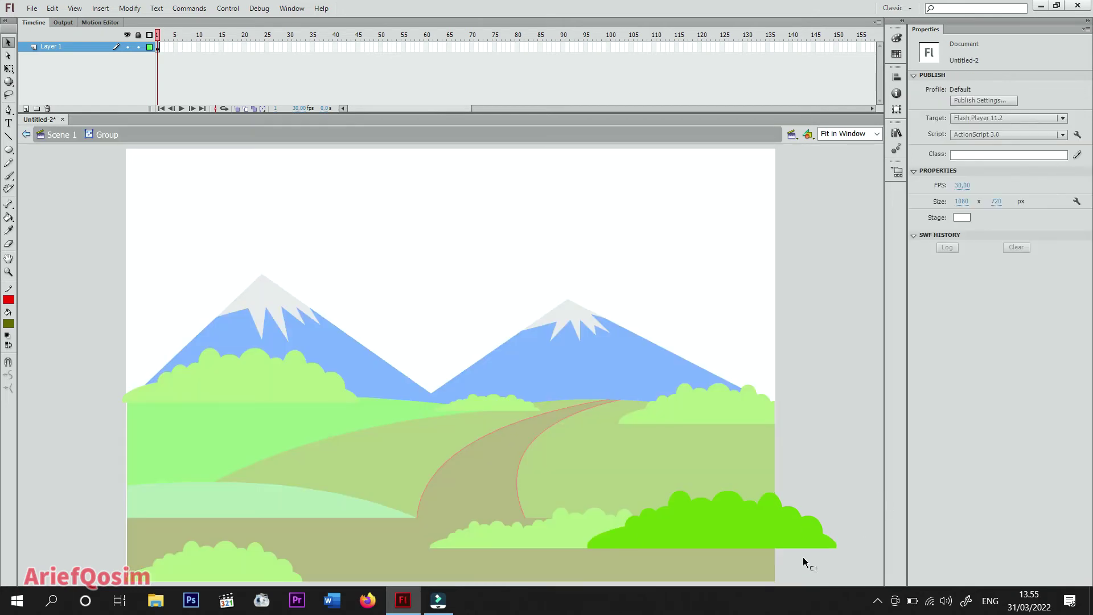
pyautogui.moveTo(869, 476); pyautogui.dragTo(773, 563)
pyautogui.press('Delete')
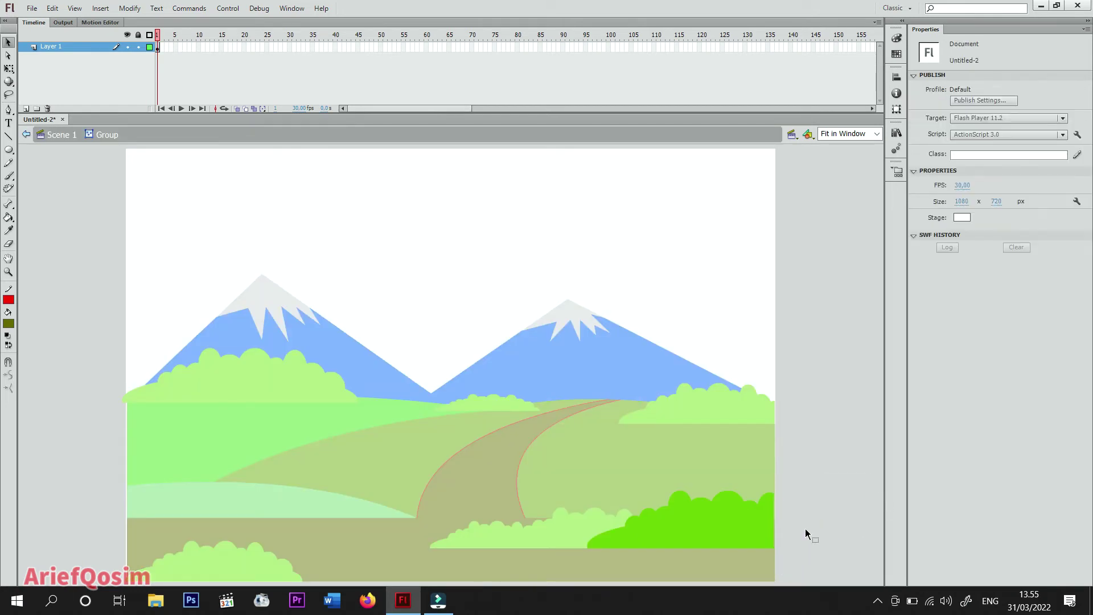
pyautogui.doubleClick(798, 456)
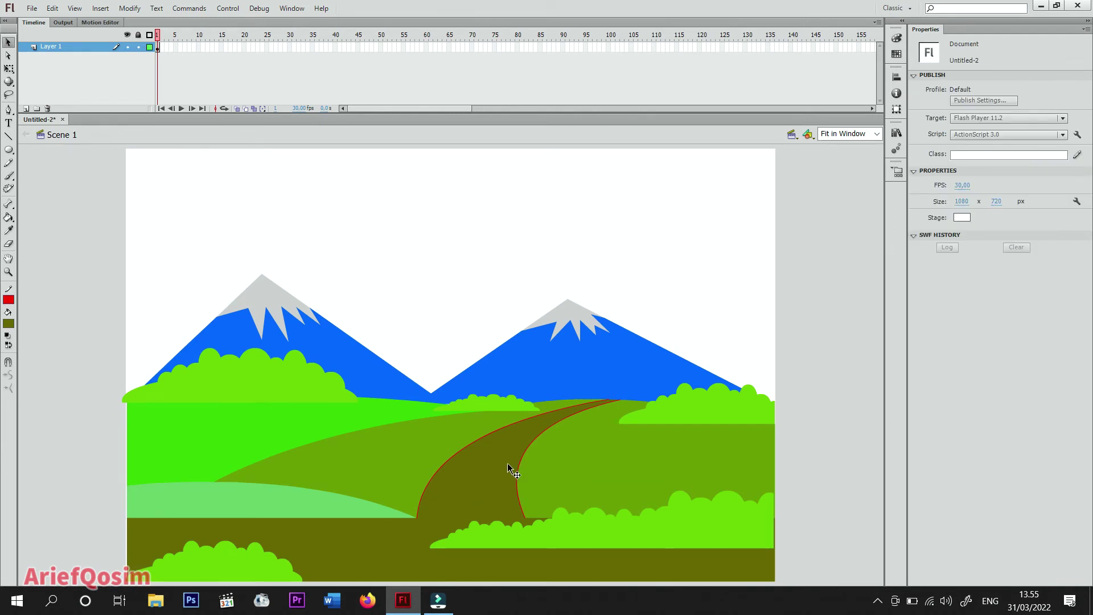
# Delete both red outline curves along the road's edges.
pyautogui.click(519, 474)
pyautogui.press('Delete')
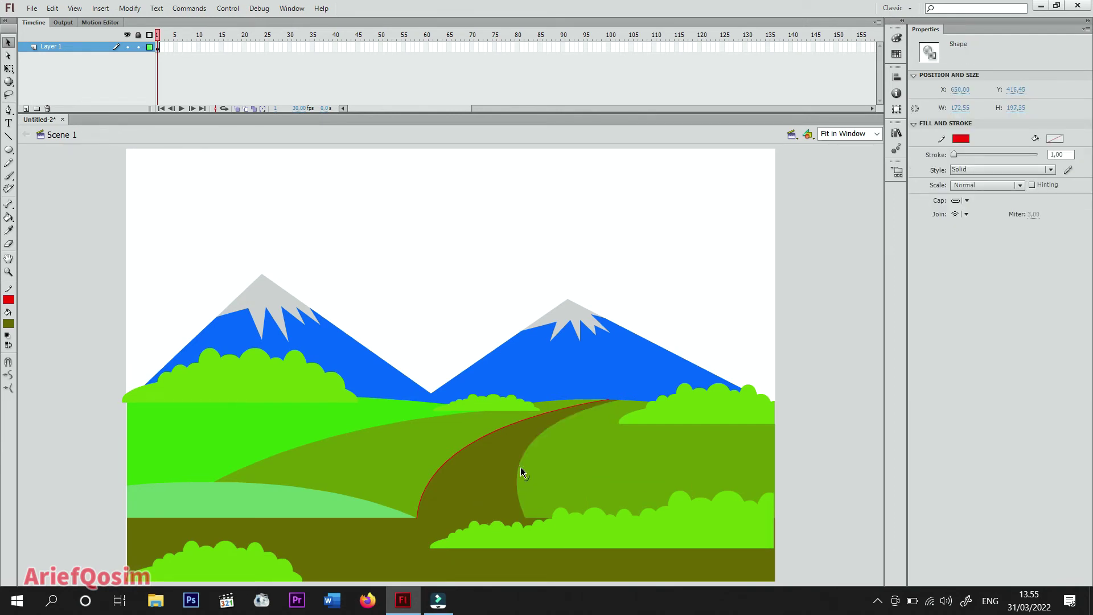
pyautogui.click(480, 435)
pyautogui.press('Delete')
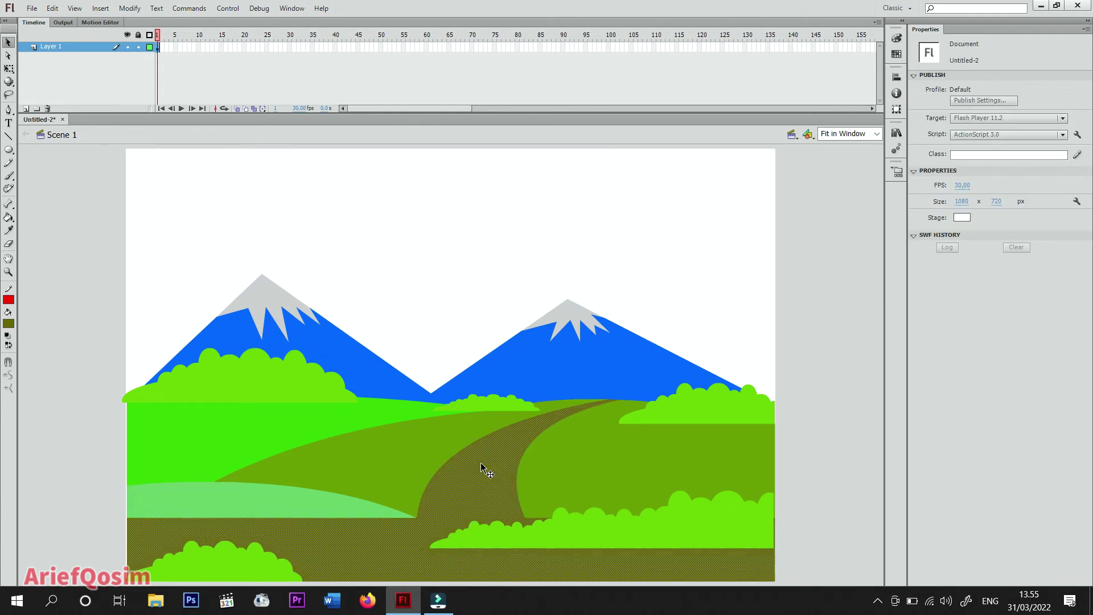
pyautogui.click(483, 463)
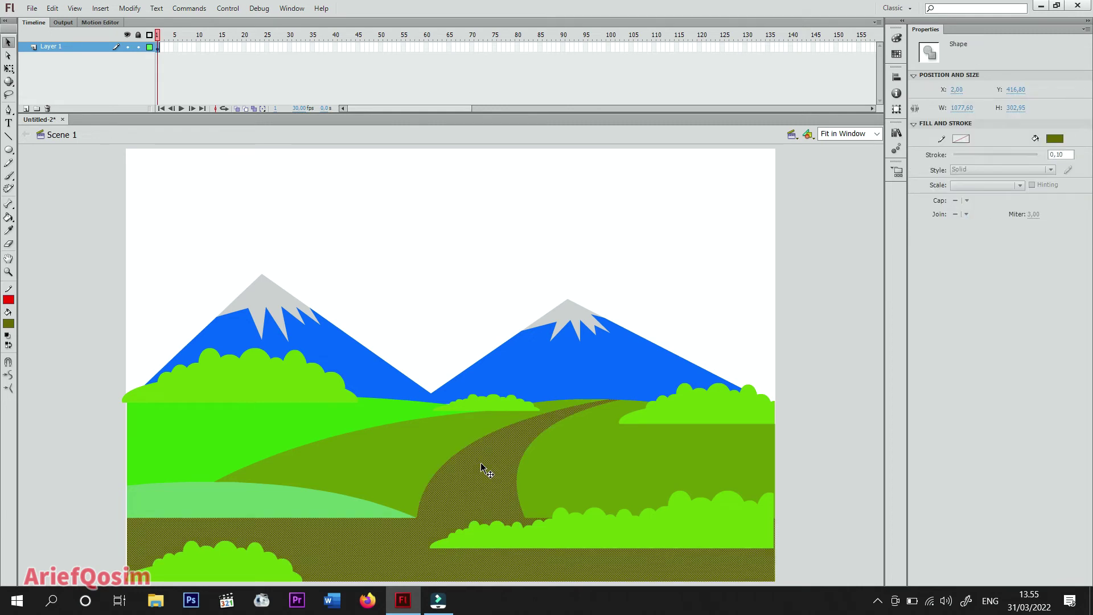
pyautogui.click(827, 459)
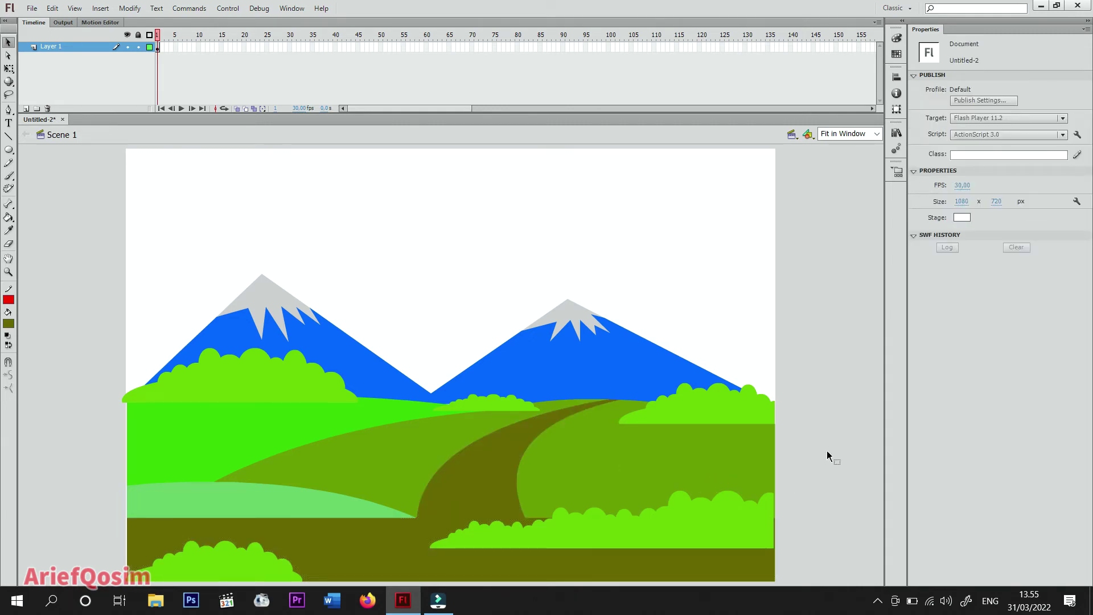
# Nudge the large upper left bush to the right until it sits inside the stage's left edge.
pyautogui.click(137, 398)
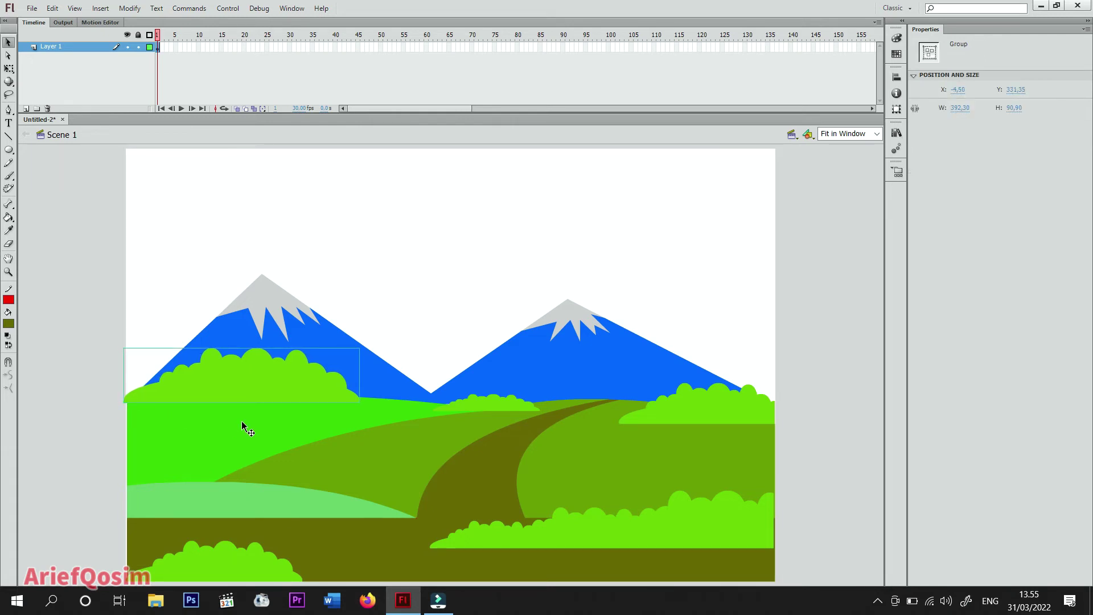
pyautogui.press('Right')
pyautogui.press('Right')
pyautogui.press('Right')
pyautogui.press('Right')
pyautogui.press('Right')
pyautogui.press('Right')
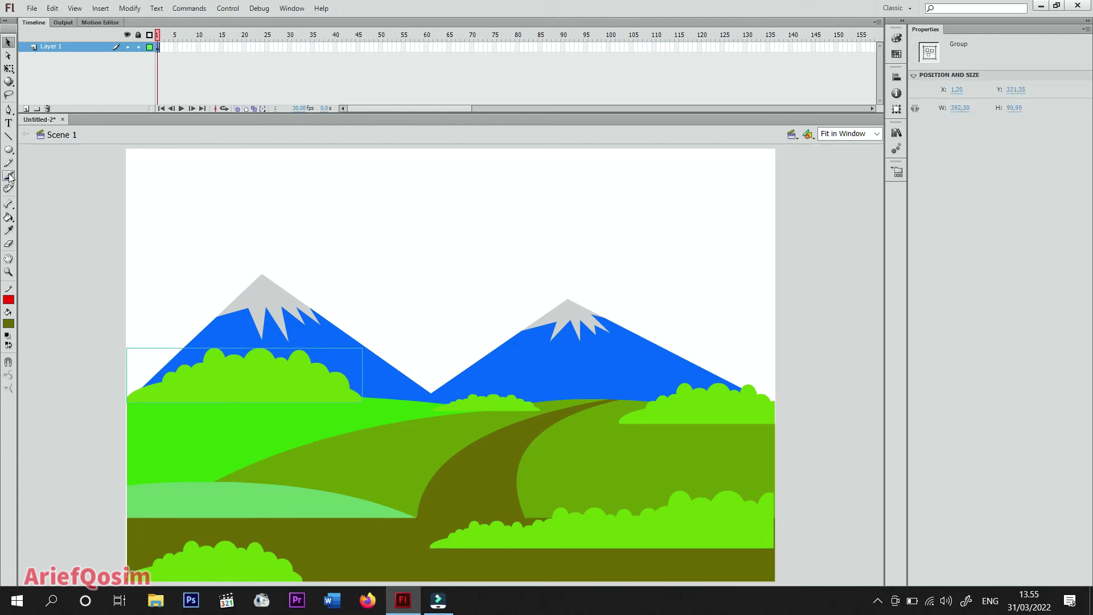
# Draw three upright dark brown rectangles with red outlines left of the stage, a tall one between two short ones.
pyautogui.click(8, 149)
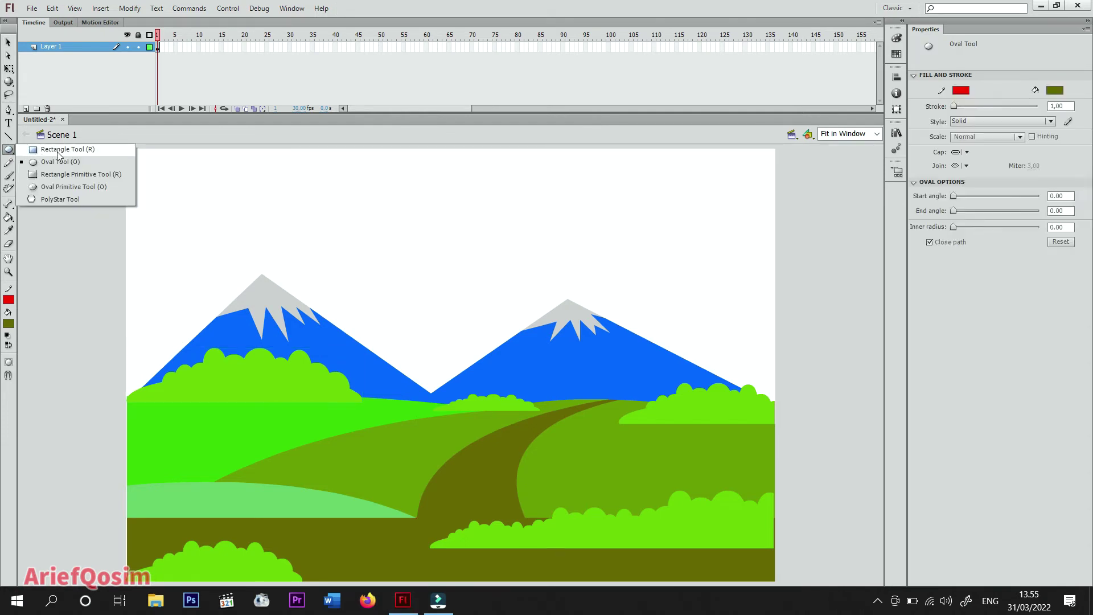
pyautogui.click(58, 153)
pyautogui.click(8, 324)
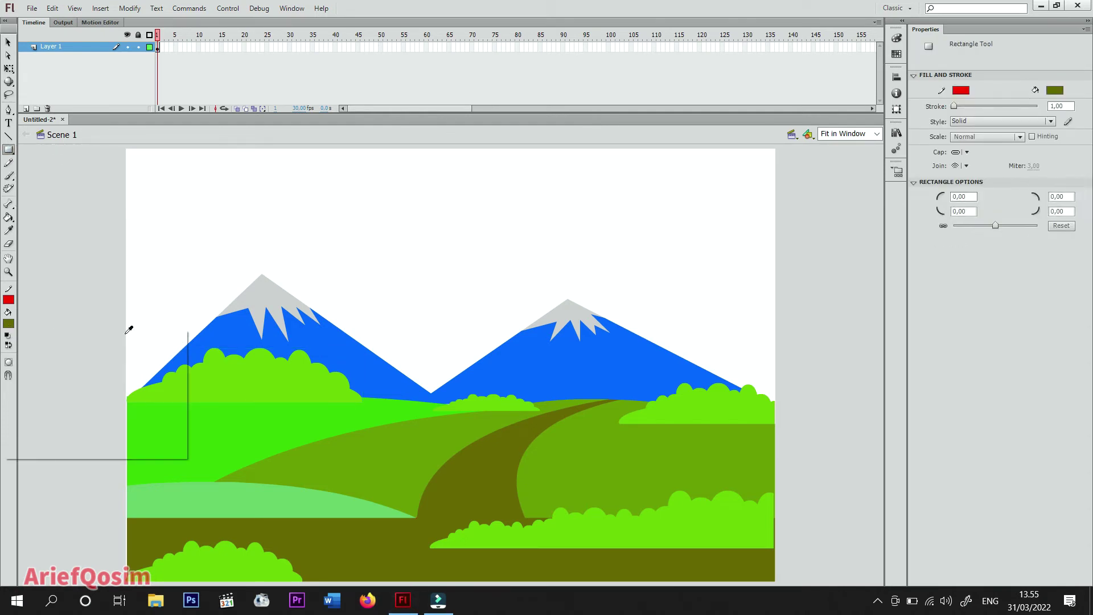
pyautogui.click(151, 344)
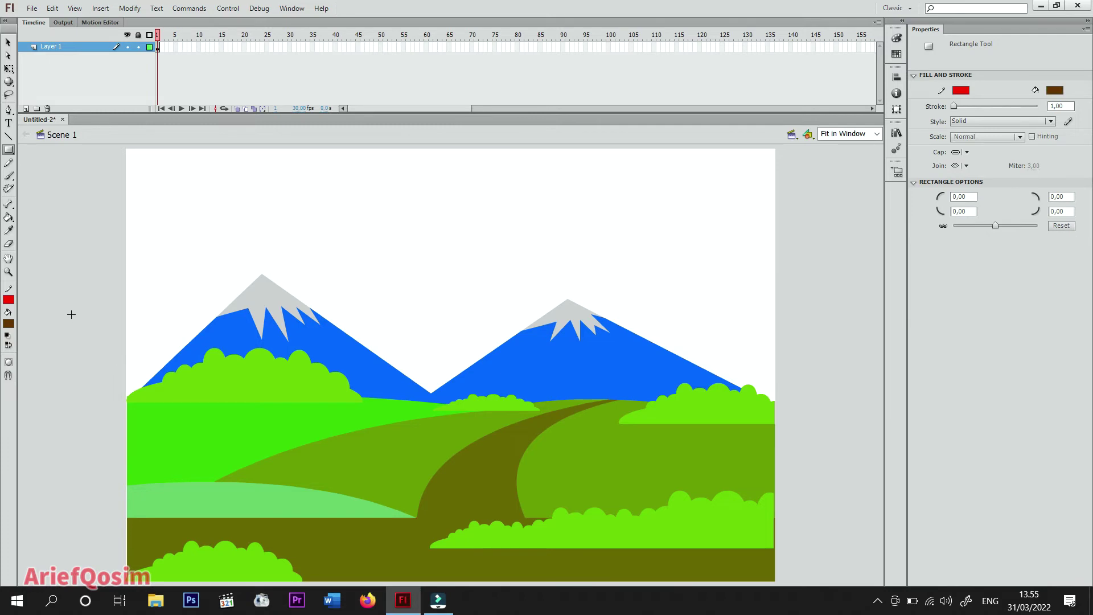
pyautogui.moveTo(58, 275); pyautogui.dragTo(79, 370)
pyautogui.moveTo(94, 270); pyautogui.dragTo(106, 316)
pyautogui.moveTo(36, 277); pyautogui.dragTo(48, 312)
# Taper the three brown rectangles toward their upper ends to shape a tree trunk and two branches.
pyautogui.click(8, 42)
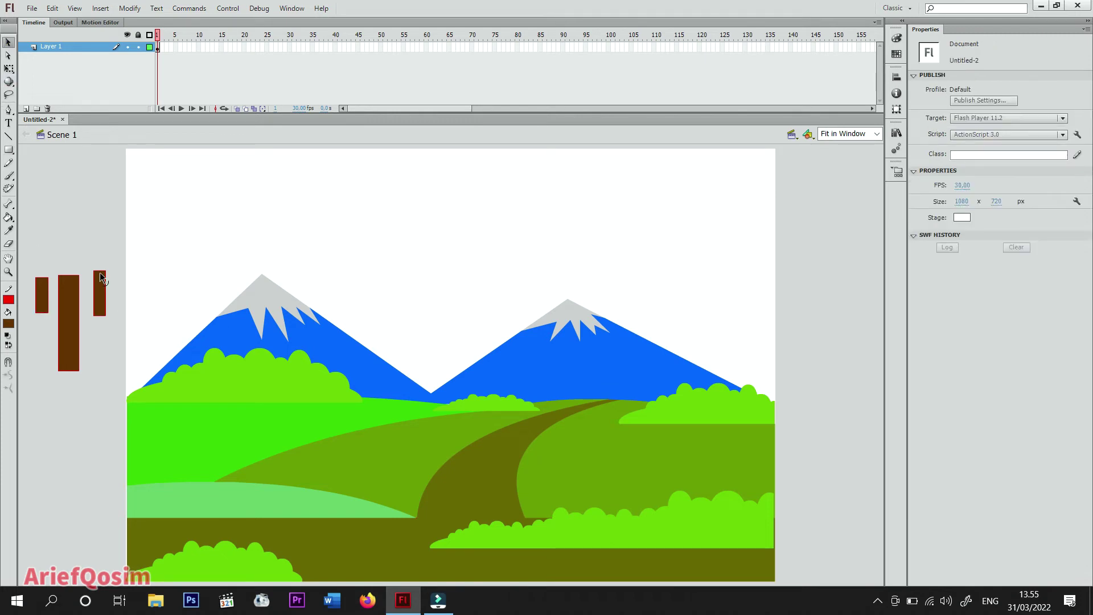
pyautogui.moveTo(95, 271); pyautogui.dragTo(99, 271)
pyautogui.moveTo(33, 262); pyautogui.dragTo(117, 391)
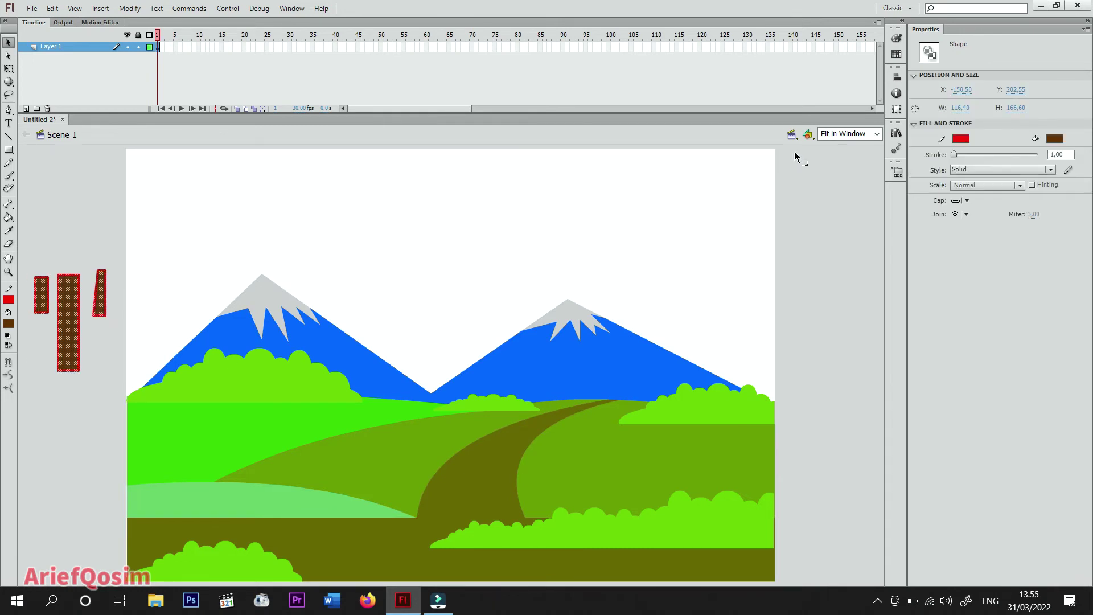
pyautogui.click(877, 134)
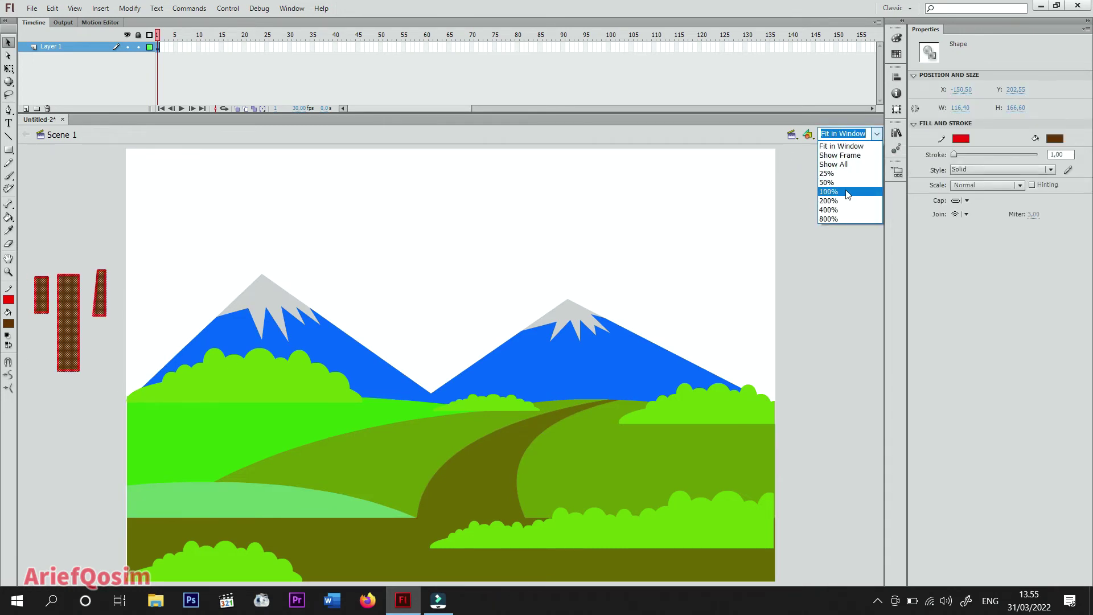
pyautogui.click(846, 202)
pyautogui.click(302, 330)
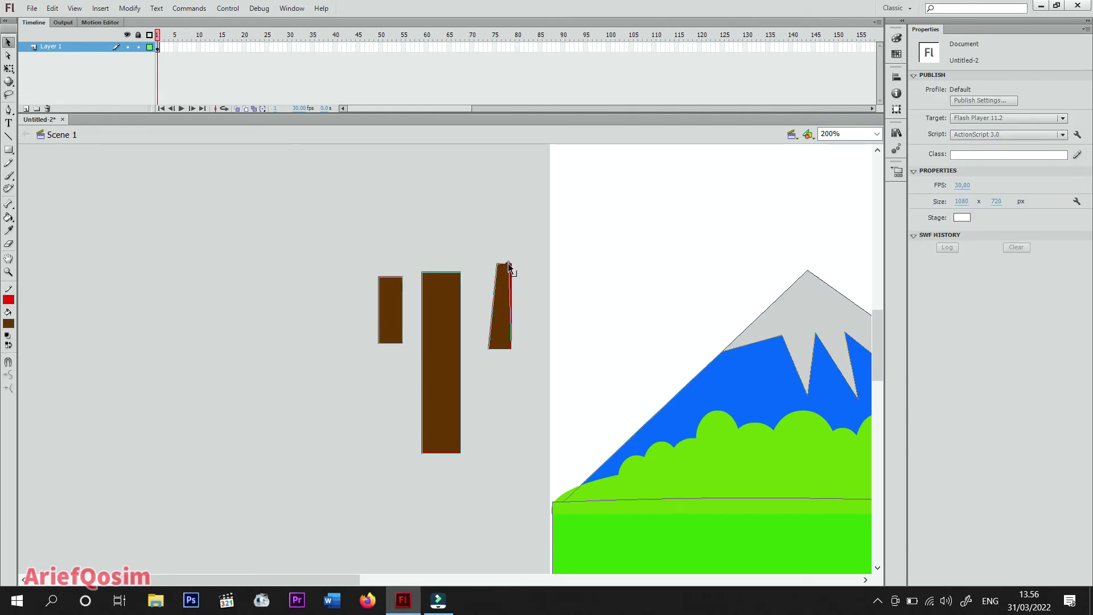
pyautogui.moveTo(513, 264); pyautogui.dragTo(506, 262)
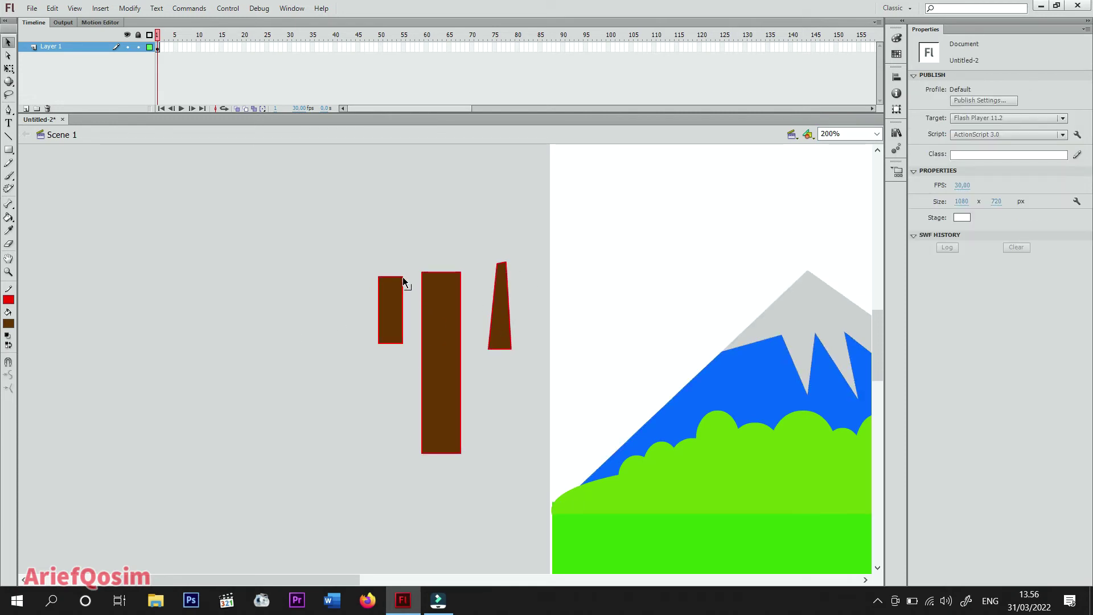
pyautogui.moveTo(399, 279); pyautogui.dragTo(384, 281)
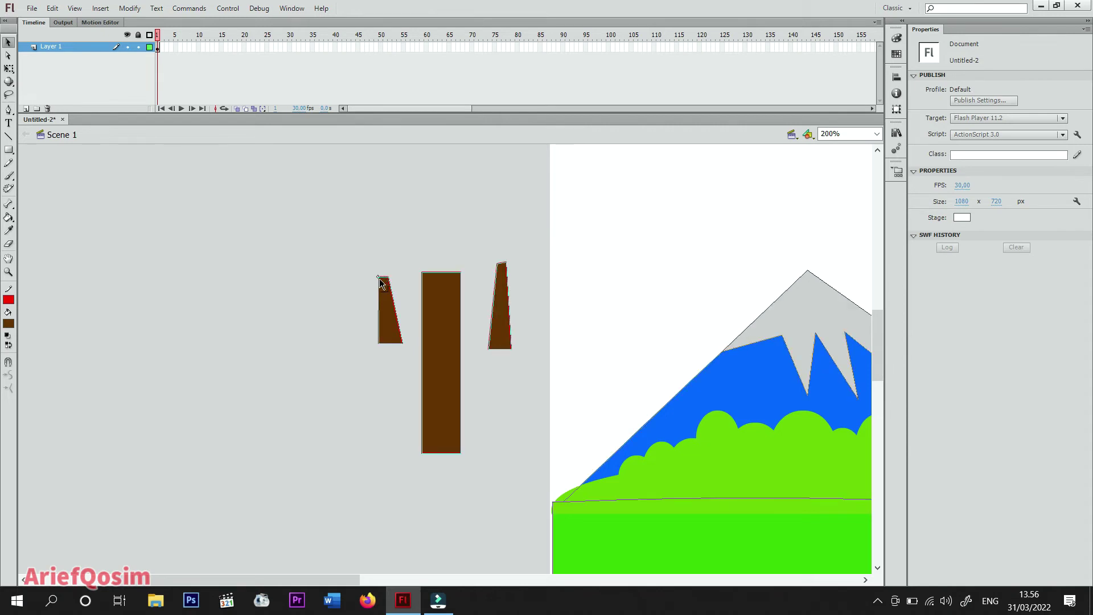
pyautogui.moveTo(380, 342); pyautogui.dragTo(383, 346)
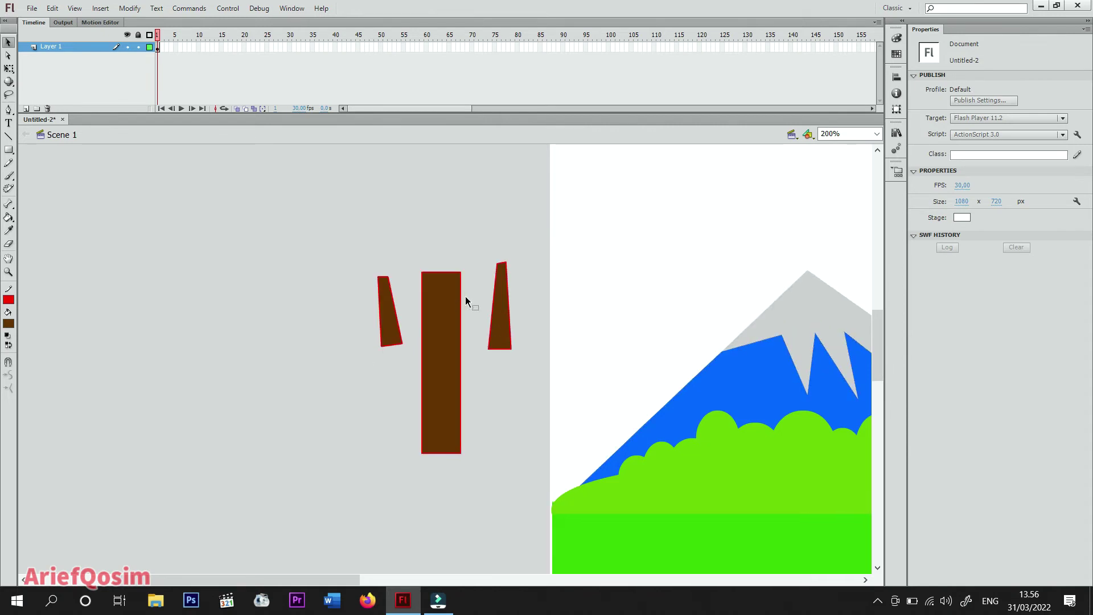
pyautogui.moveTo(460, 275); pyautogui.dragTo(432, 270)
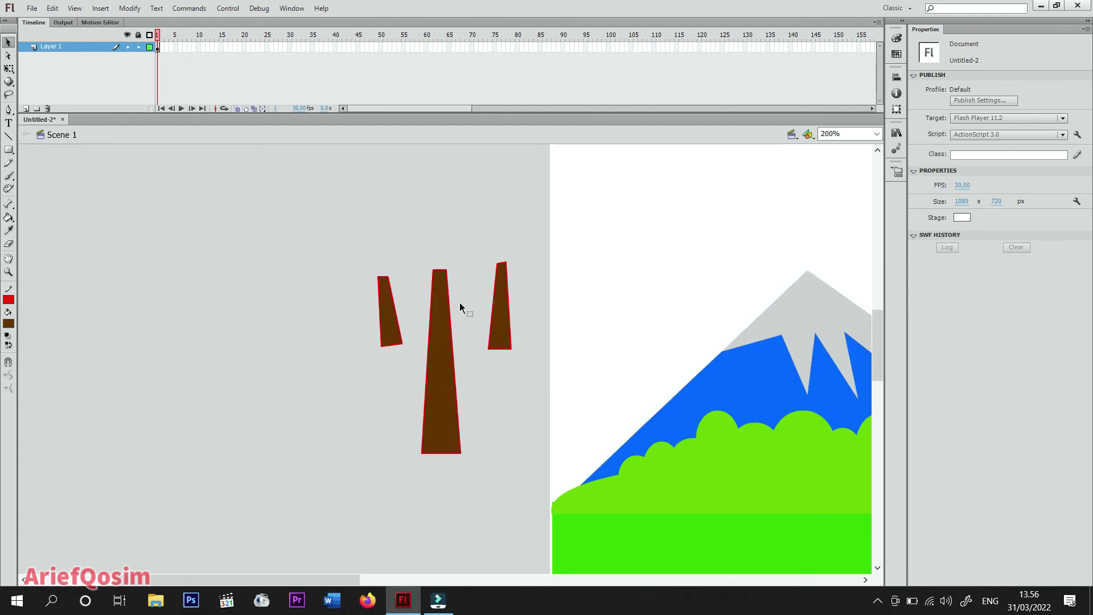
pyautogui.moveTo(504, 334); pyautogui.dragTo(525, 372)
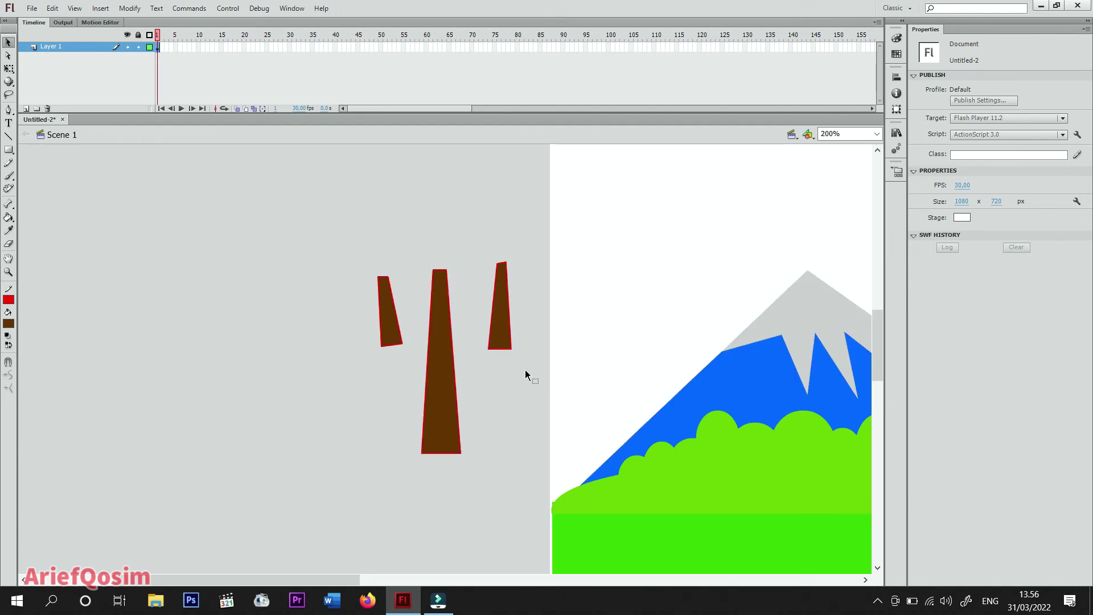
# Rotate the two short tapered pieces outward and attach them to either side of the trunk as branches.
pyautogui.click(8, 68)
pyautogui.click(9, 69)
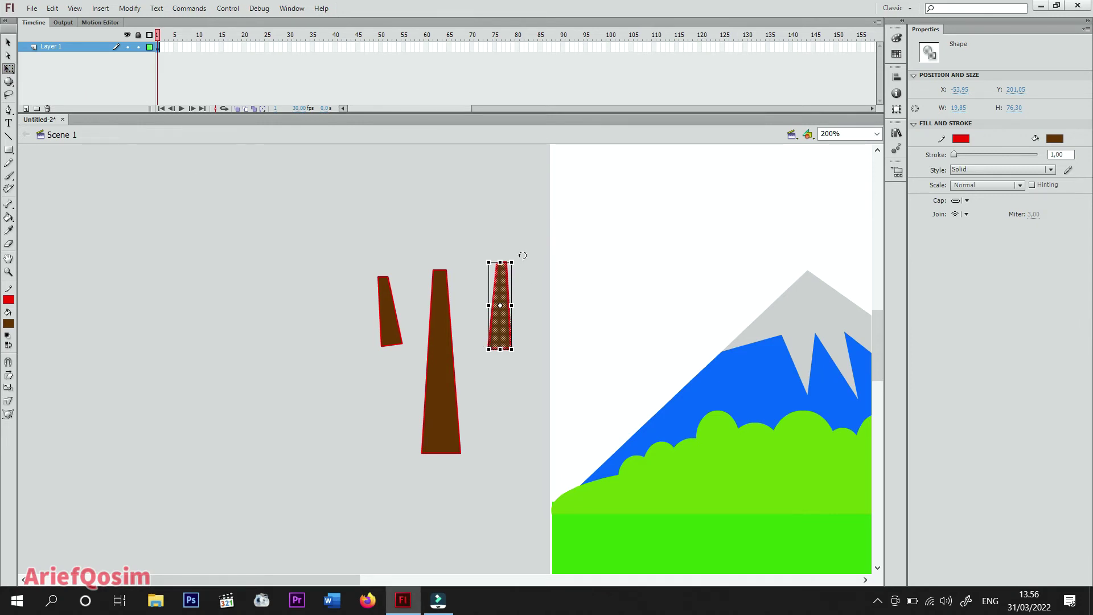
pyautogui.moveTo(520, 252)
pyautogui.mouseDown()
pyautogui.moveTo(541, 273)
pyautogui.moveTo(494, 329)
pyautogui.mouseUp()
pyautogui.moveTo(362, 262); pyautogui.dragTo(411, 354)
pyautogui.moveTo(405, 267); pyautogui.dragTo(380, 251)
pyautogui.moveTo(400, 327); pyautogui.dragTo(423, 343)
pyautogui.click(514, 336)
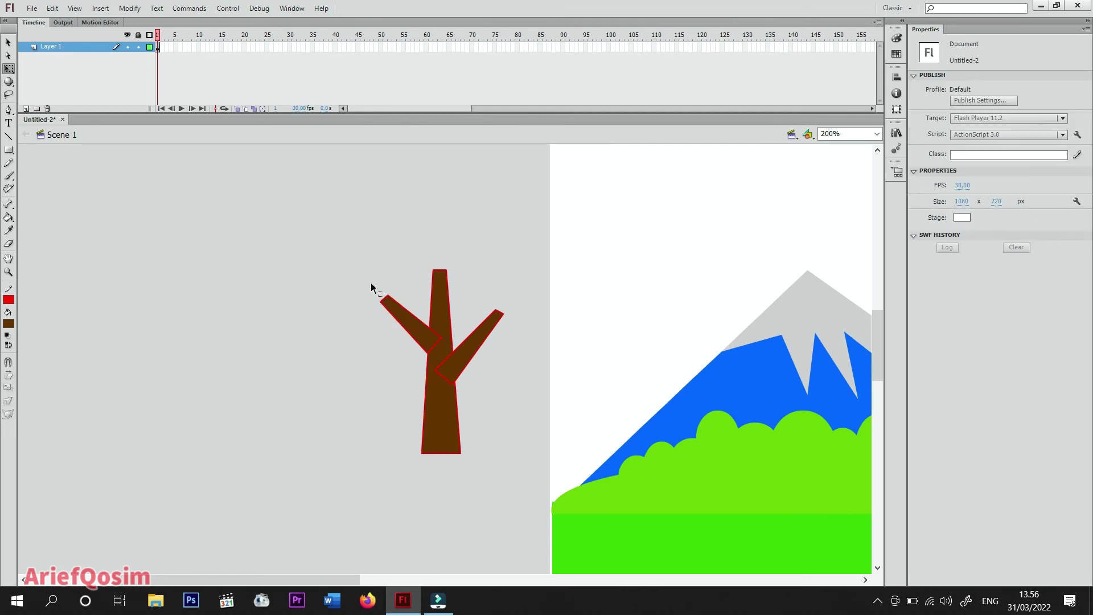
# Remove the red stroke from the whole tree trunk and its branches.
pyautogui.moveTo(350, 232); pyautogui.dragTo(520, 493)
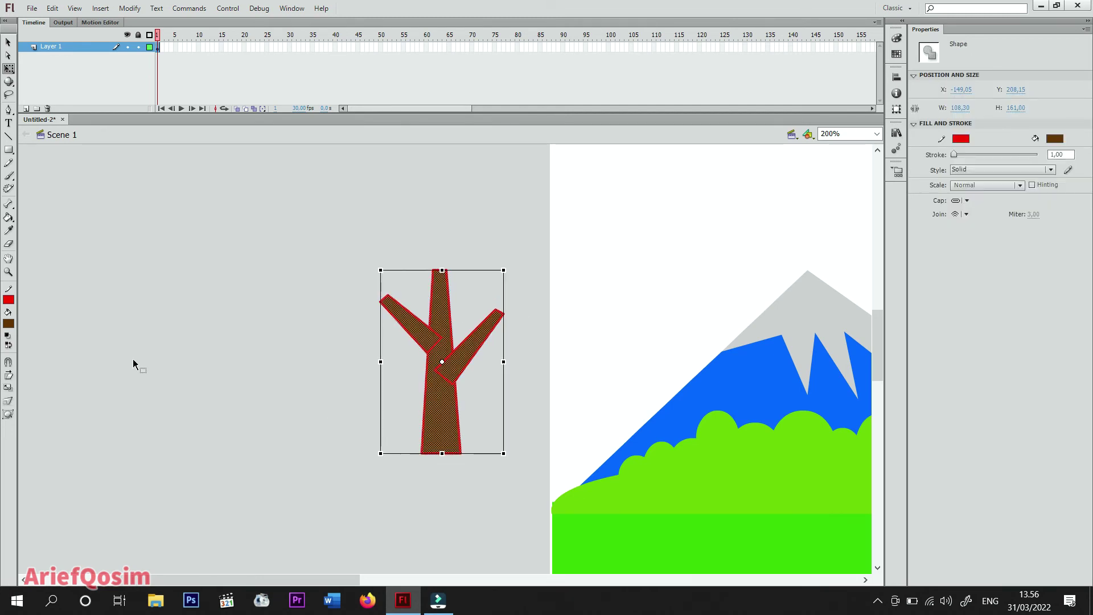
pyautogui.click(10, 301)
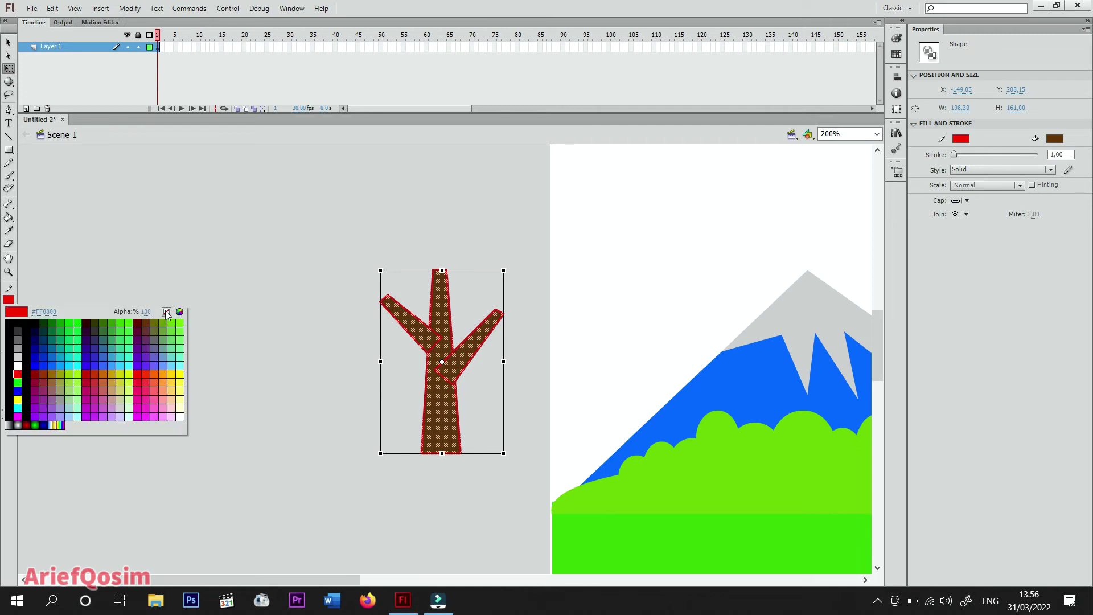
pyautogui.click(166, 311)
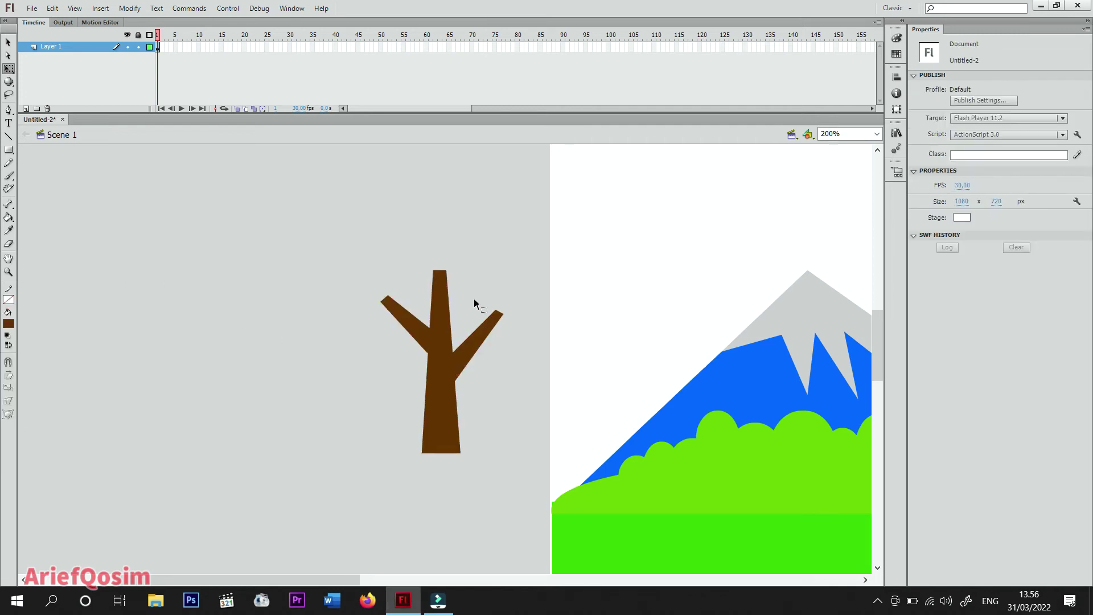
# Draw a dark brown oval without stroke, about 138 by 148 px, left of the tree trunk.
pyautogui.click(8, 150)
pyautogui.click(9, 150)
pyautogui.click(60, 162)
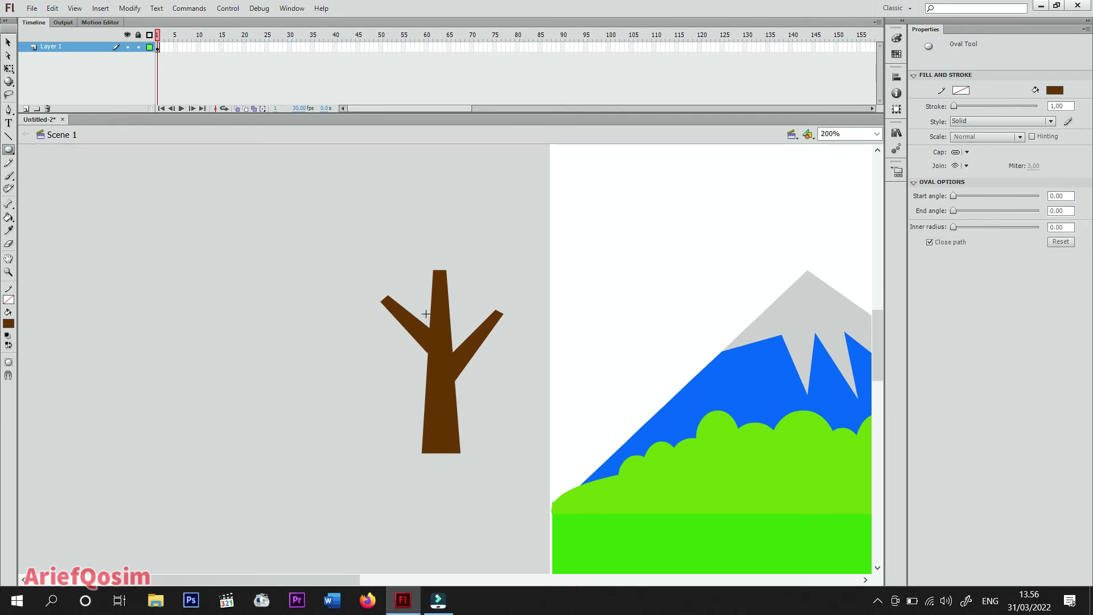
pyautogui.moveTo(137, 274); pyautogui.dragTo(289, 408)
# Change the fill of the large brown oval beside the tree trunk to dark green.
pyautogui.click(8, 41)
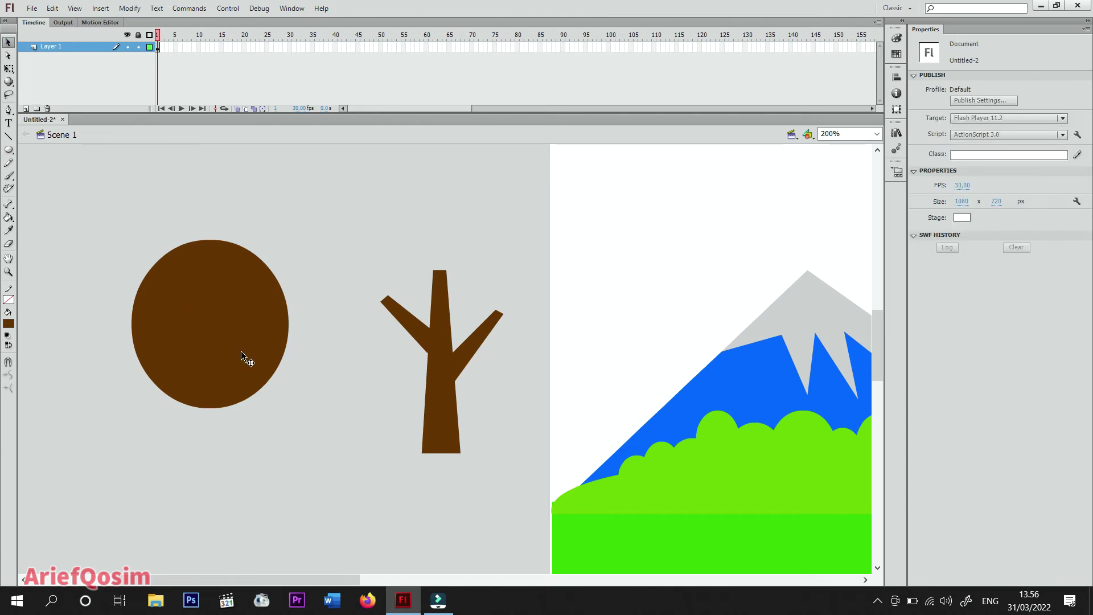
pyautogui.click(241, 352)
pyautogui.click(9, 323)
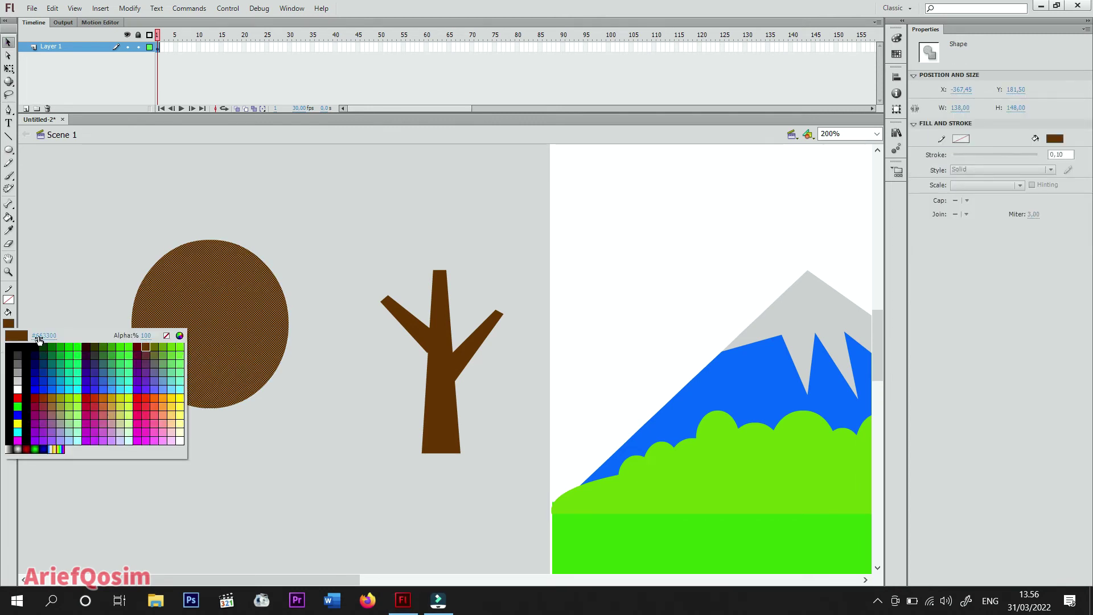
pyautogui.click(56, 340)
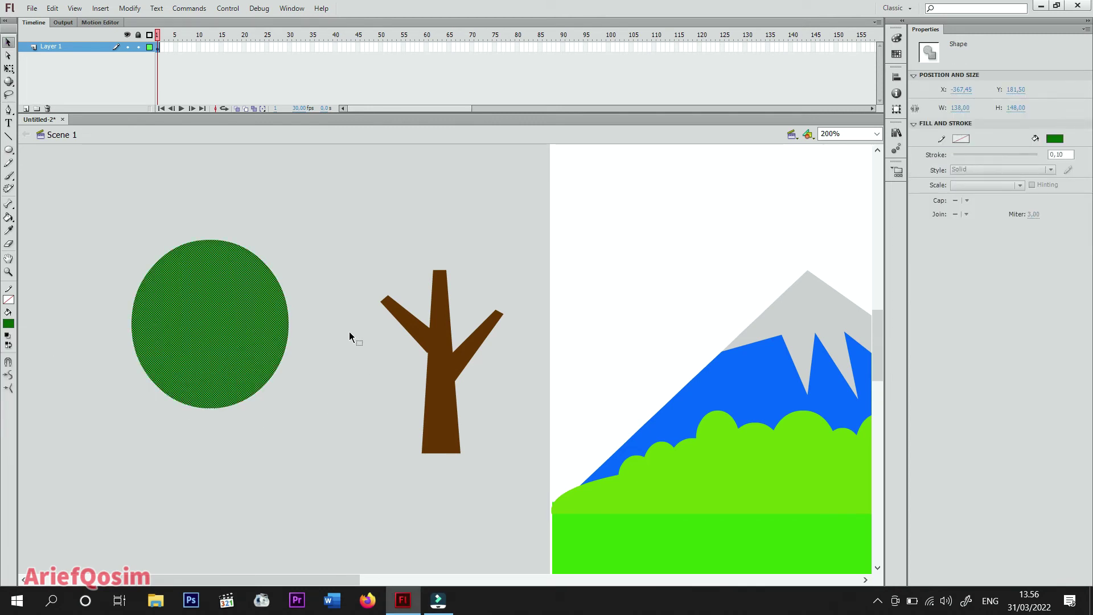
# Group the trunk with its branches and place the group over the lower part of the green oval.
pyautogui.moveTo(359, 241); pyautogui.dragTo(520, 481)
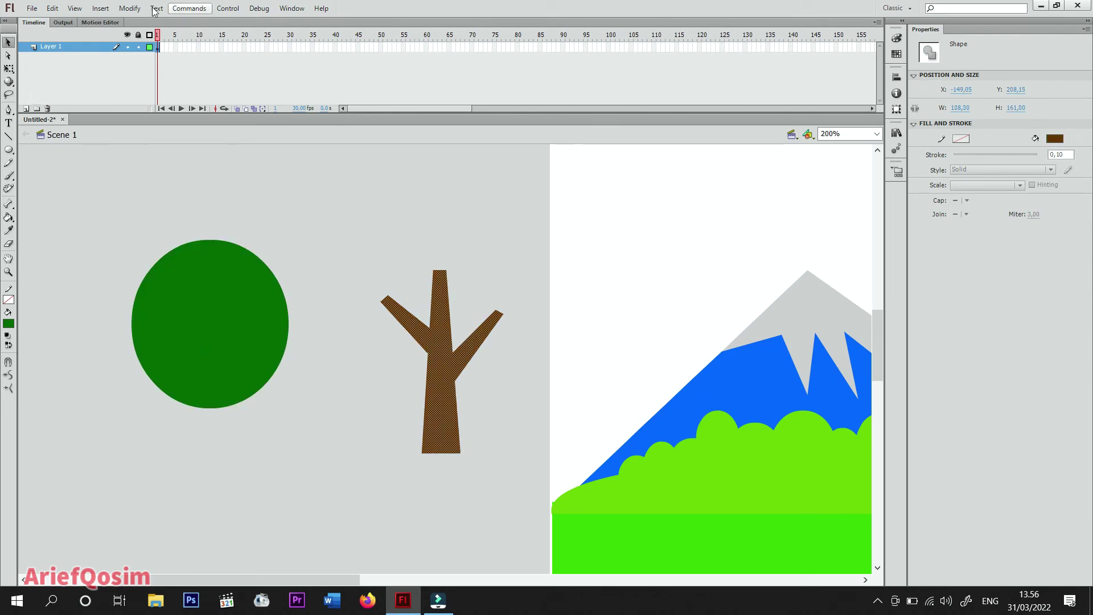
pyautogui.click(134, 10)
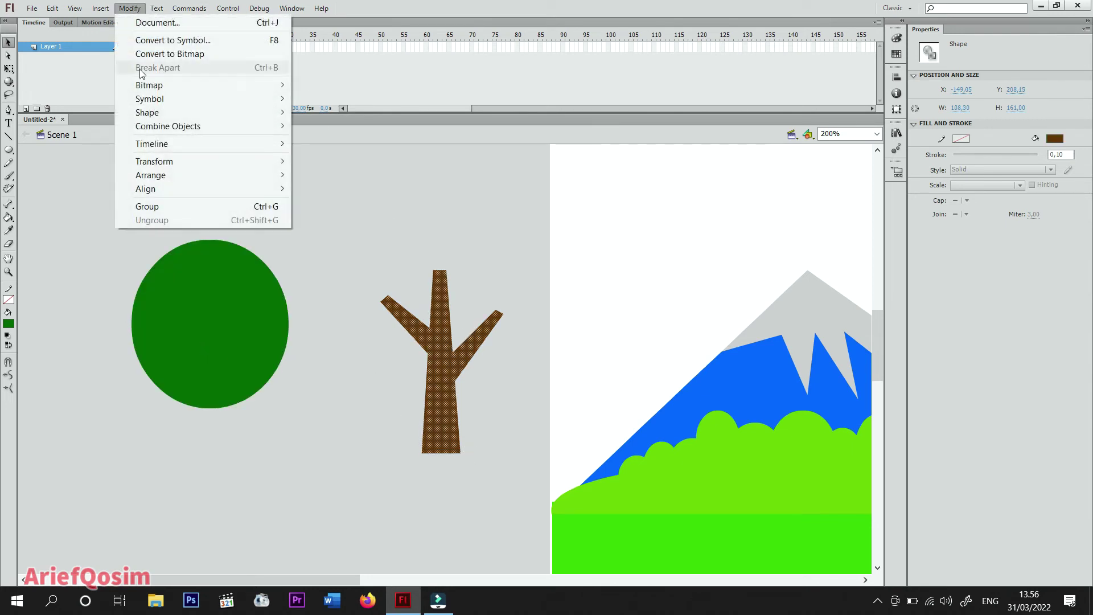
pyautogui.click(159, 207)
pyautogui.moveTo(434, 391); pyautogui.dragTo(210, 400)
pyautogui.click(303, 419)
# Group the green crown and the trunk into one tree and move it close to the stage's left edge.
pyautogui.moveTo(122, 208); pyautogui.dragTo(325, 520)
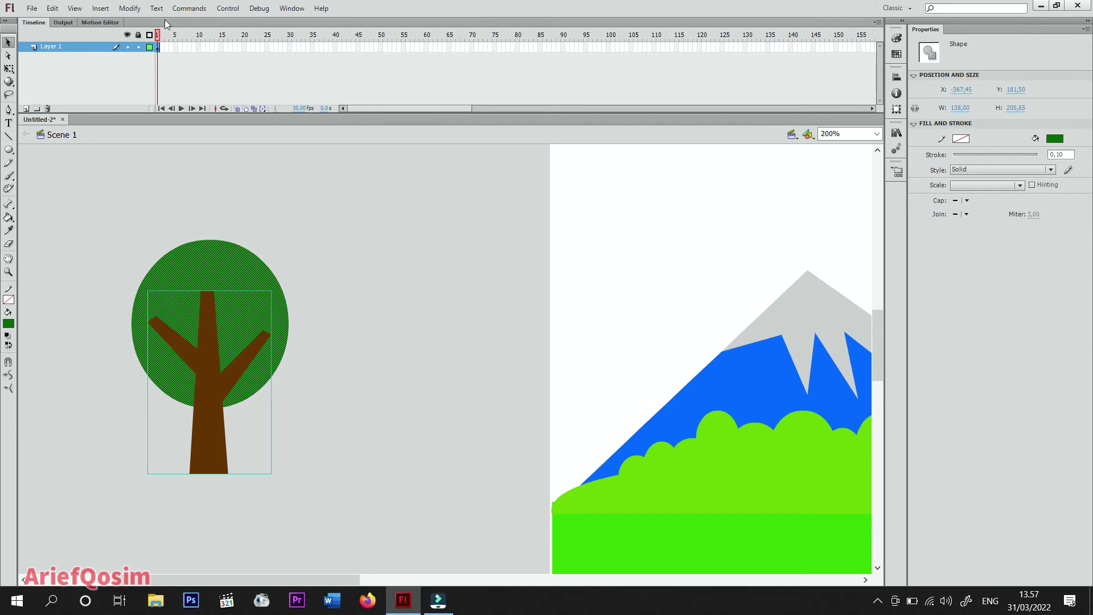
pyautogui.click(130, 8)
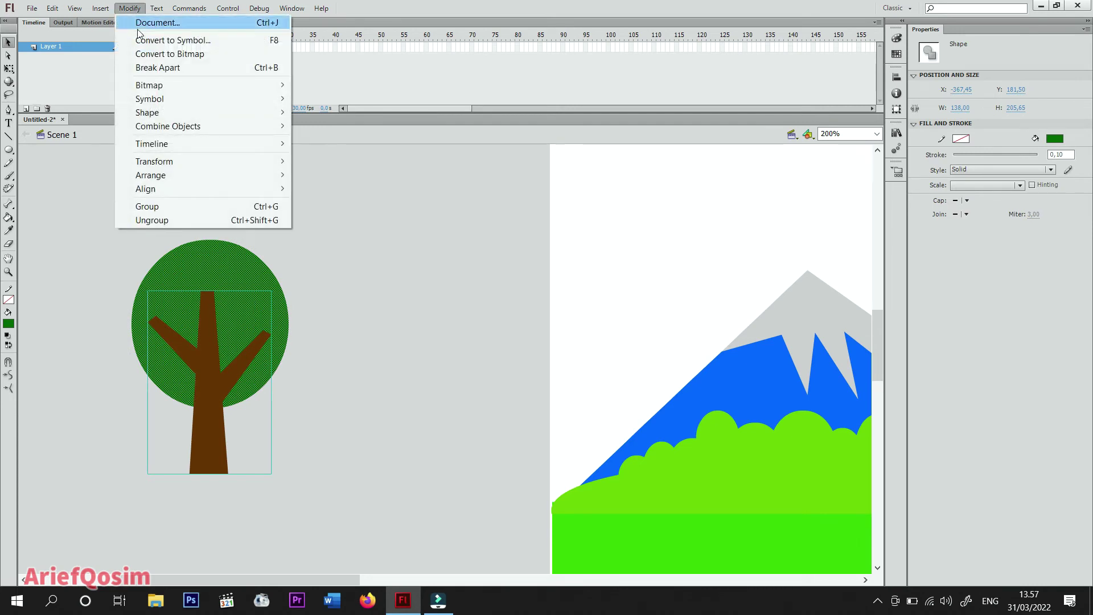
pyautogui.click(154, 206)
pyautogui.moveTo(244, 387); pyautogui.dragTo(506, 452)
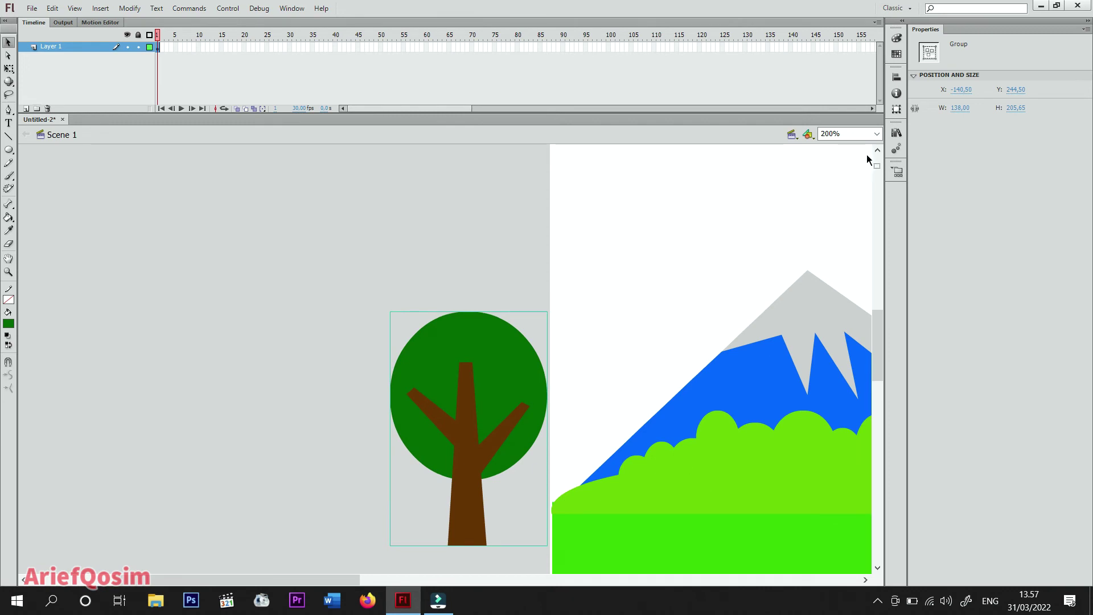
# Move the tree onto the left part of the stage and scale it down to about 83 by 124 px.
pyautogui.click(876, 134)
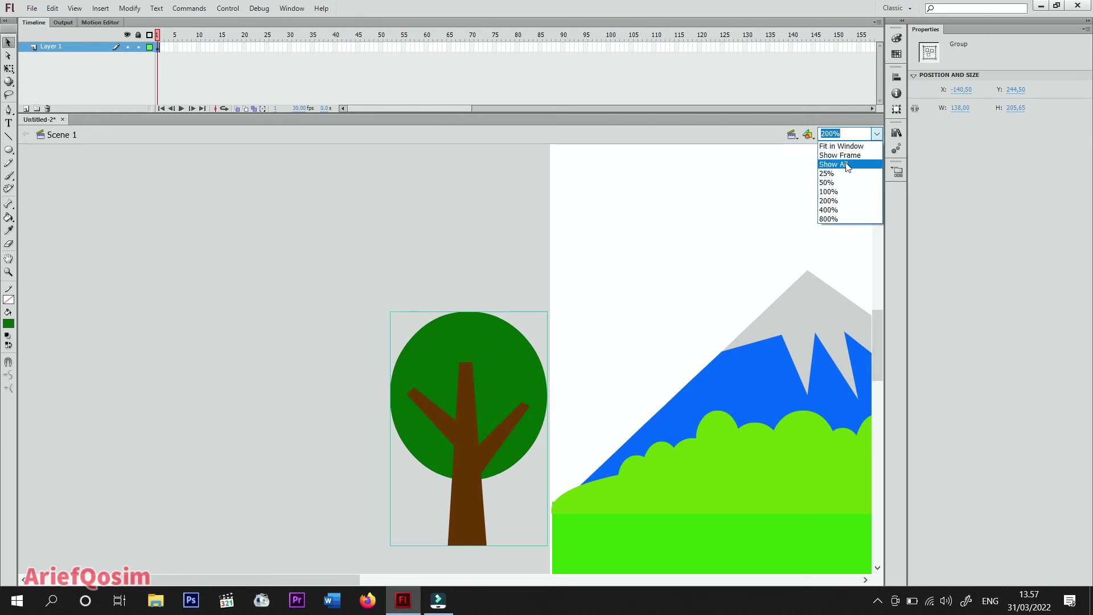
pyautogui.click(846, 165)
pyautogui.moveTo(85, 280); pyautogui.dragTo(189, 401)
pyautogui.click(8, 68)
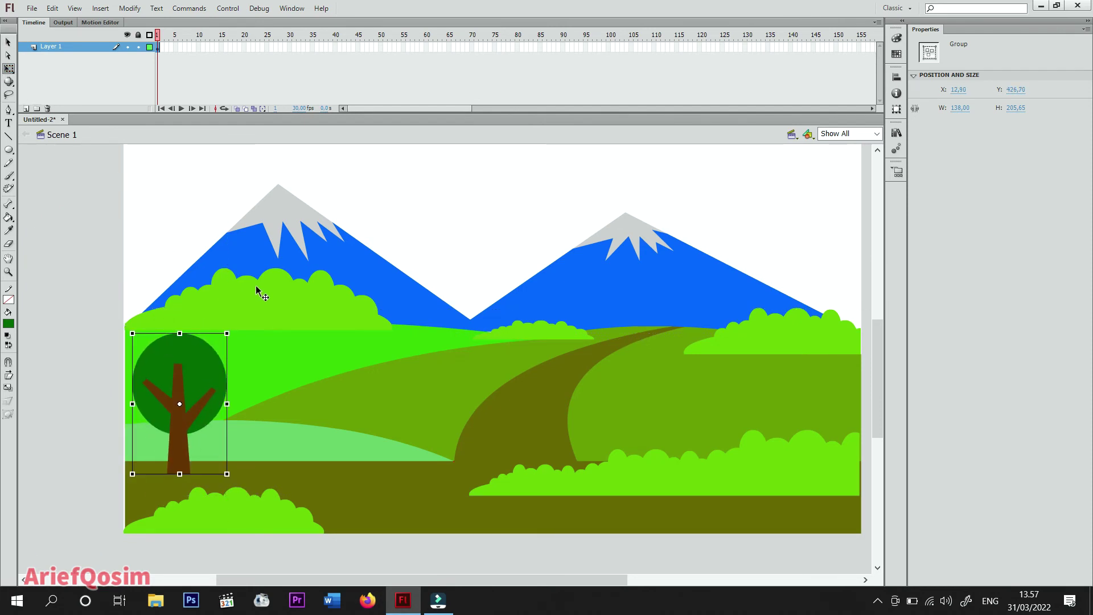
pyautogui.moveTo(227, 334); pyautogui.dragTo(209, 360)
pyautogui.press('v')
# Stand the tree on the far-left hill, then place four copies along the left hillside and three right of the road.
pyautogui.moveTo(192, 401); pyautogui.dragTo(179, 377)
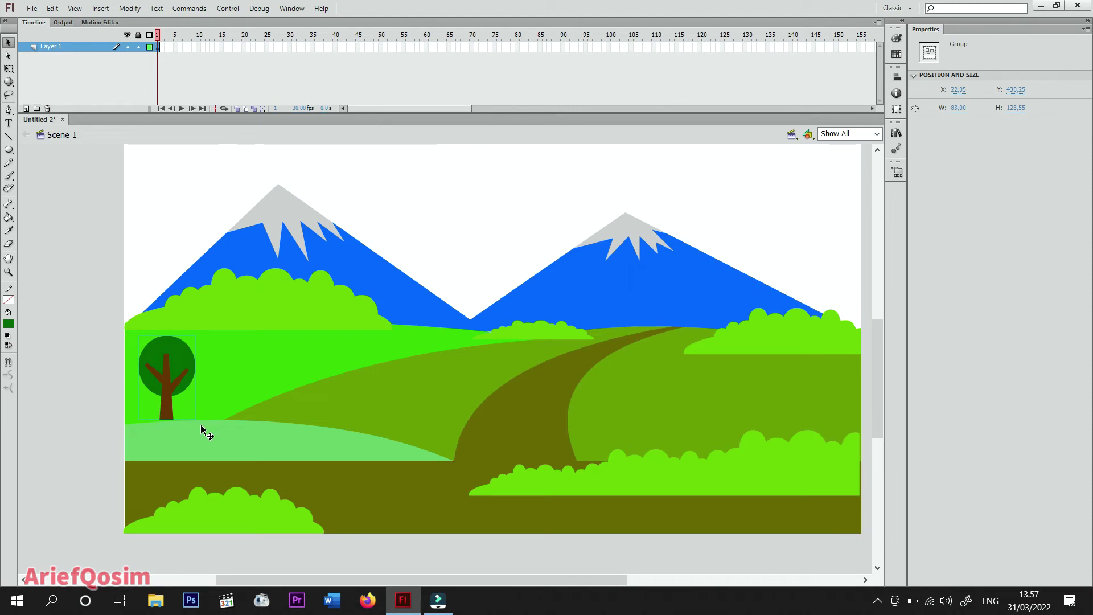
pyautogui.keyDown('alt'); pyautogui.moveTo(172, 395); pyautogui.dragTo(665, 398); pyautogui.keyUp('alt')
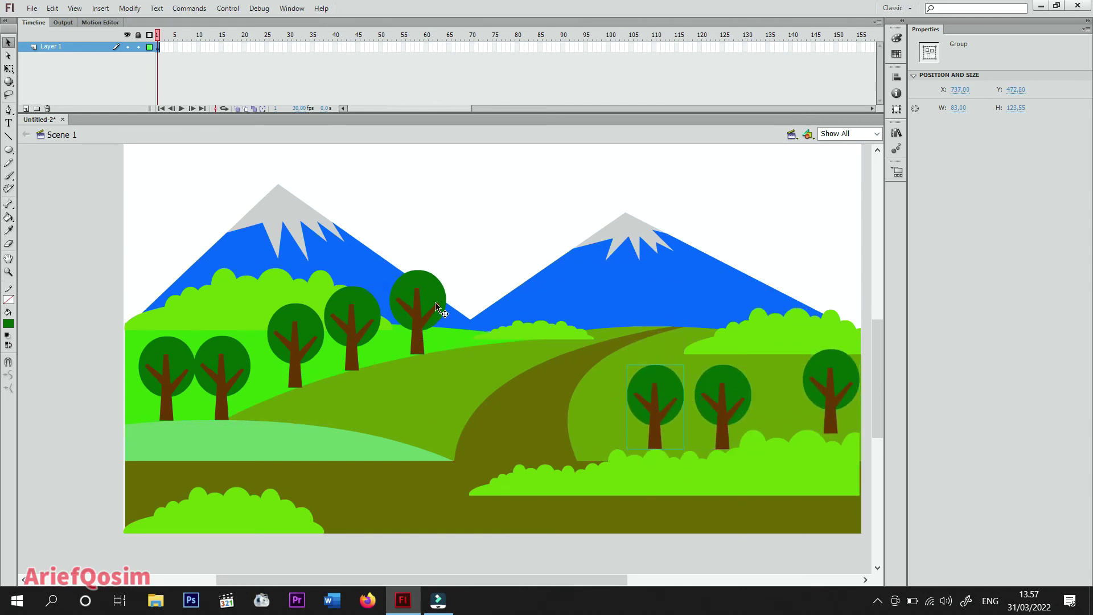
# Scale down the three upper trees on the left hillside so they shrink with distance, and reseat them on the slope.
pyautogui.click(9, 68)
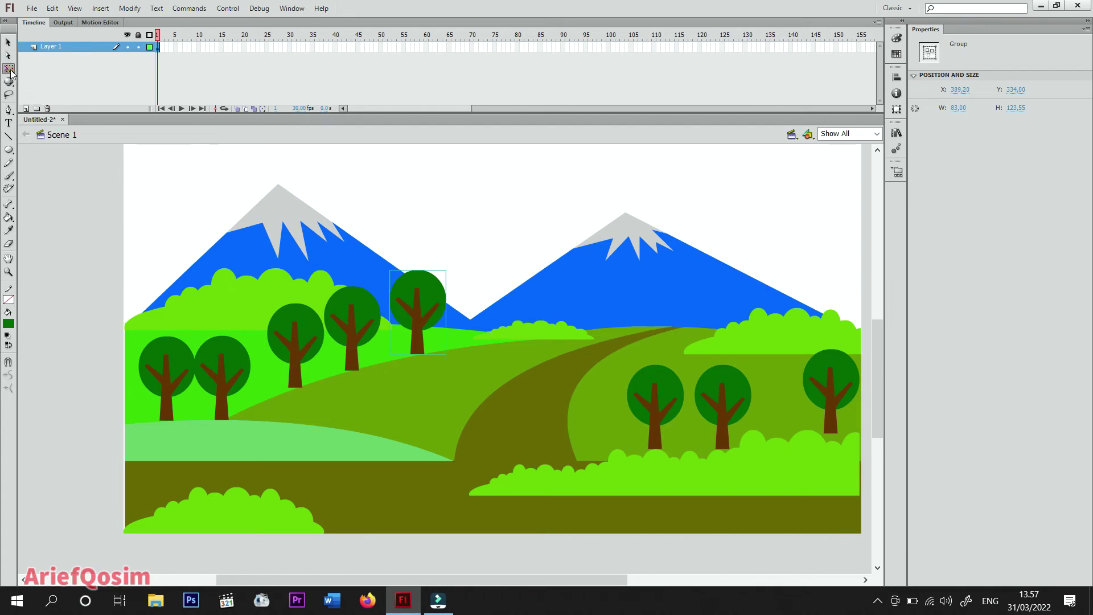
pyautogui.keyDown('alt'); pyautogui.moveTo(446, 269); pyautogui.dragTo(323, 307); pyautogui.keyUp('alt')
pyautogui.click(373, 307)
pyautogui.click(308, 342)
pyautogui.click(8, 42)
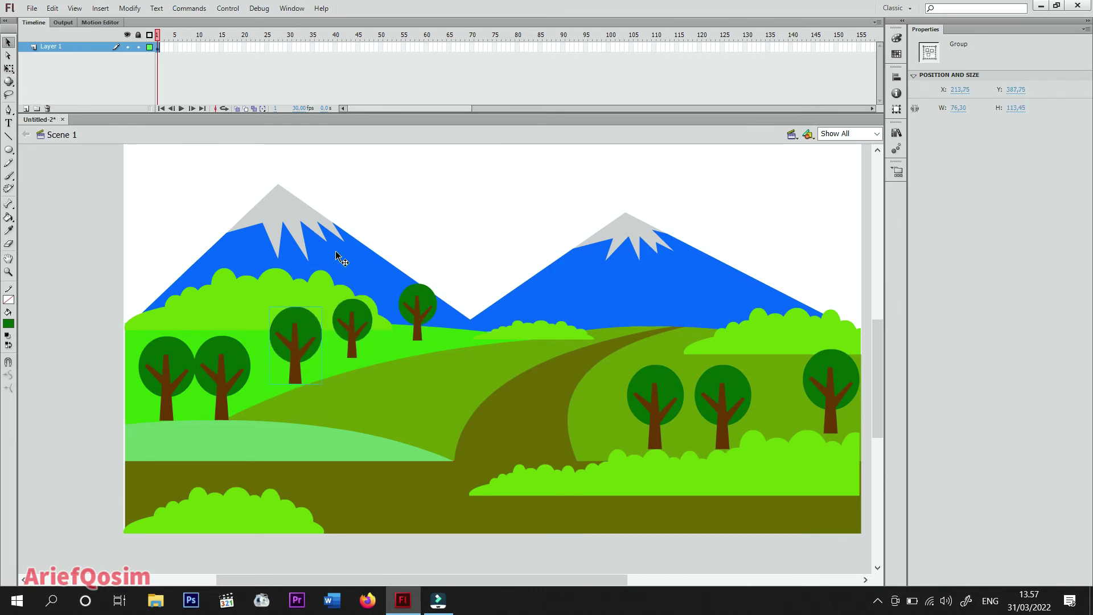
pyautogui.moveTo(409, 317); pyautogui.dragTo(374, 328)
pyautogui.moveTo(302, 342); pyautogui.dragTo(305, 343)
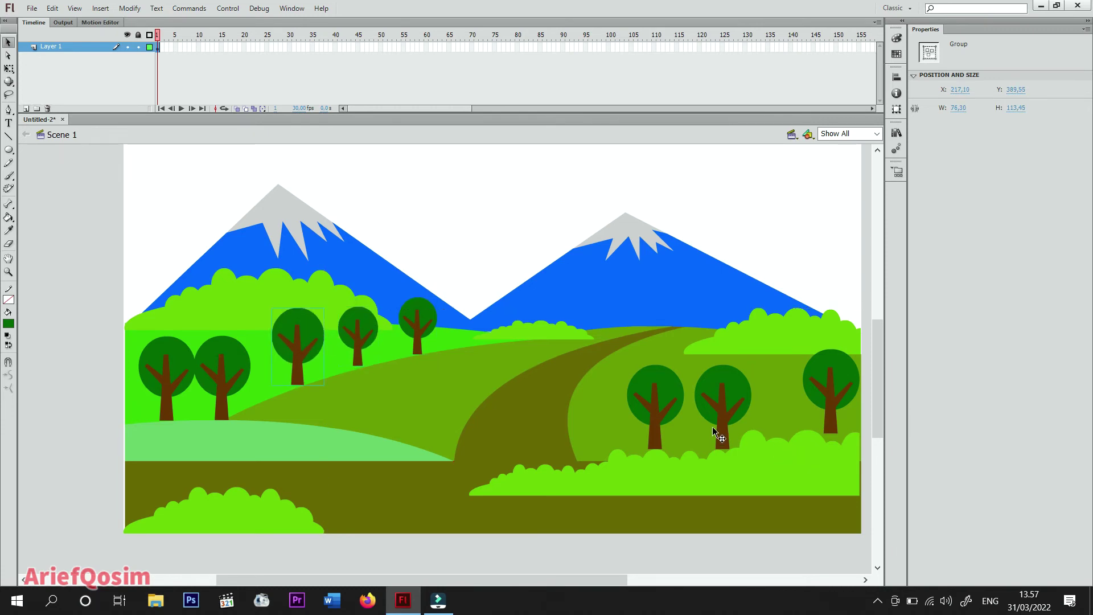
# Adjust the positions of the three trees right of the road, moving the outermost one inward from the stage edge.
pyautogui.click(727, 414)
pyautogui.moveTo(666, 413); pyautogui.dragTo(660, 412)
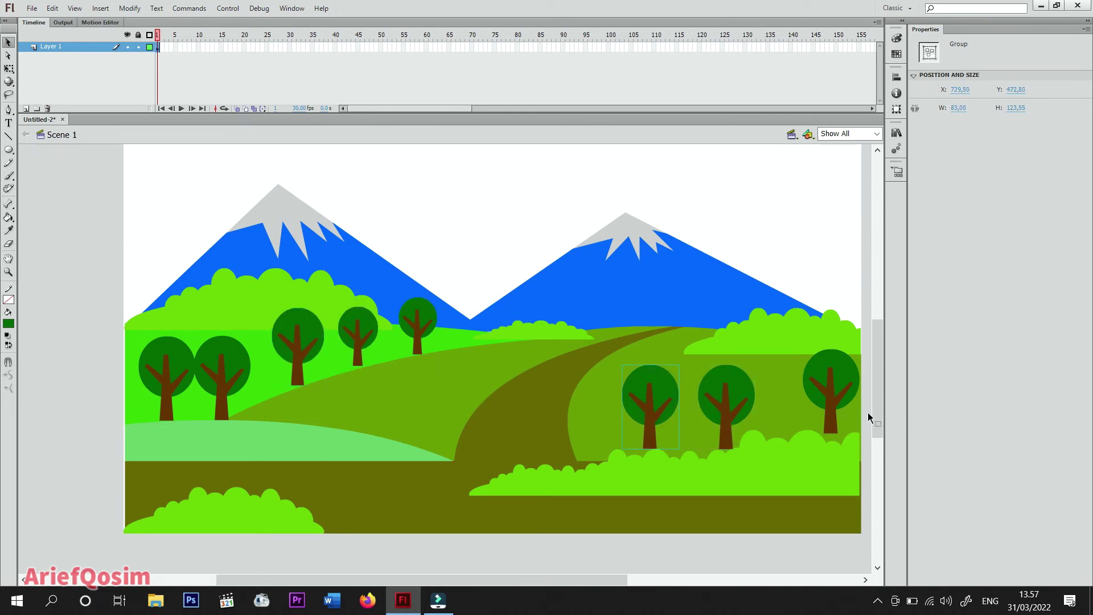
pyautogui.moveTo(842, 405); pyautogui.dragTo(827, 399)
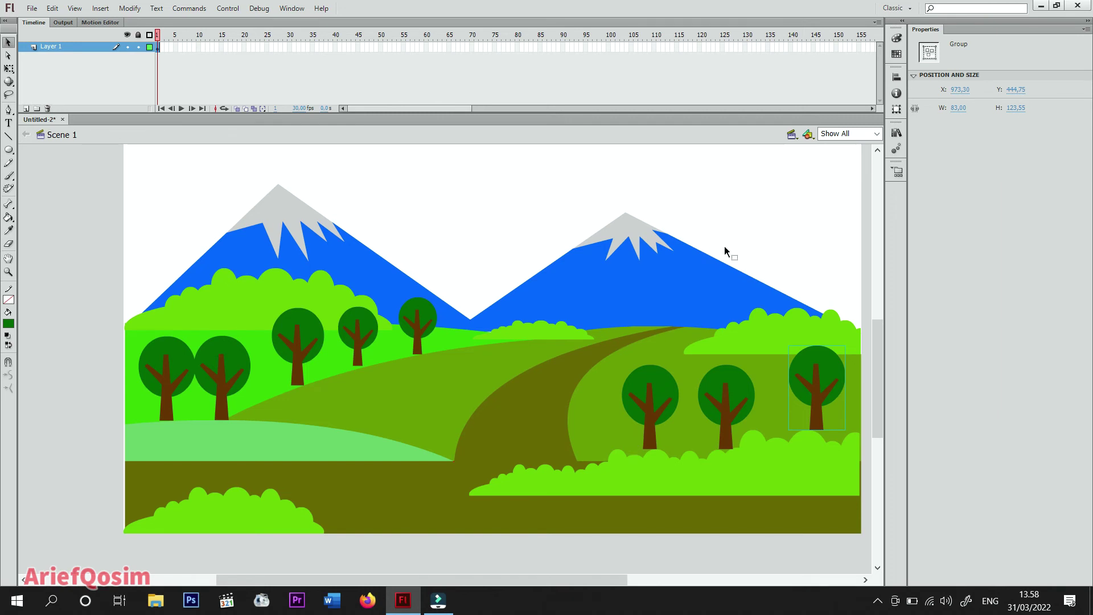
# Draw a cloud of three overlapping strokeless ovals above the valley between the mountains, about 282 by 99 px overall.
pyautogui.click(9, 150)
pyautogui.click(10, 151)
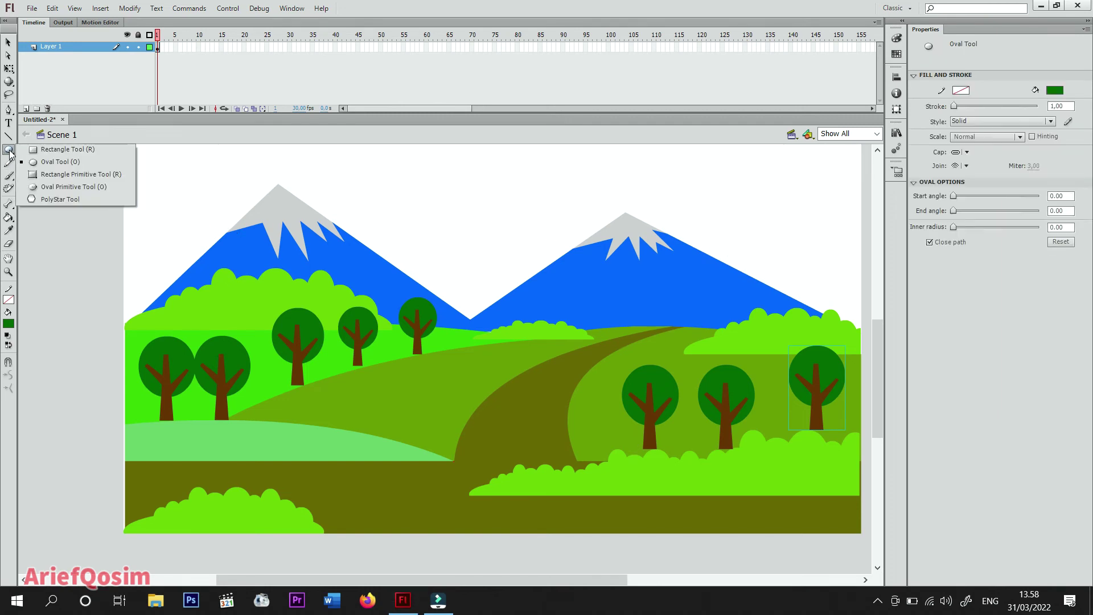
pyautogui.click(41, 165)
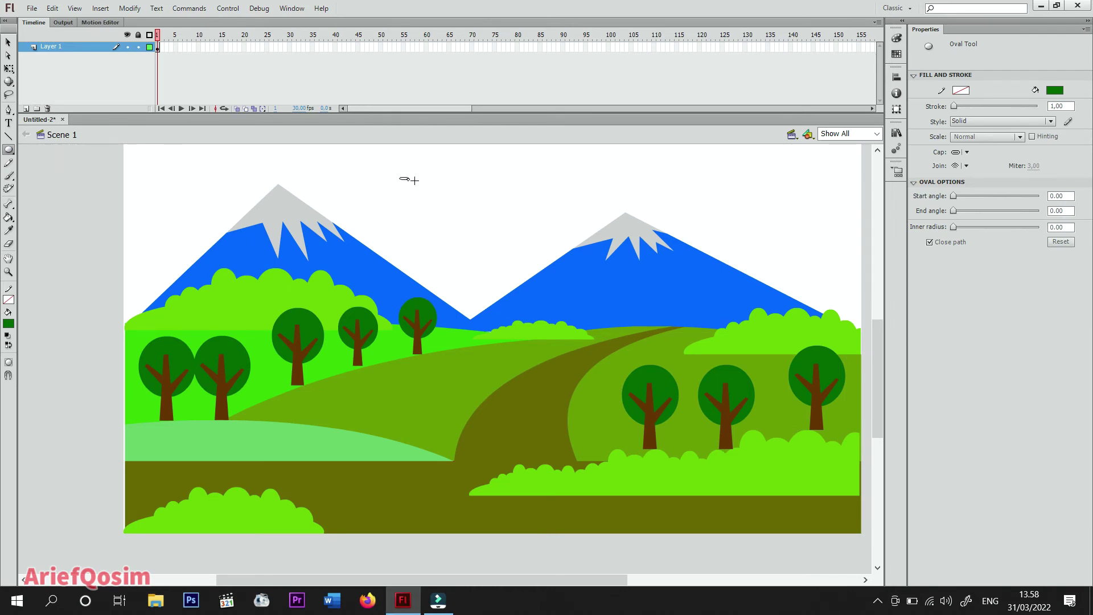
pyautogui.moveTo(399, 177); pyautogui.dragTo(508, 209)
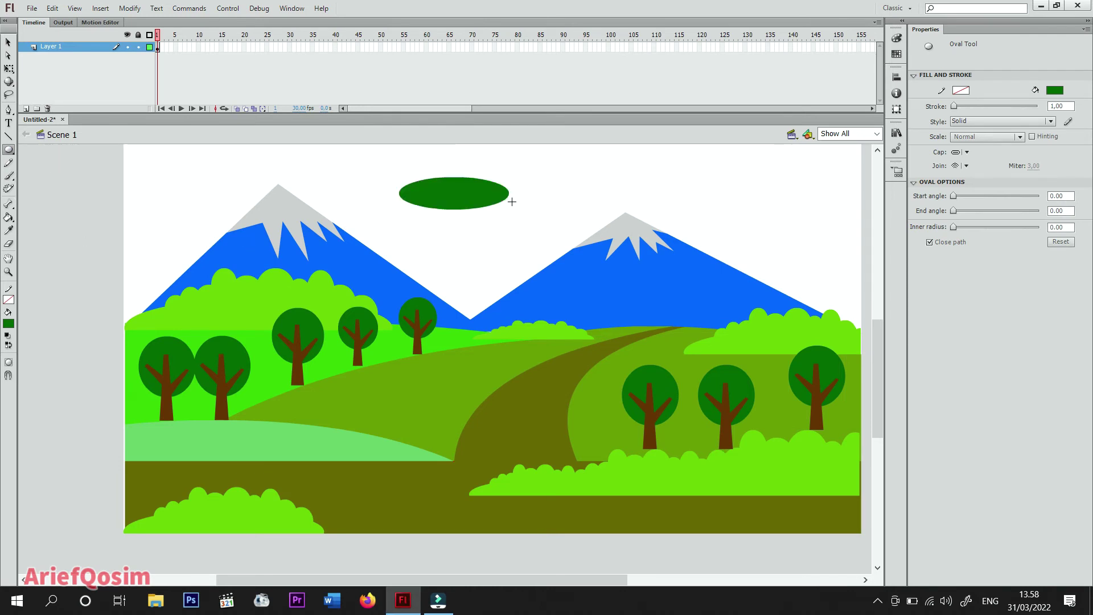
pyautogui.moveTo(417, 148); pyautogui.dragTo(493, 214)
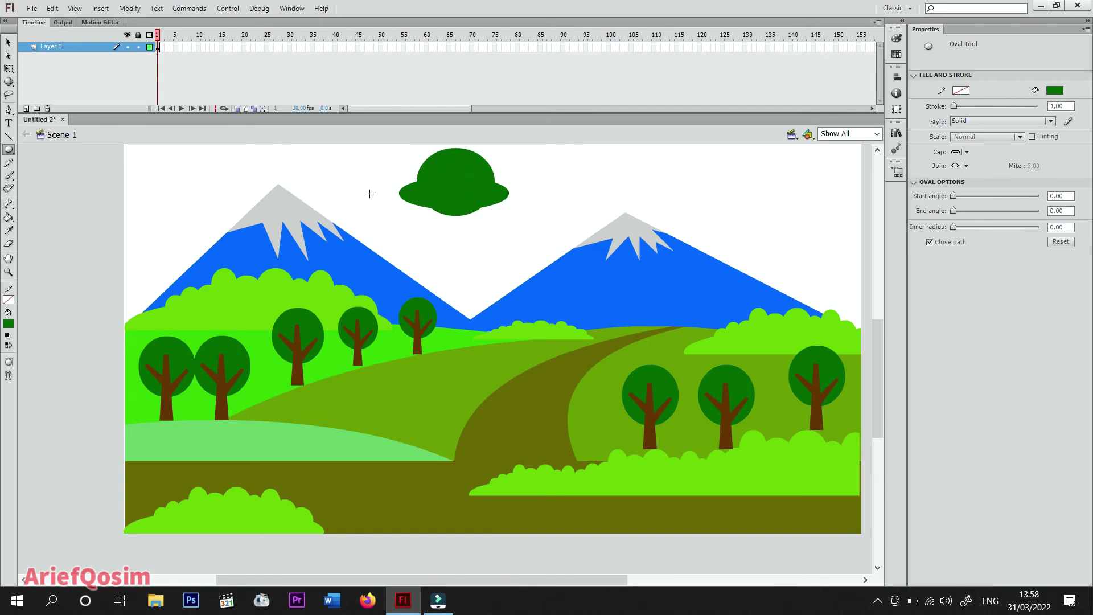
pyautogui.moveTo(383, 192); pyautogui.dragTo(557, 203)
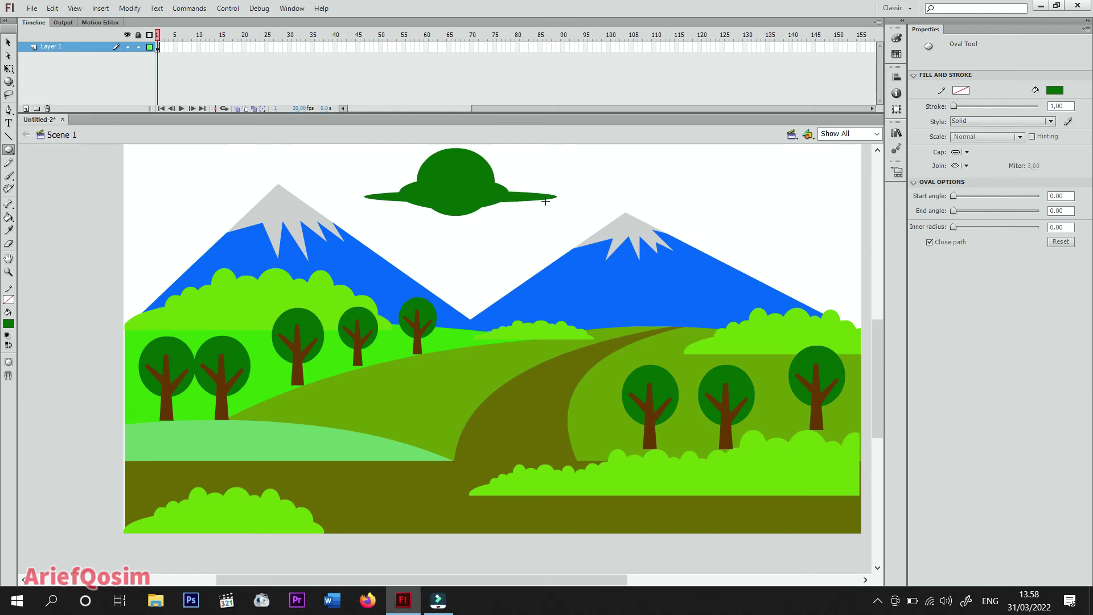
# Draw two smaller clouds from overlapping ovals above the right-hand mountain and its outer slope.
pyautogui.moveTo(717, 161); pyautogui.dragTo(755, 197)
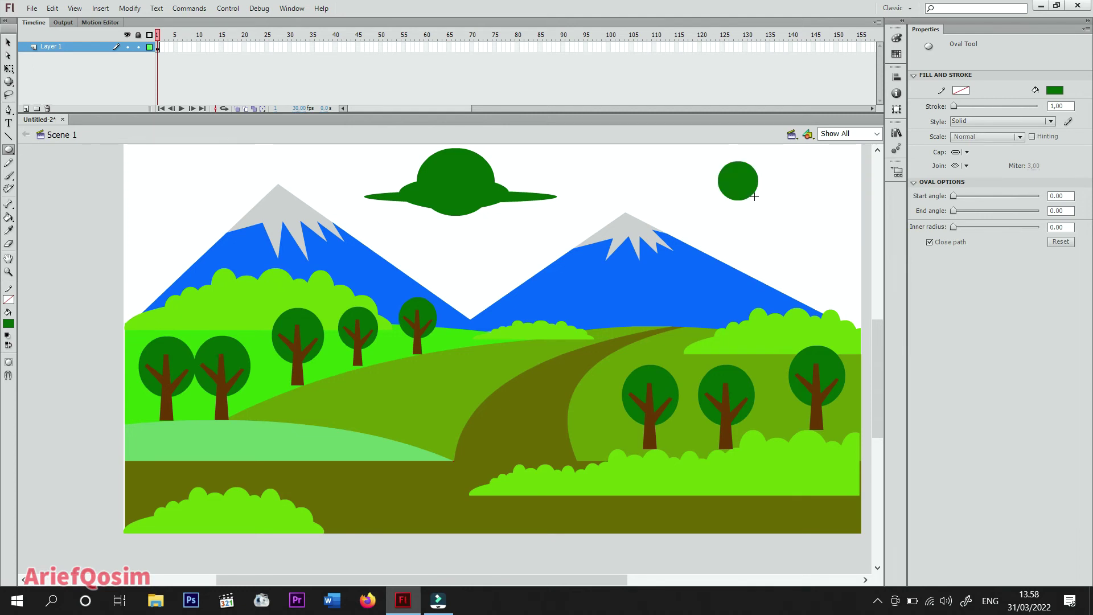
pyautogui.moveTo(695, 176); pyautogui.dragTo(778, 207)
pyautogui.moveTo(666, 187); pyautogui.dragTo(768, 239)
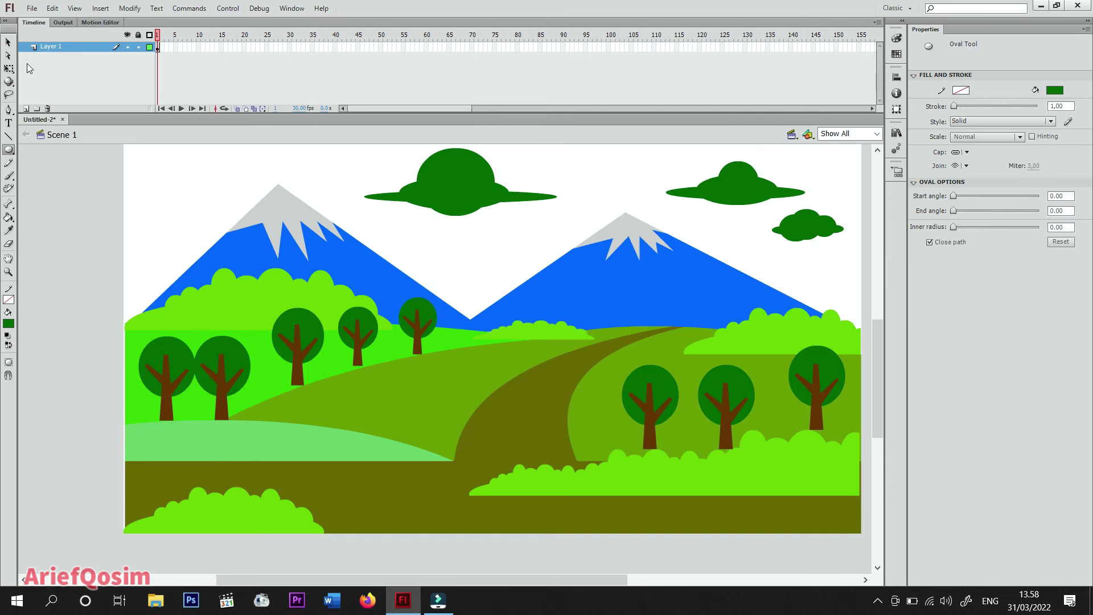
# Change the fill of all three clouds from green to medium grey.
pyautogui.click(8, 42)
pyautogui.click(455, 182)
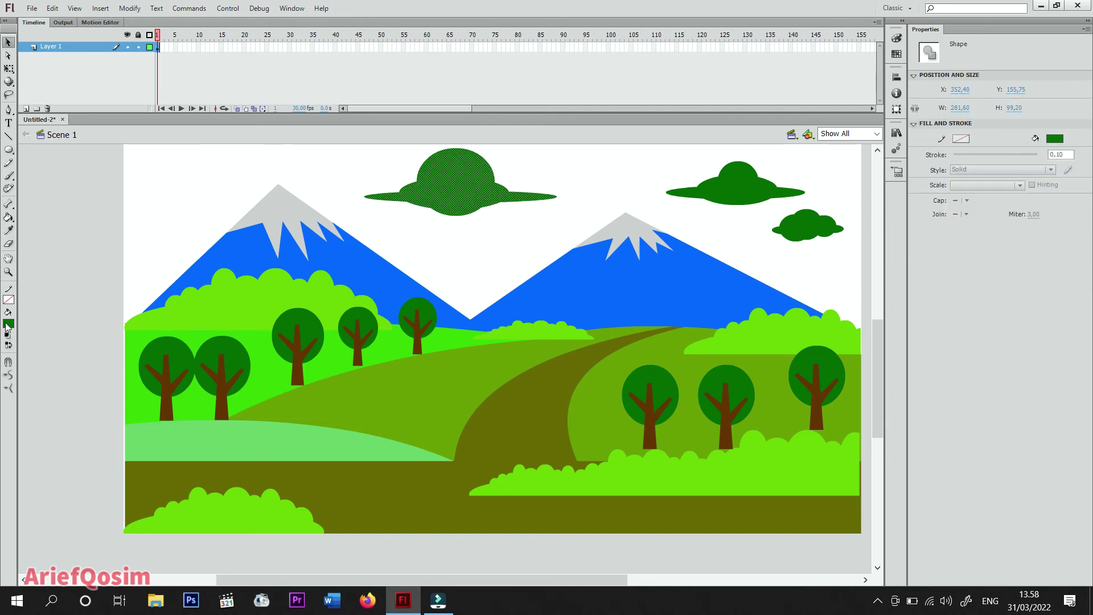
pyautogui.click(8, 324)
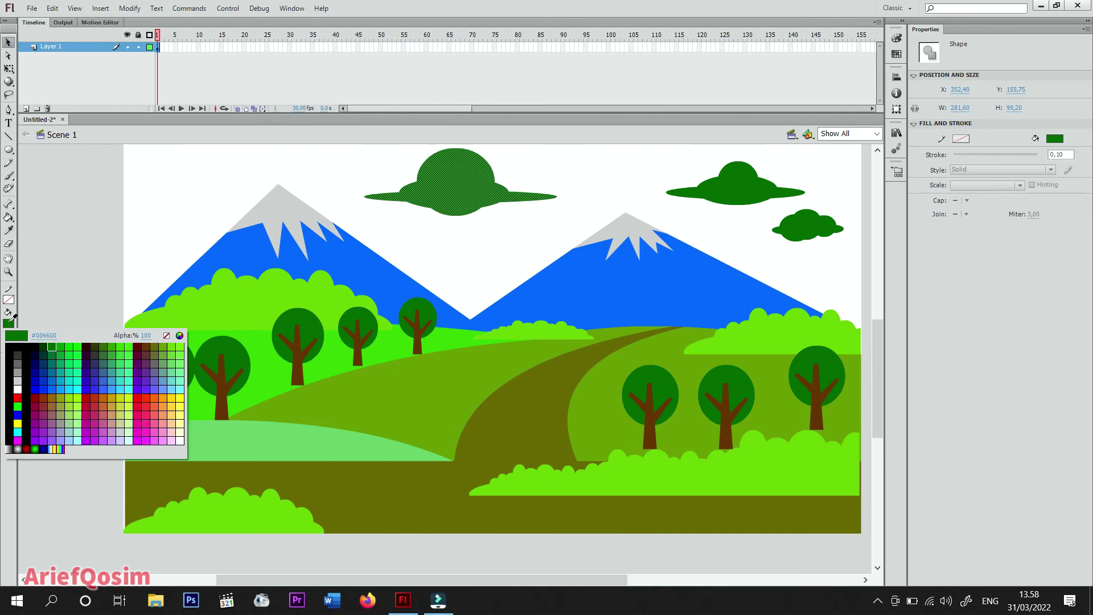
pyautogui.click(18, 369)
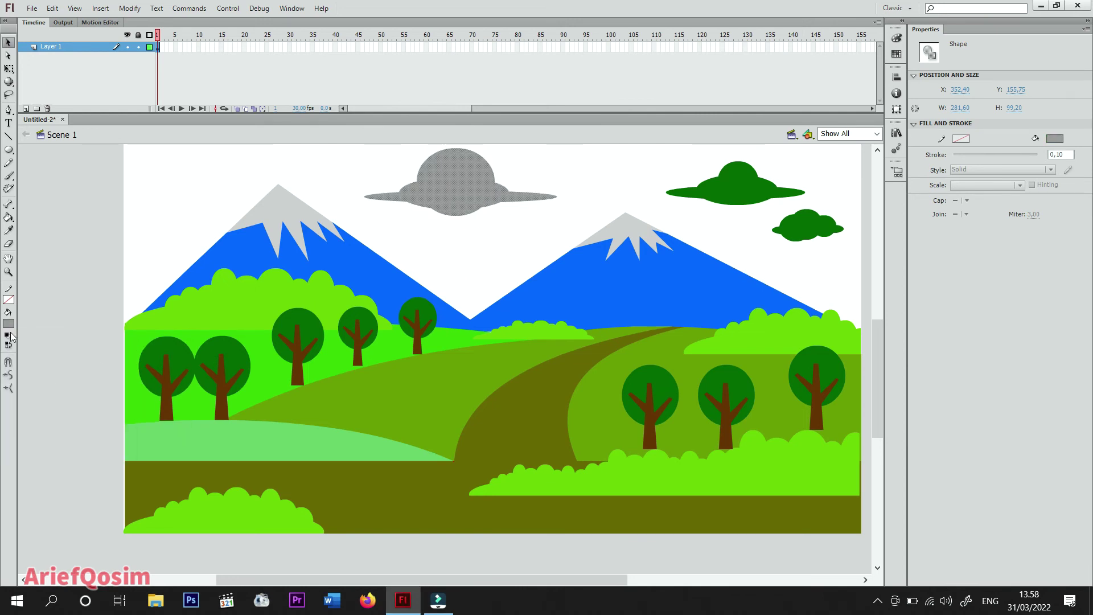
pyautogui.click(8, 217)
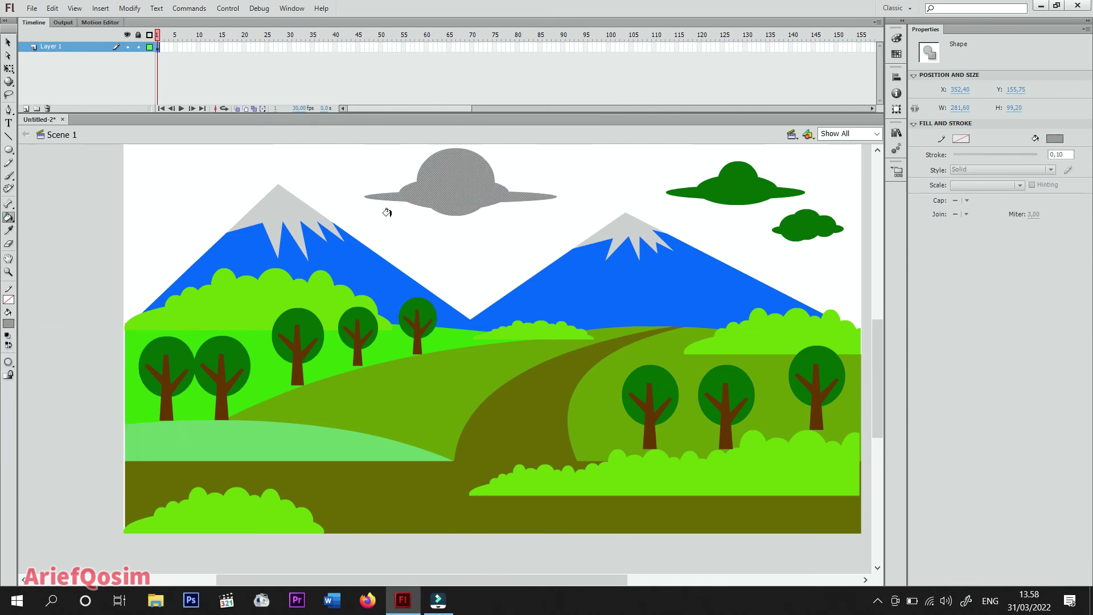
pyautogui.click(717, 189)
pyautogui.click(808, 227)
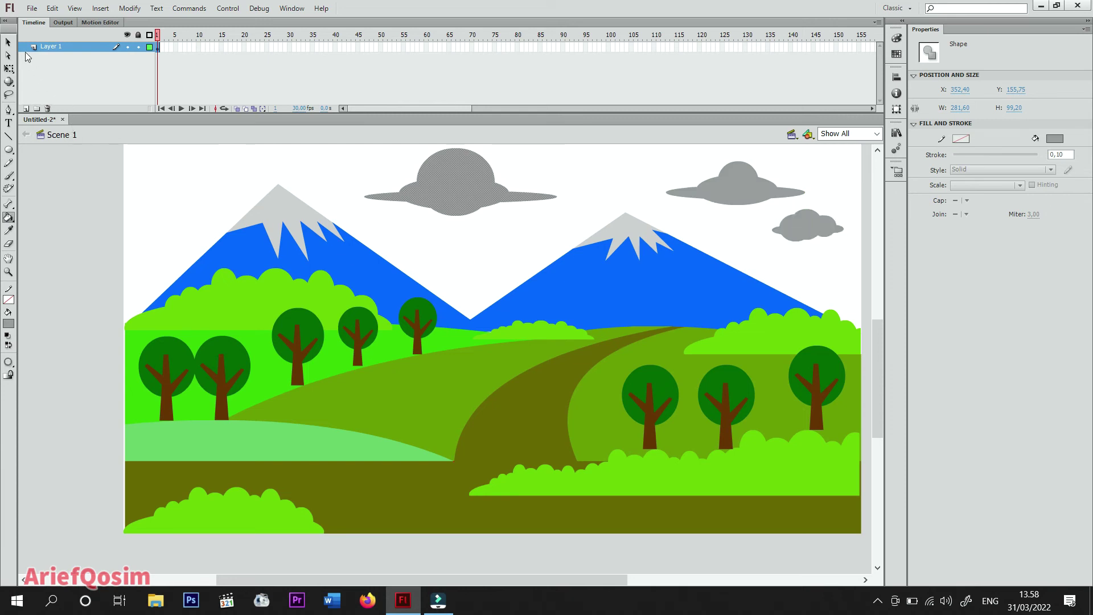
pyautogui.click(8, 41)
pyautogui.click(877, 151)
pyautogui.click(877, 150)
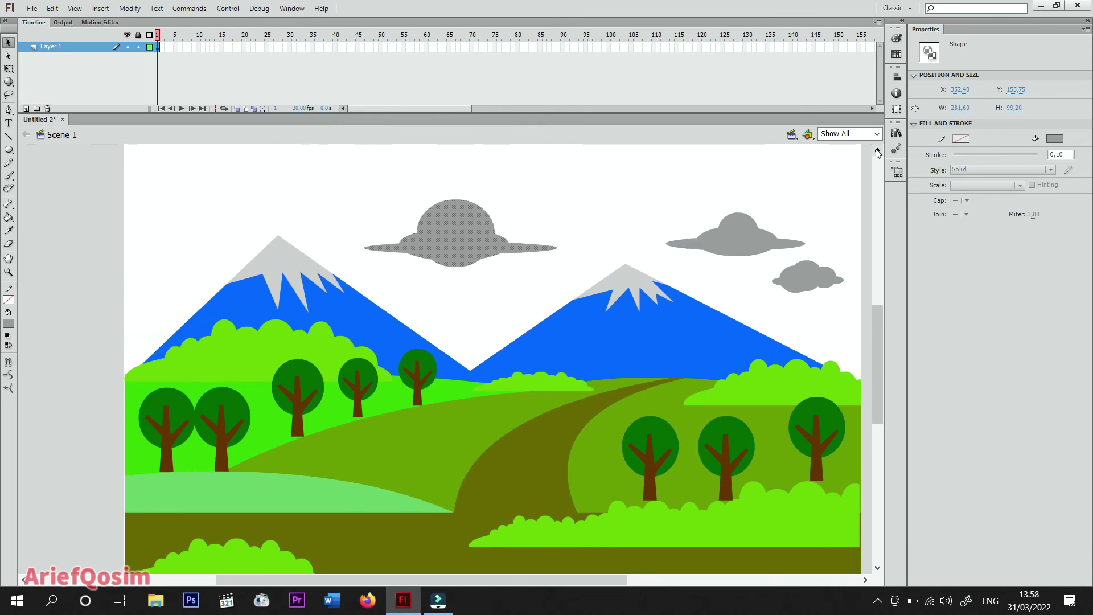
pyautogui.click(877, 150)
pyautogui.click(877, 151)
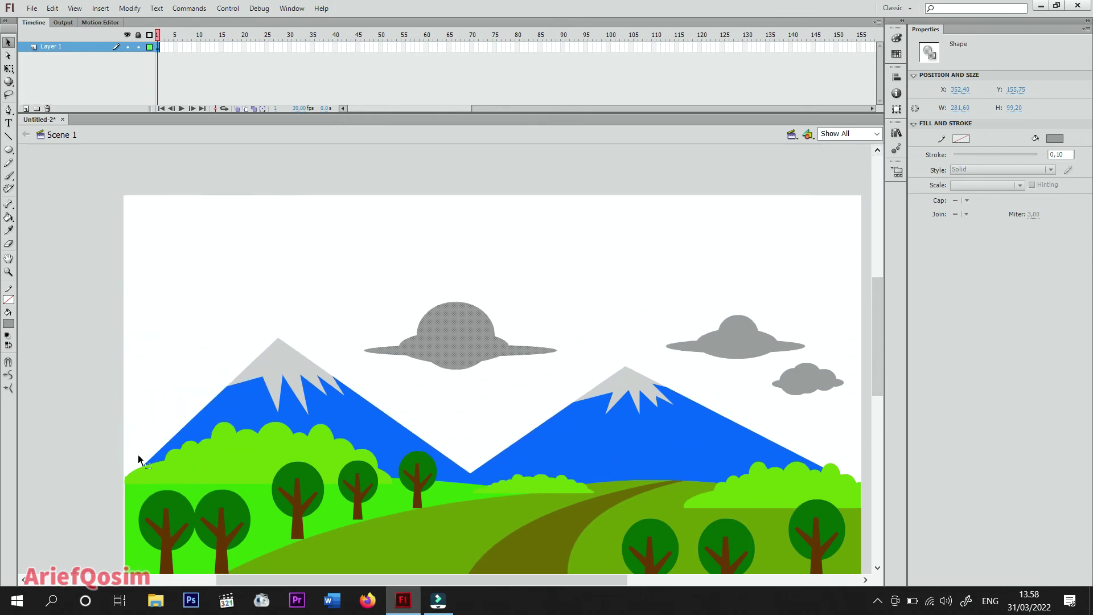
pyautogui.click(9, 109)
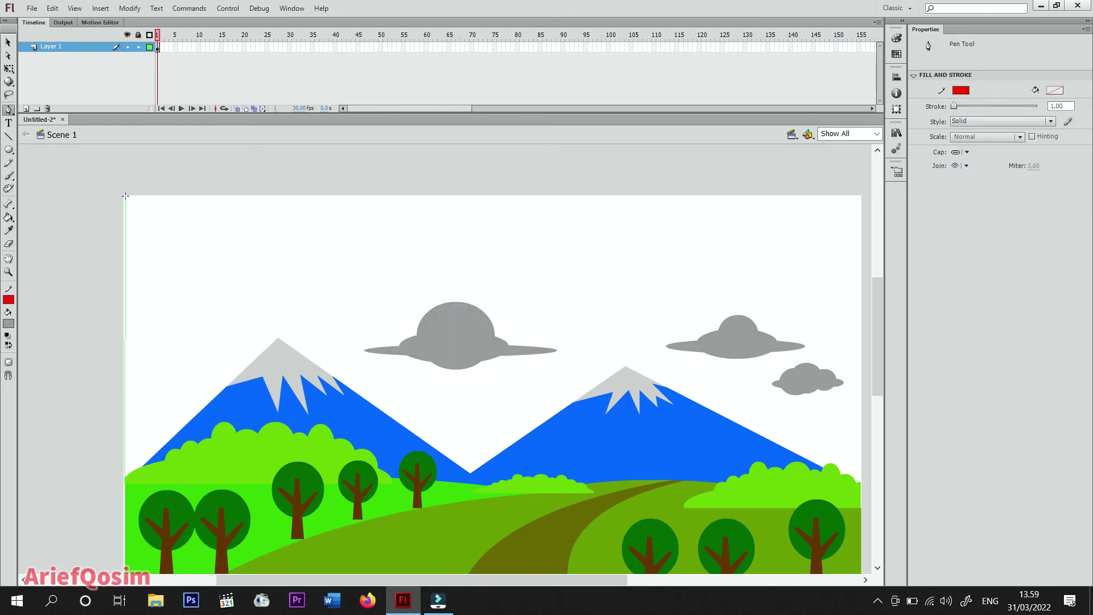
pyautogui.click(348, 393)
pyautogui.press('Escape')
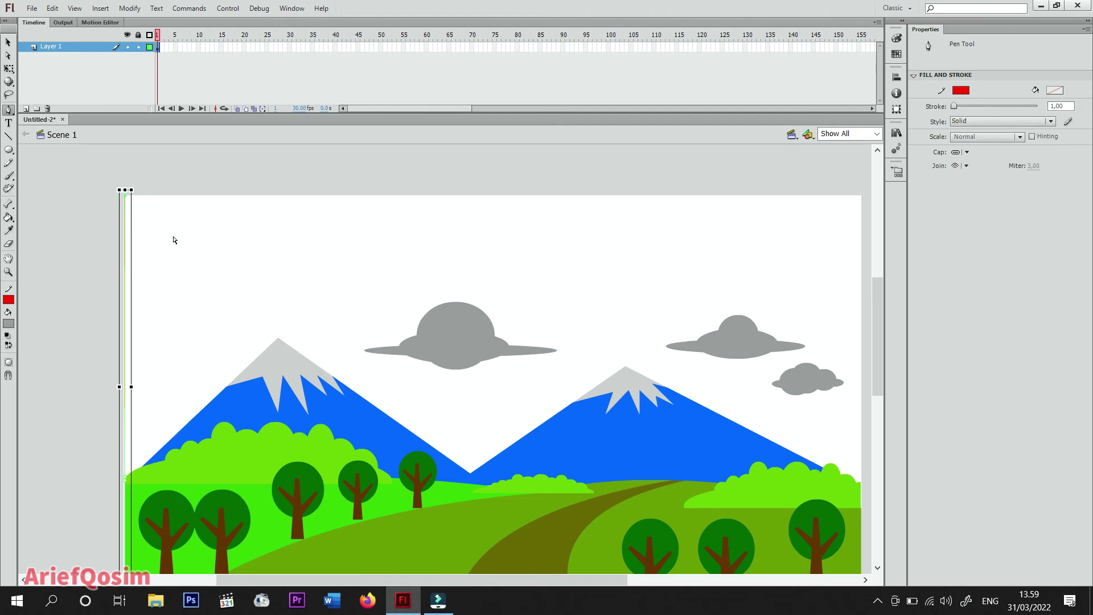
pyautogui.click(135, 223)
pyautogui.rightClick(194, 261)
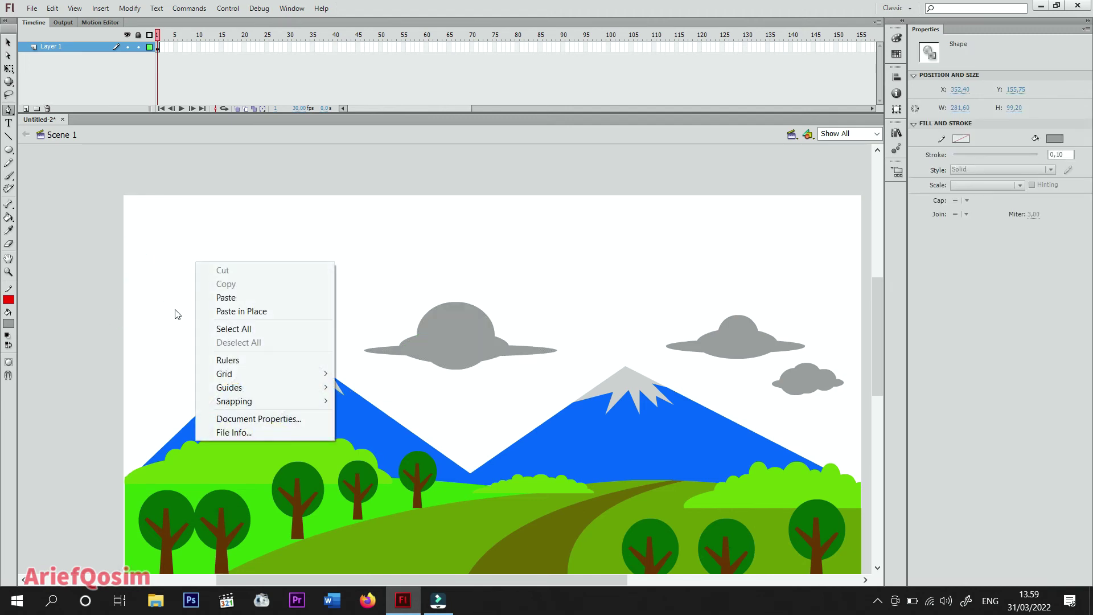
pyautogui.click(173, 300)
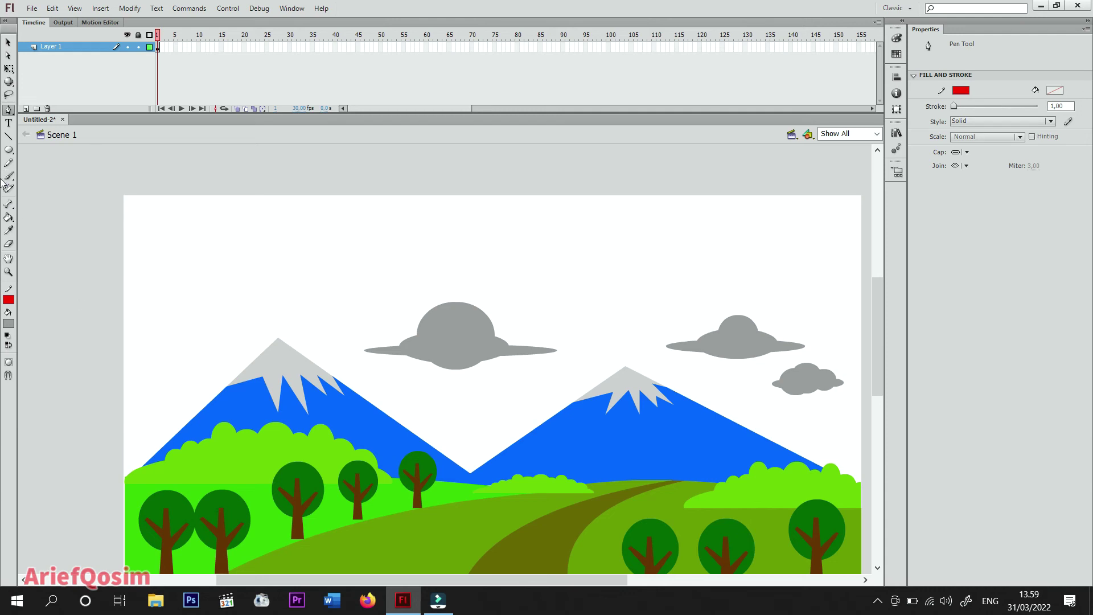
# Outline the sky area along the stage edges with red lines and fill it with bright blue (#00CCFF), closing large gaps.
pyautogui.click(8, 136)
pyautogui.moveTo(122, 480)
pyautogui.mouseDown()
pyautogui.moveTo(124, 195)
pyautogui.moveTo(862, 194)
pyautogui.moveTo(860, 486)
pyautogui.mouseUp()
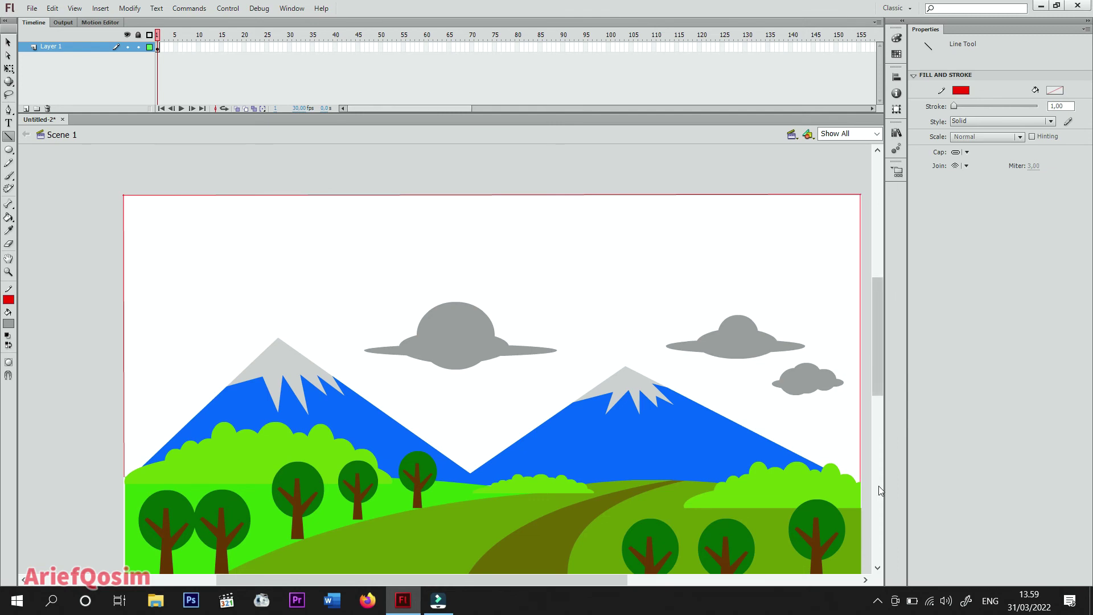
pyautogui.click(12, 327)
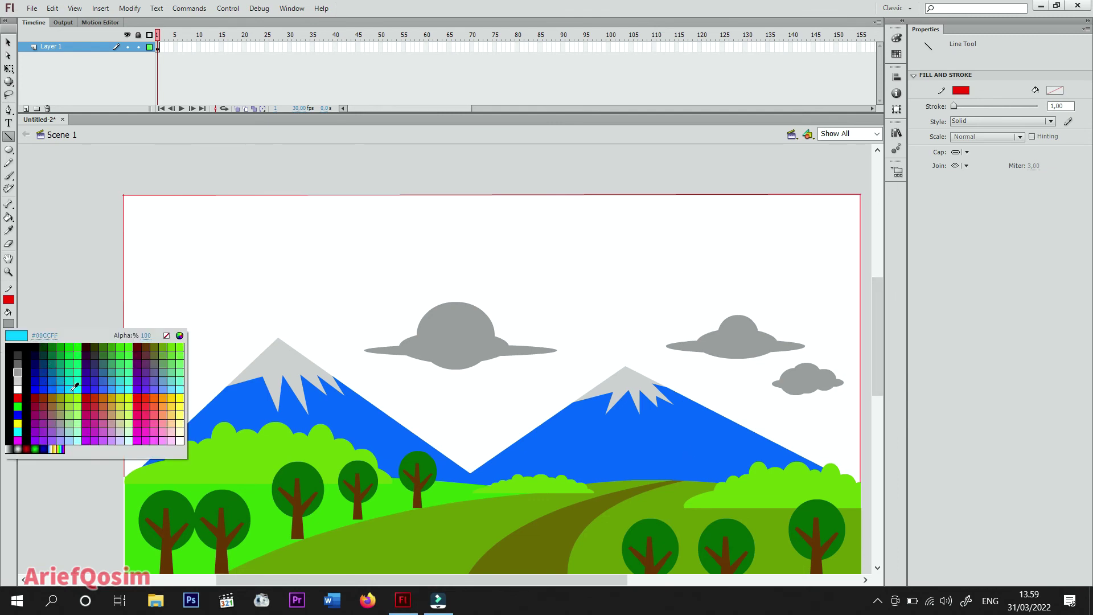
pyautogui.click(75, 386)
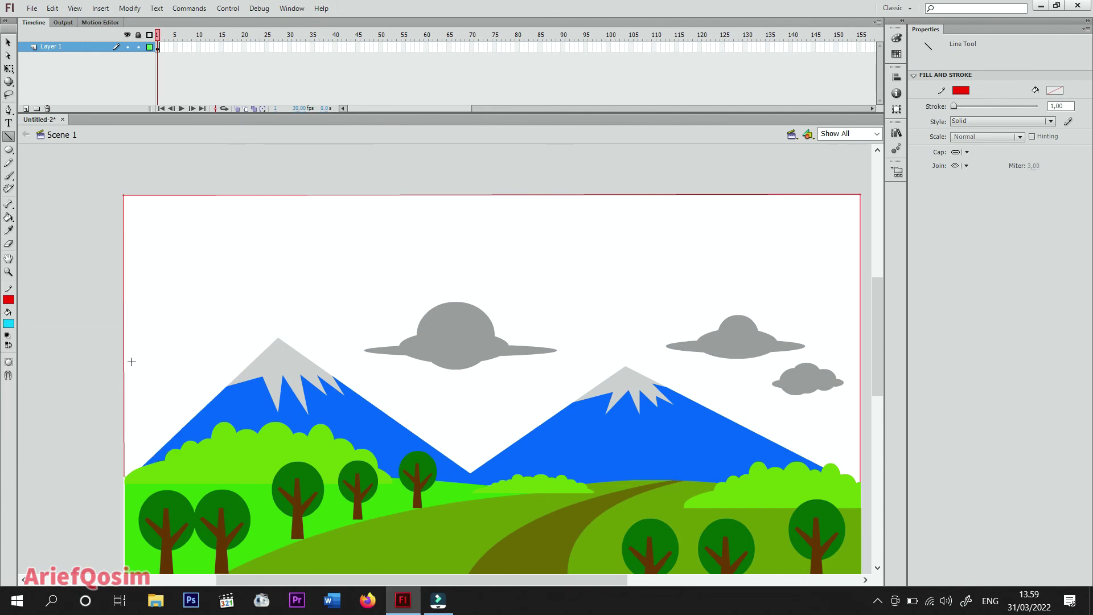
pyautogui.click(9, 217)
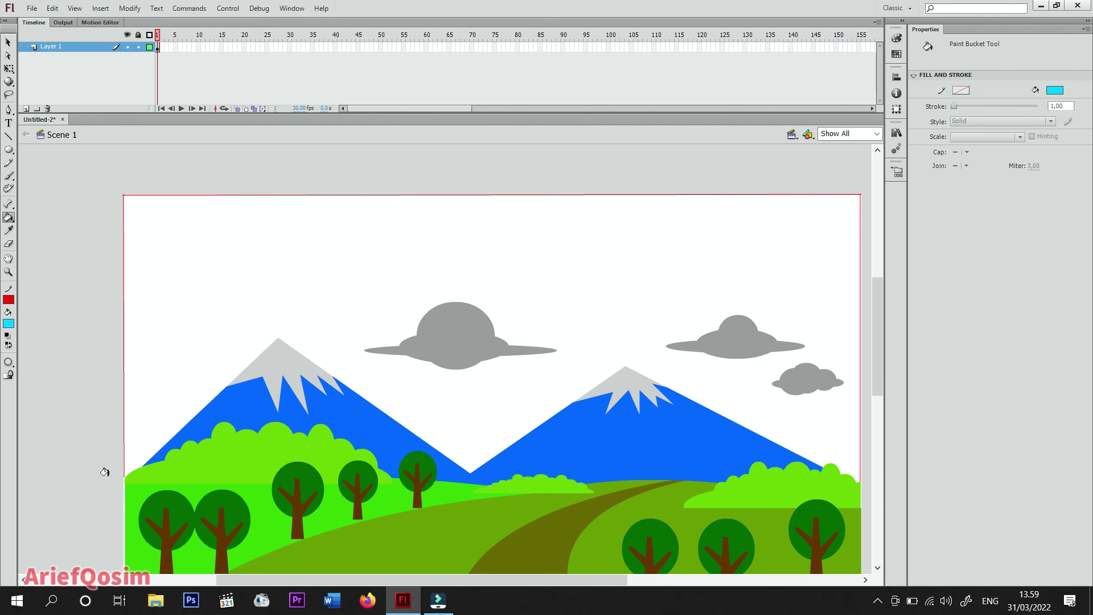
pyautogui.click(9, 364)
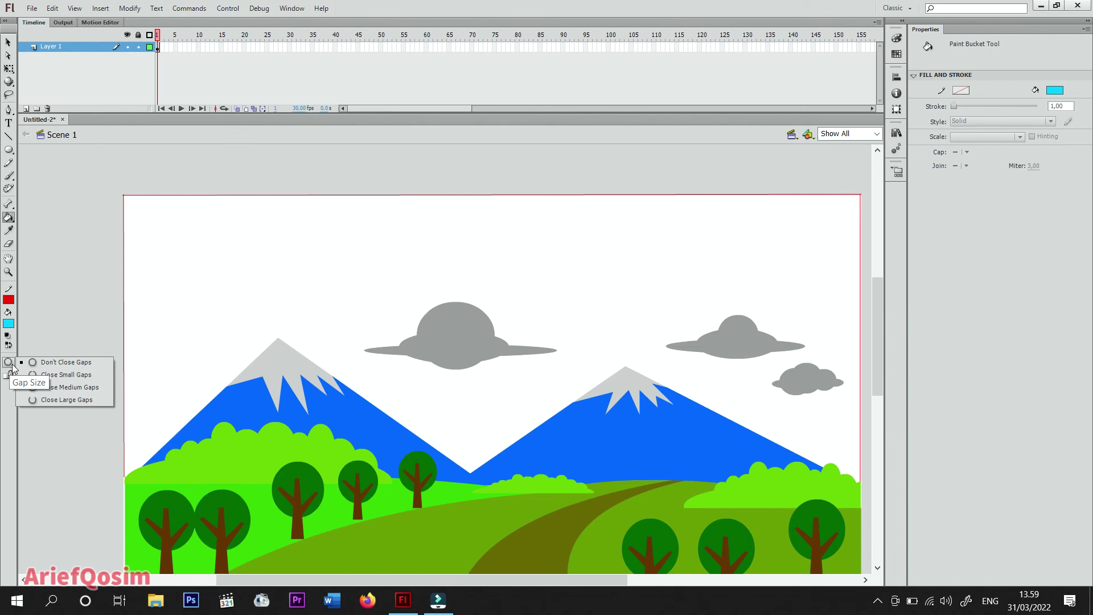
pyautogui.click(61, 400)
pyautogui.click(308, 252)
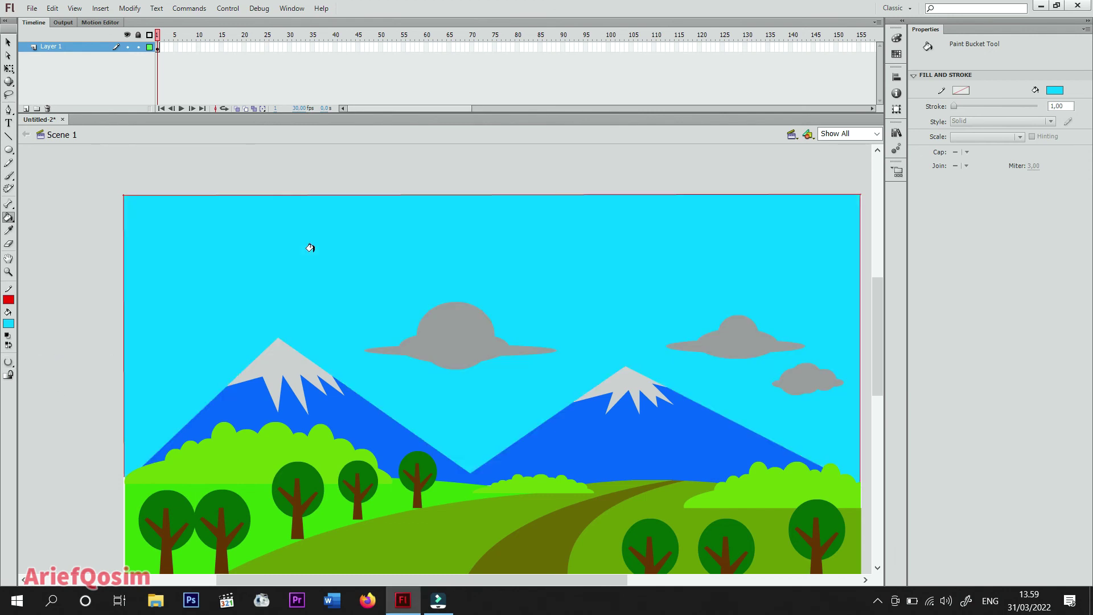
# Try light cyan, orange and yellow (#FFCC00) fills on the sky, ending with yellow.
pyautogui.click(8, 41)
pyautogui.click(194, 244)
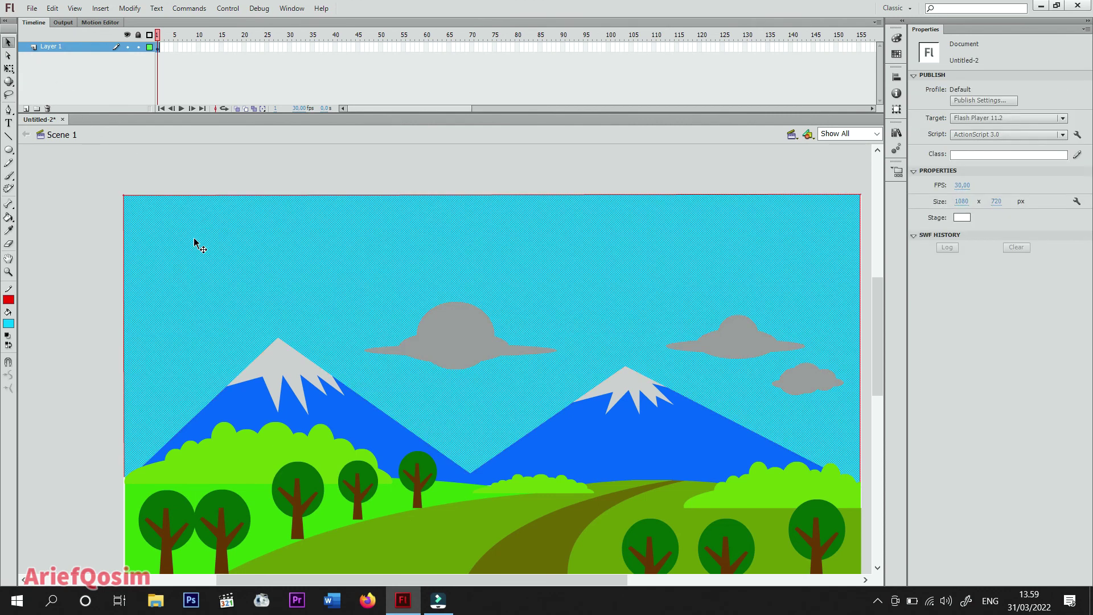
pyautogui.click(10, 324)
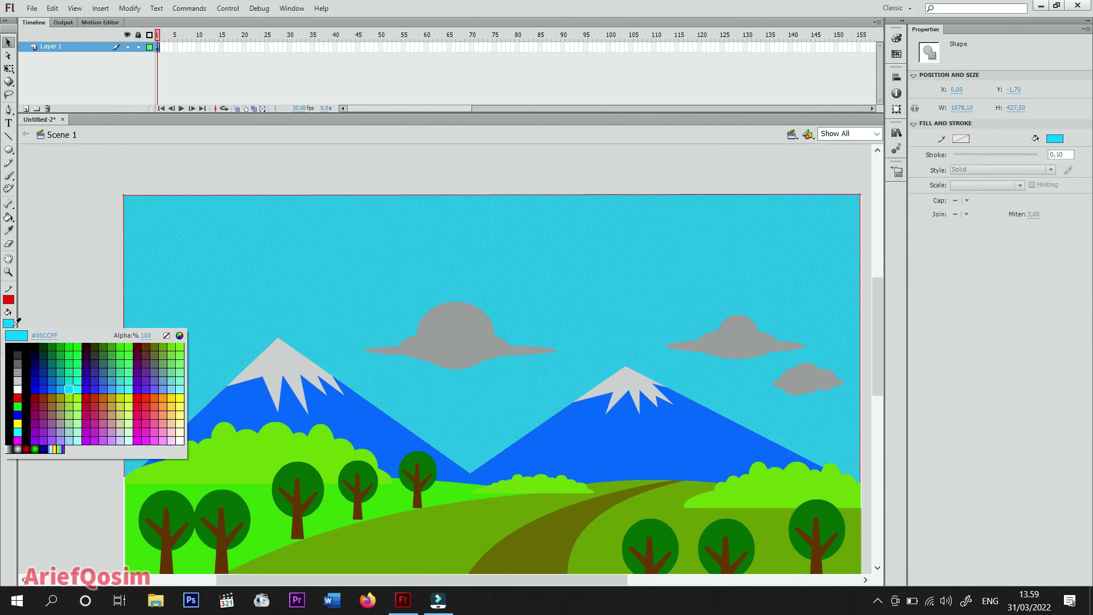
pyautogui.click(181, 390)
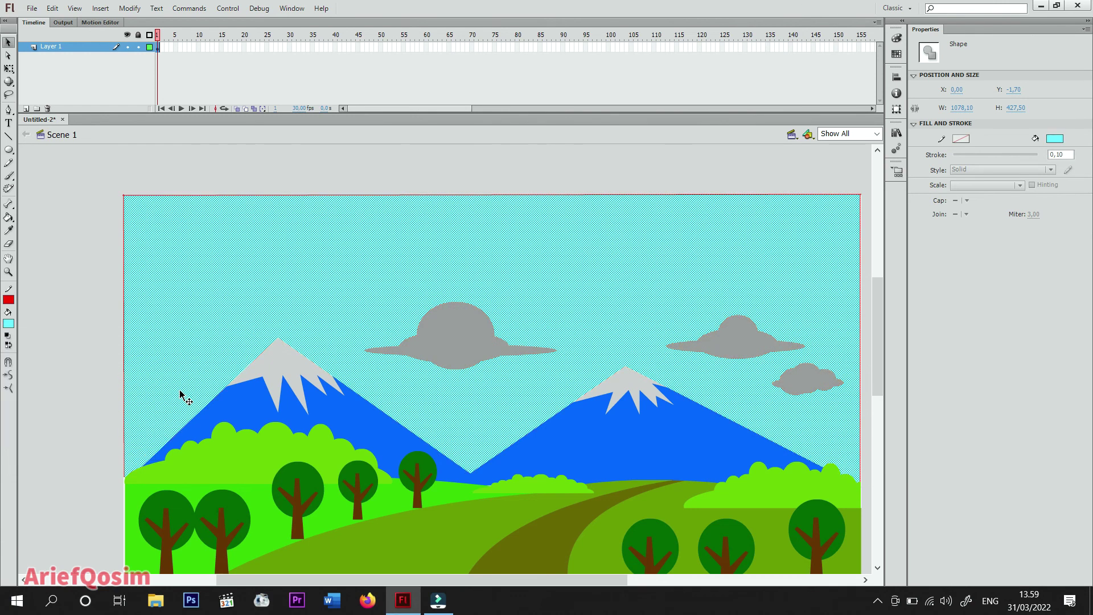
pyautogui.click(94, 291)
pyautogui.click(215, 282)
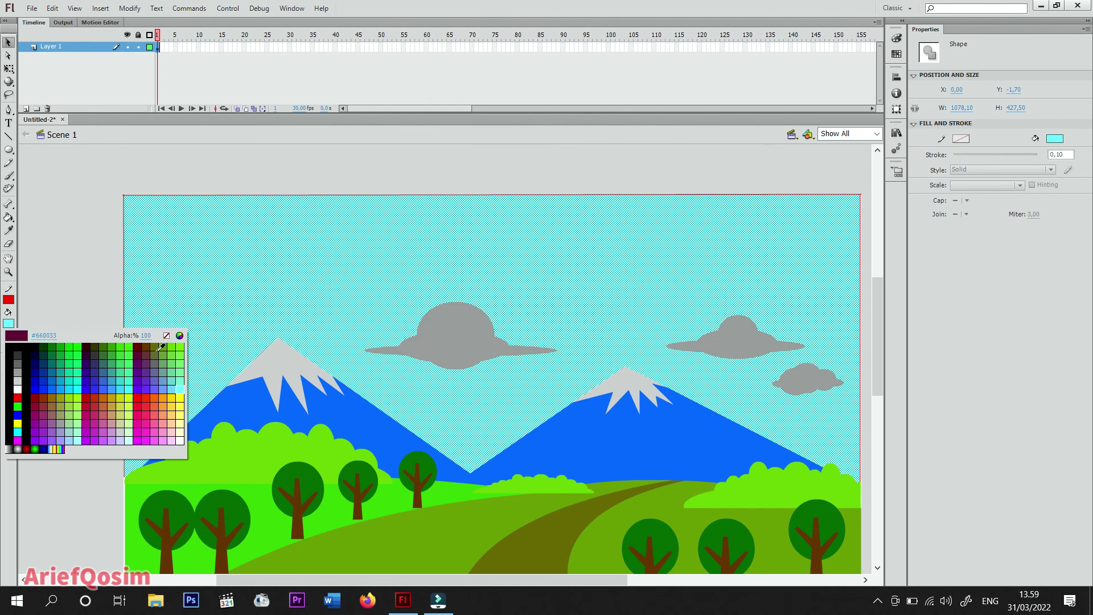
pyautogui.click(173, 402)
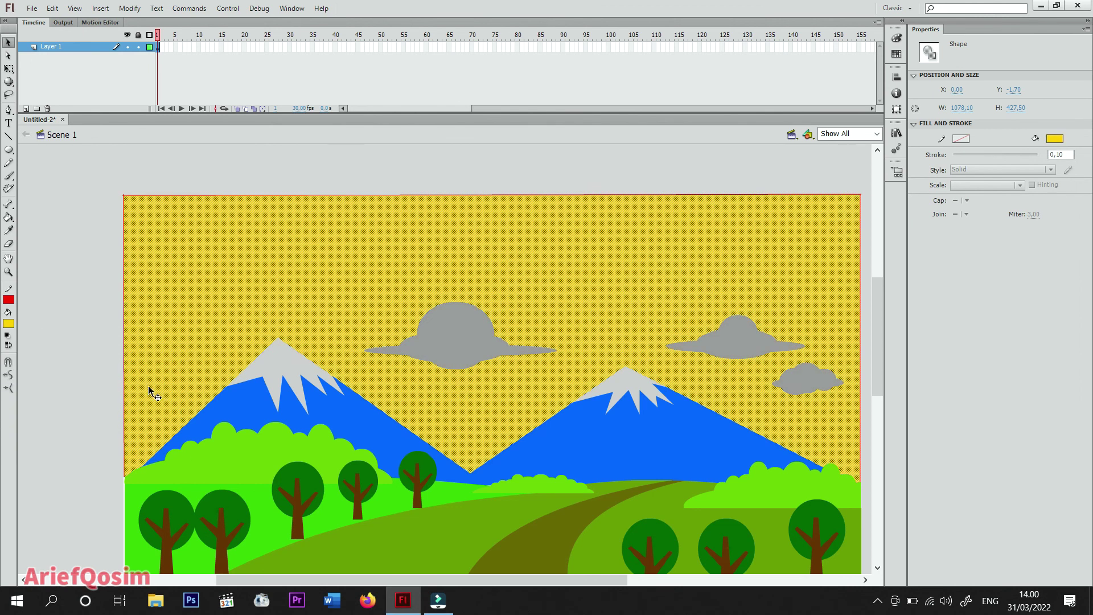
pyautogui.click(8, 324)
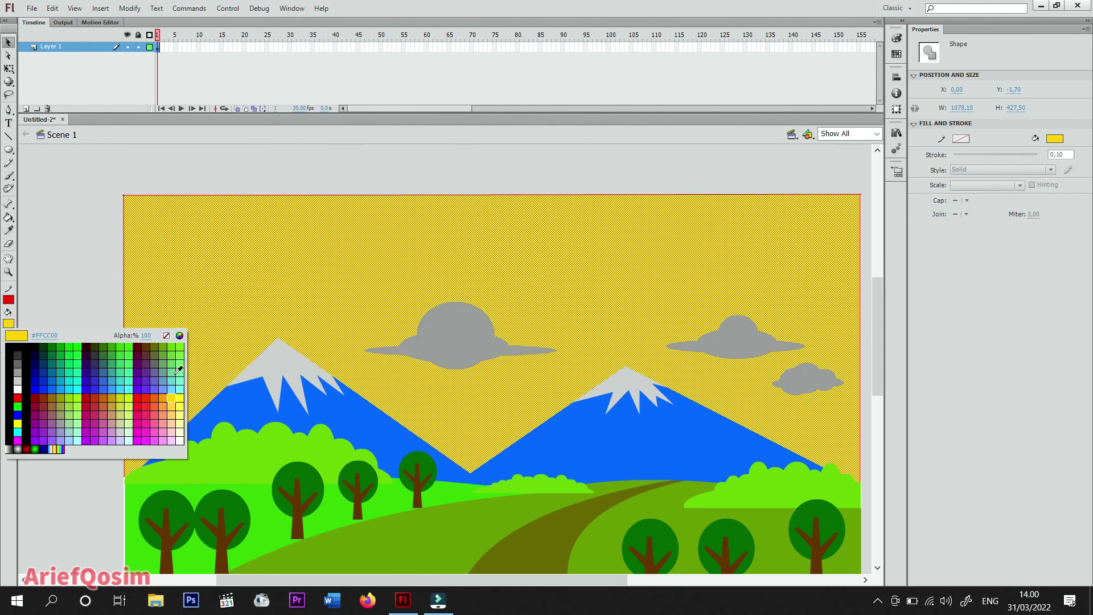
pyautogui.click(169, 398)
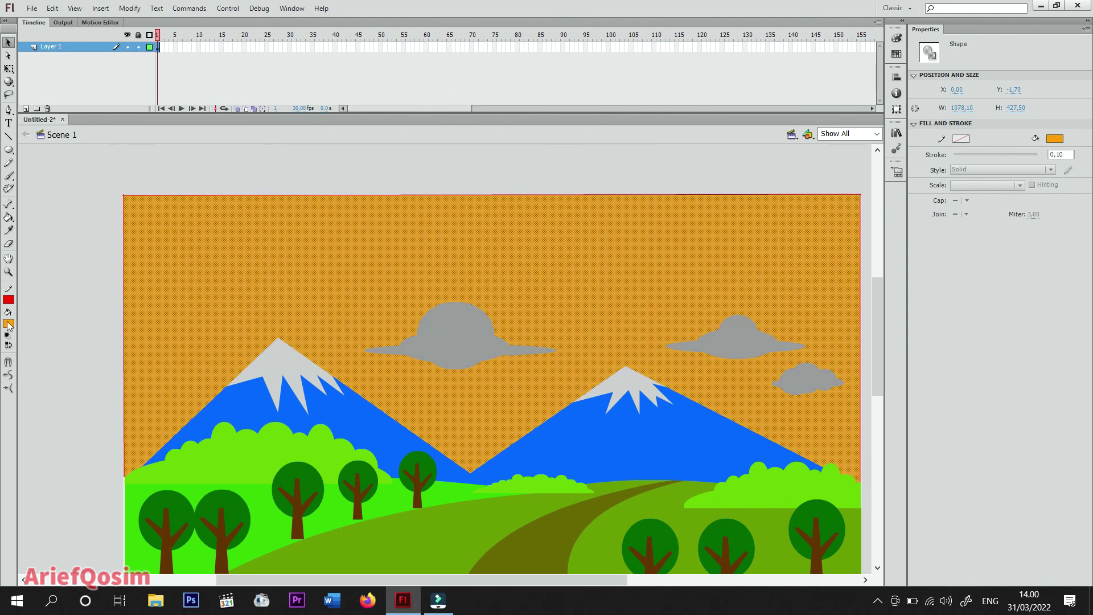
pyautogui.click(8, 323)
pyautogui.click(174, 396)
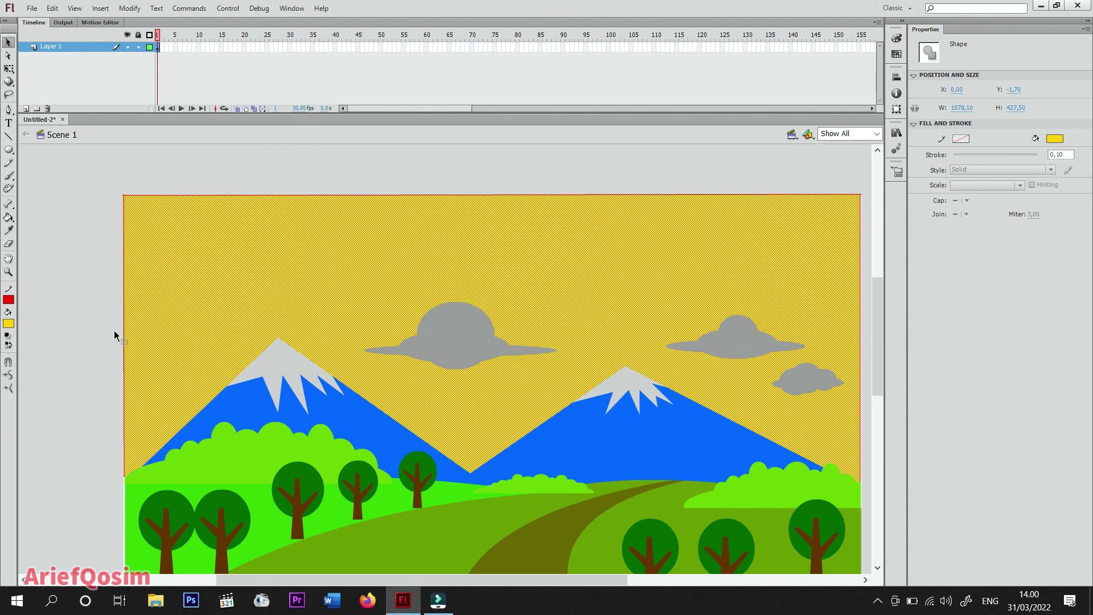
pyautogui.press('Escape')
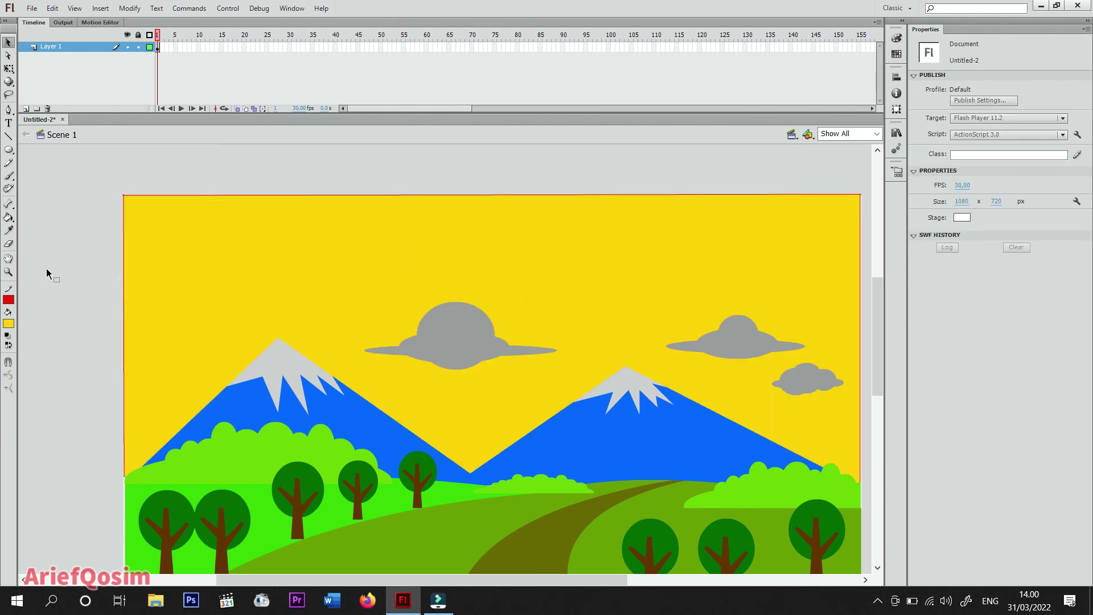
# Draw a white strokeless circle as the sun, high in the sky between the large cloud and the right-hand mountain's cloud.
pyautogui.click(9, 149)
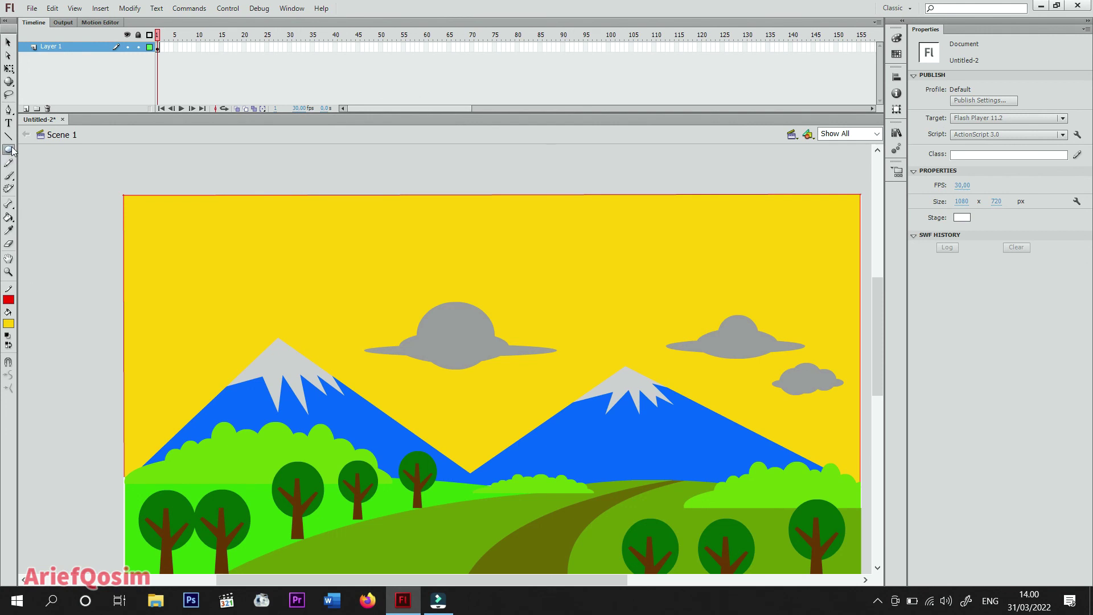
pyautogui.click(8, 323)
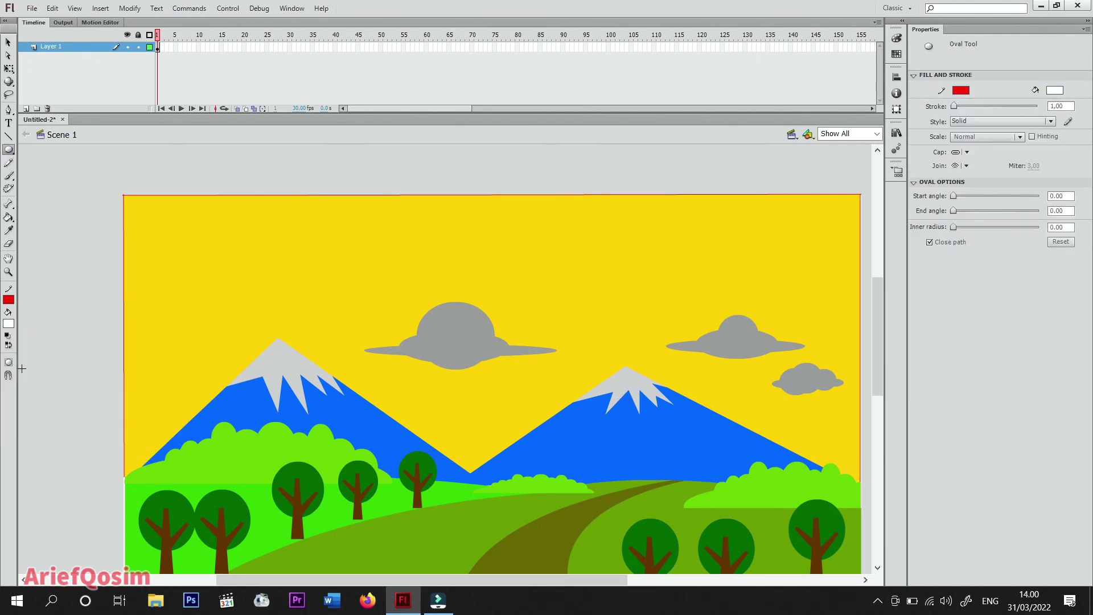
pyautogui.click(18, 382)
pyautogui.click(8, 300)
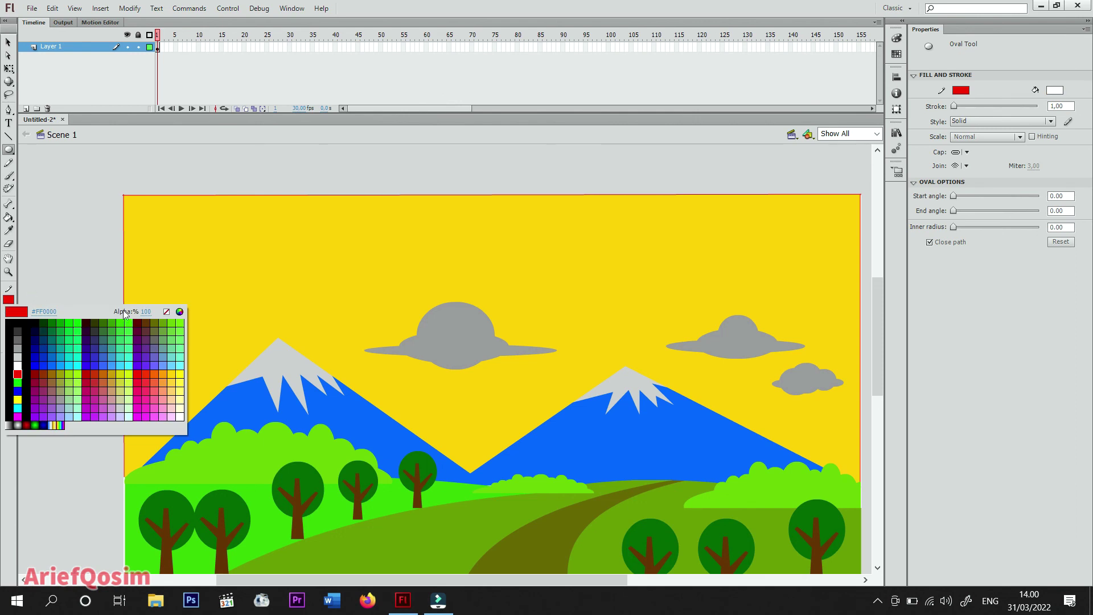
pyautogui.click(166, 312)
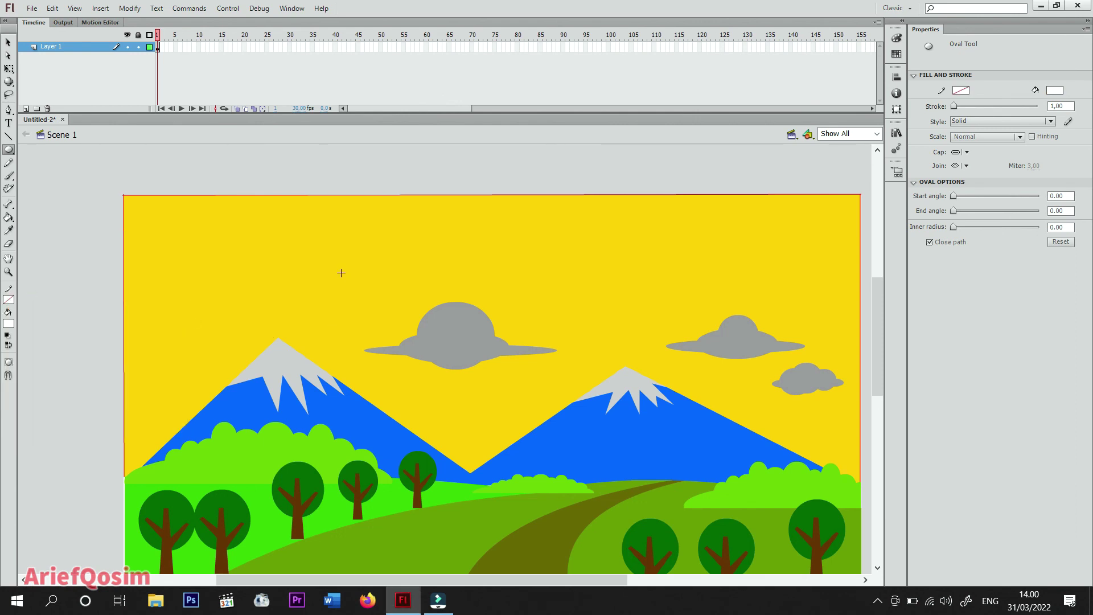
pyautogui.moveTo(546, 235); pyautogui.dragTo(620, 310)
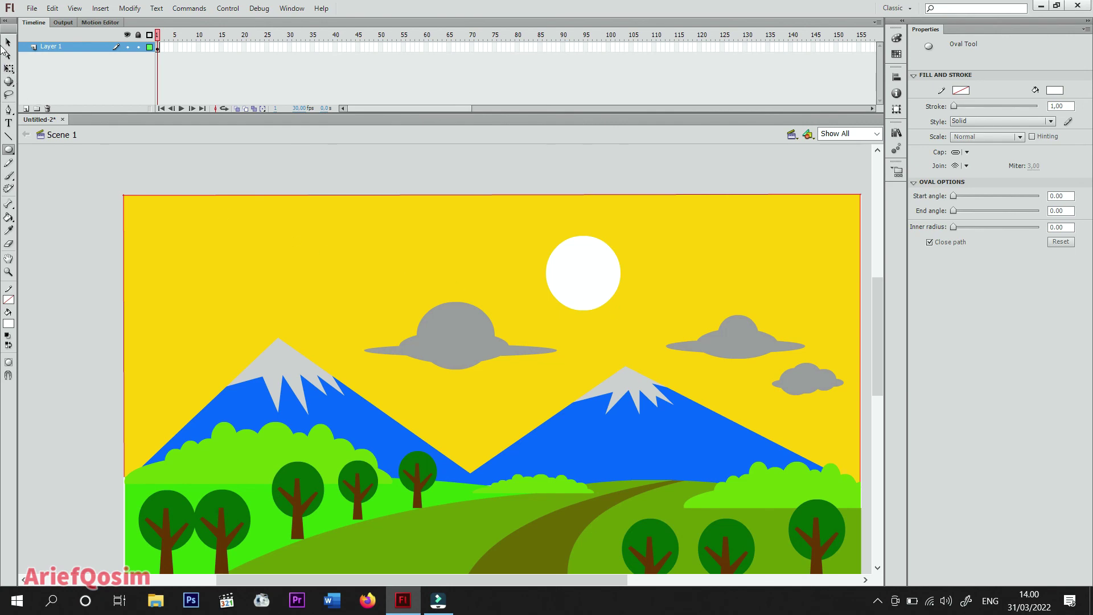
# Change the fill of the sky to light cyan.
pyautogui.click(8, 42)
pyautogui.click(477, 255)
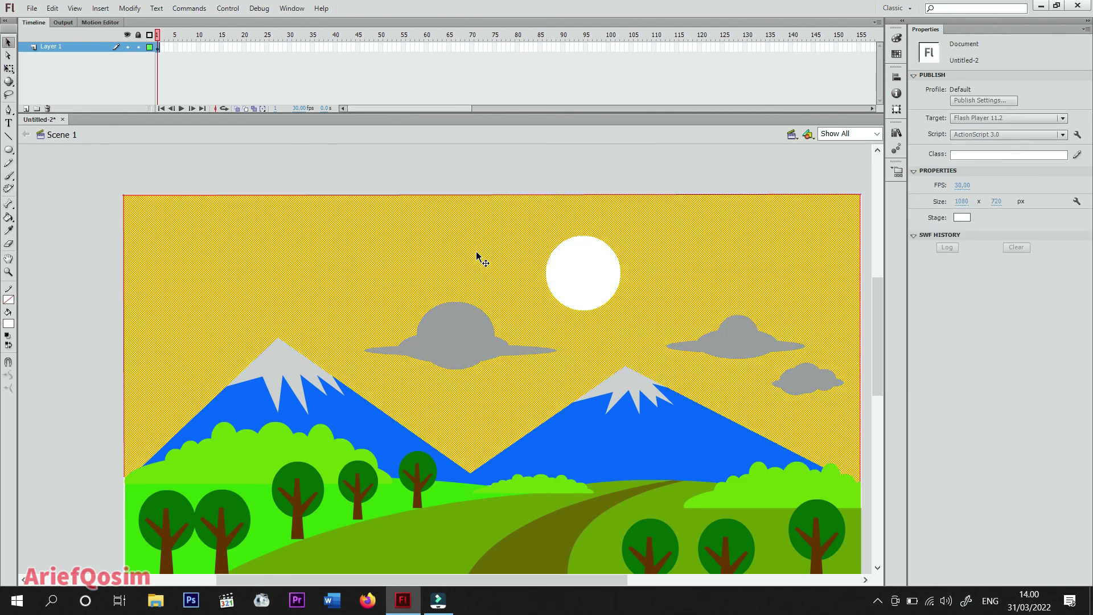
pyautogui.click(9, 323)
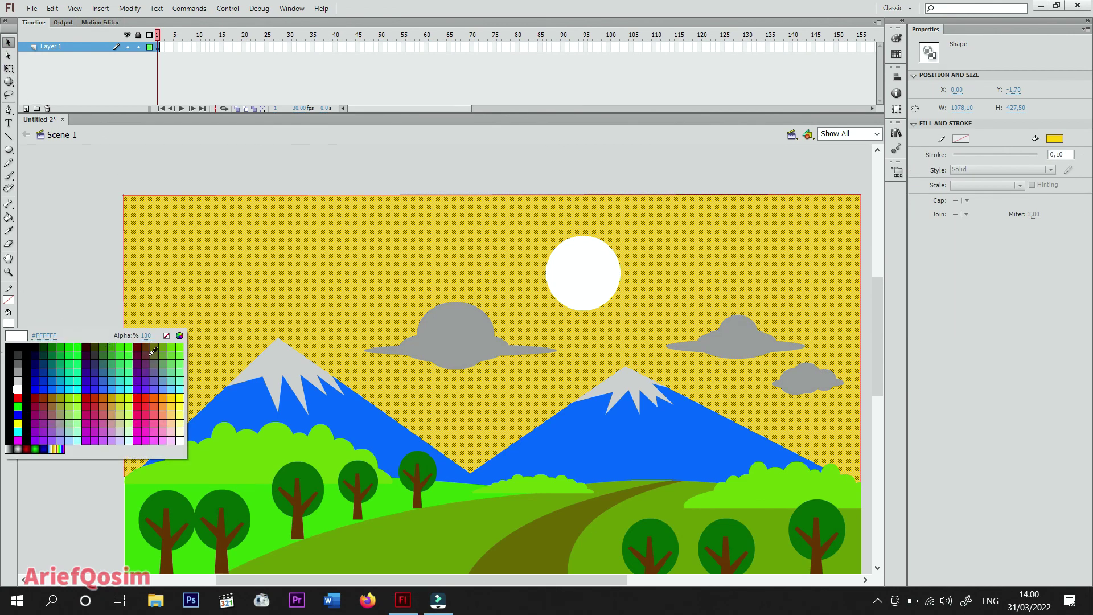
pyautogui.click(183, 385)
pyautogui.click(91, 301)
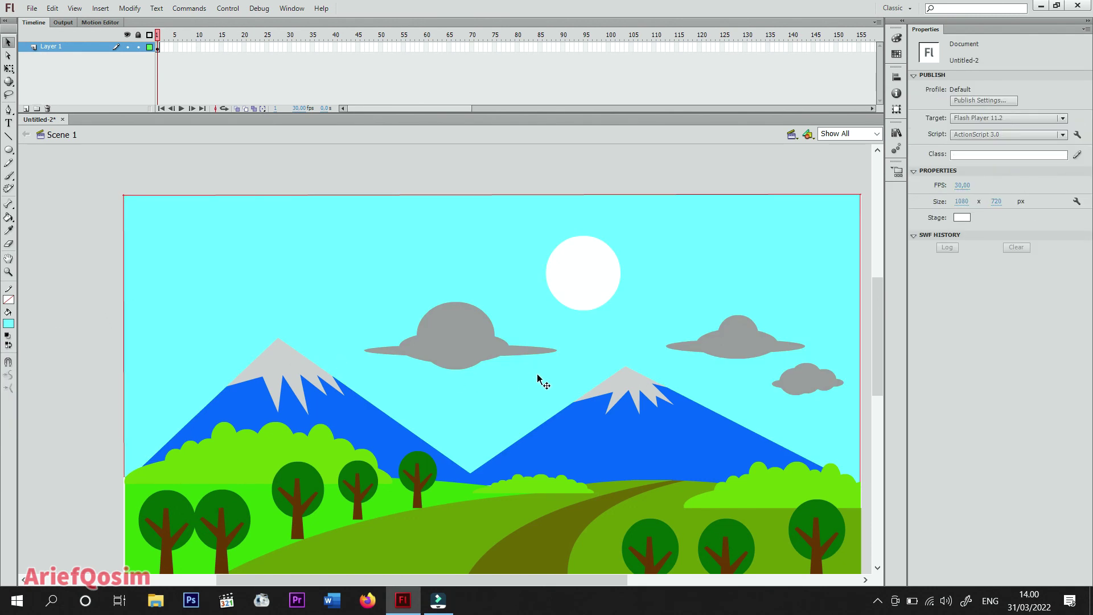
# Change the fill of all three clouds to white.
pyautogui.click(487, 355)
pyautogui.keyDown('shift'); pyautogui.click(706, 357); pyautogui.keyUp('shift')
pyautogui.keyDown('shift'); pyautogui.click(828, 389); pyautogui.keyUp('shift')
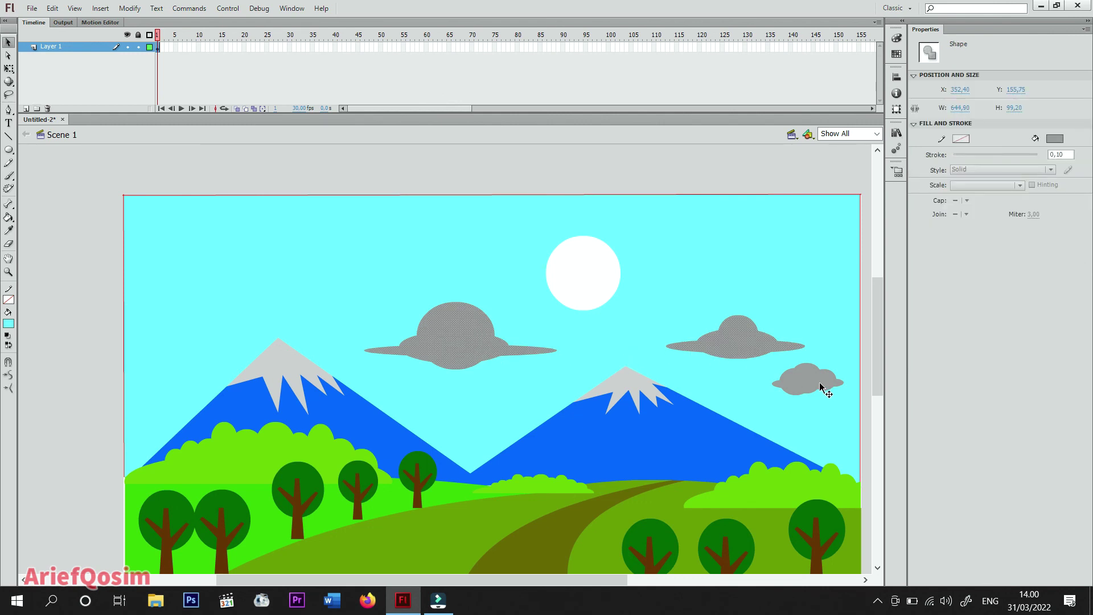
pyautogui.click(9, 323)
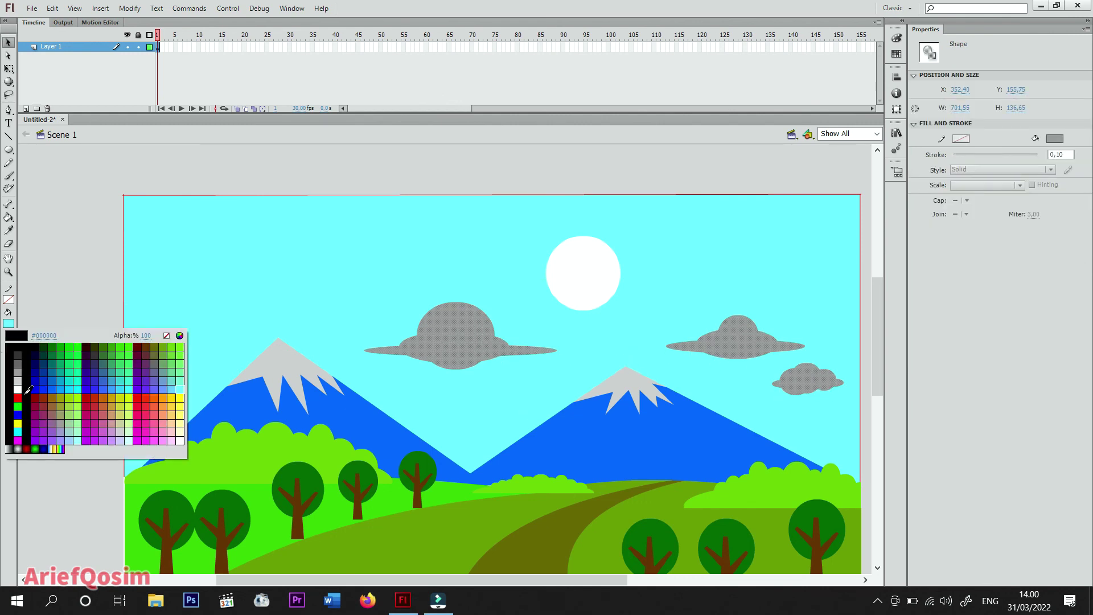
pyautogui.click(20, 390)
pyautogui.click(97, 366)
# Place three copies of the small outer cloud in the sky around and above the left-hand mountain.
pyautogui.click(807, 387)
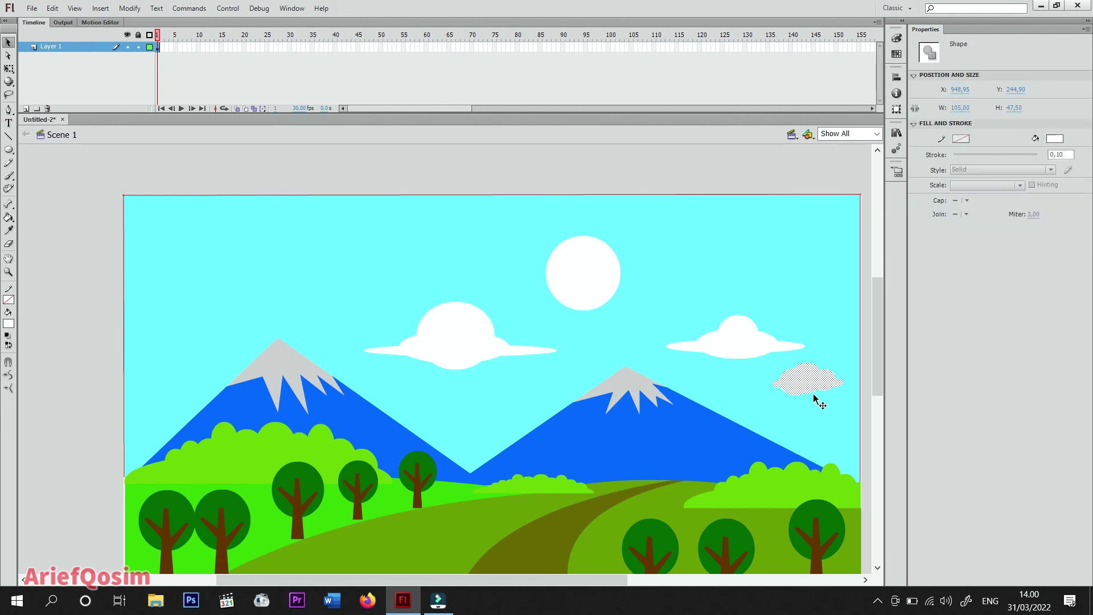
pyautogui.moveTo(829, 392); pyautogui.dragTo(392, 270)
pyautogui.click(871, 134)
pyautogui.click(841, 146)
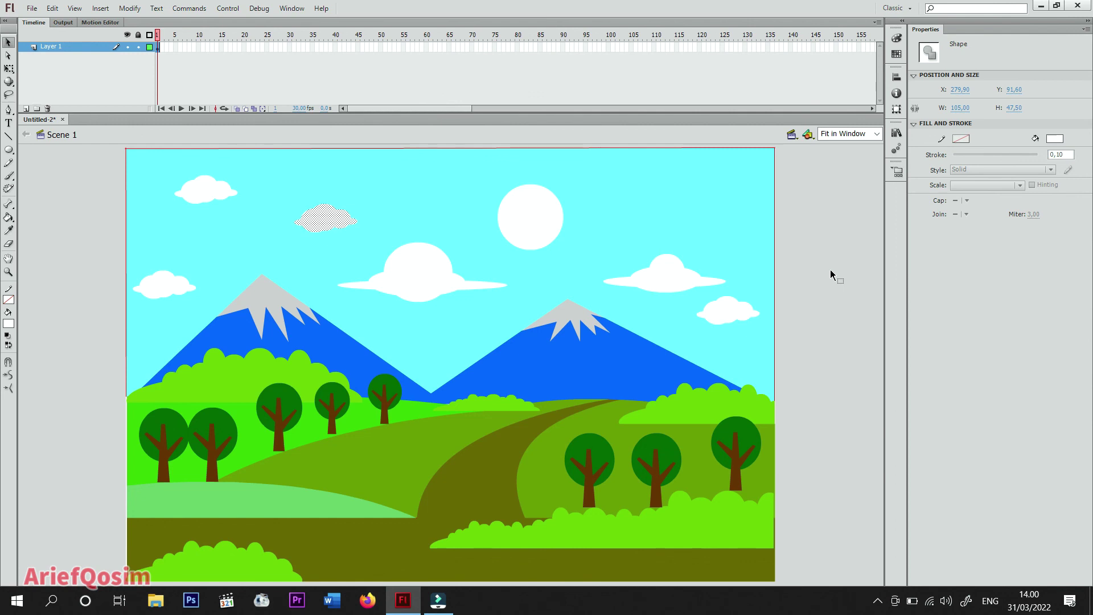
# Test the movie to preview the finished landscape, and close the preview window.
pyautogui.click(229, 8)
pyautogui.moveTo(249, 99)
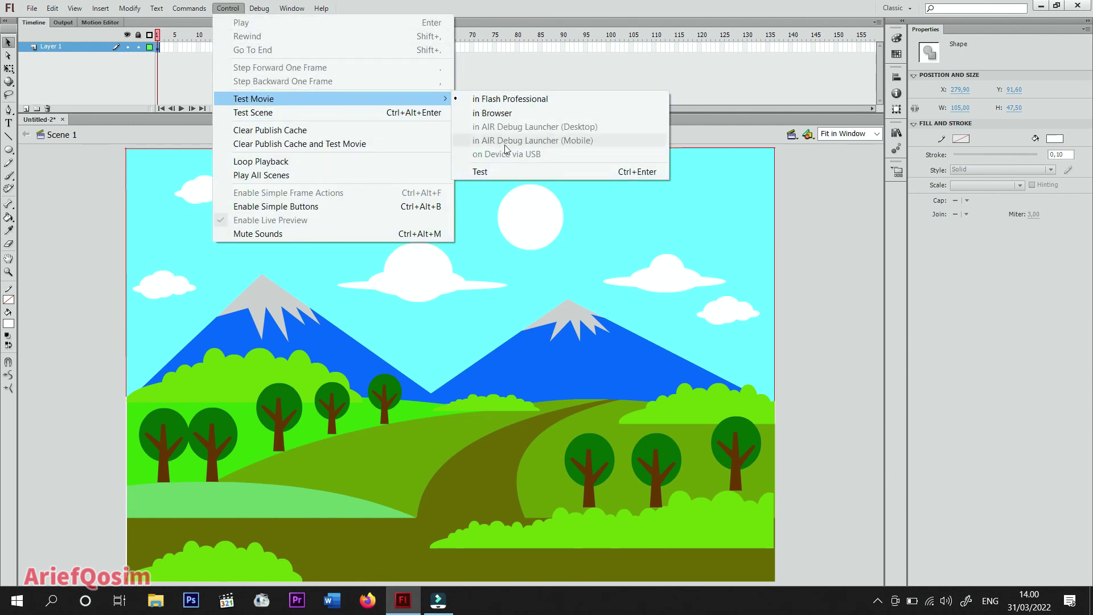
pyautogui.click(504, 172)
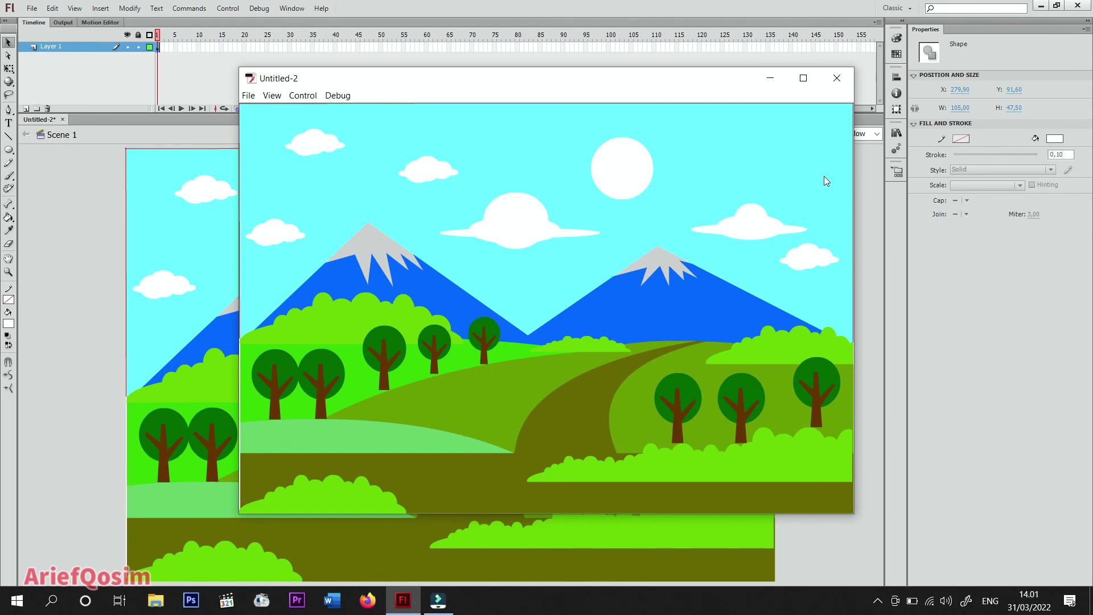
pyautogui.click(837, 79)
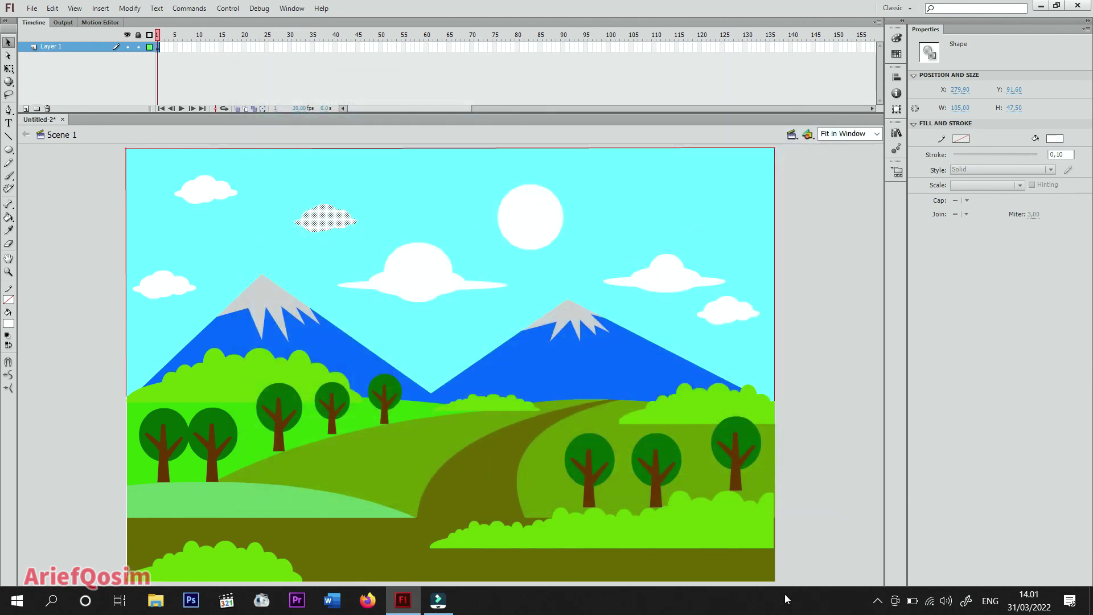
pyautogui.click(877, 600)
pyautogui.rightClick(893, 572)
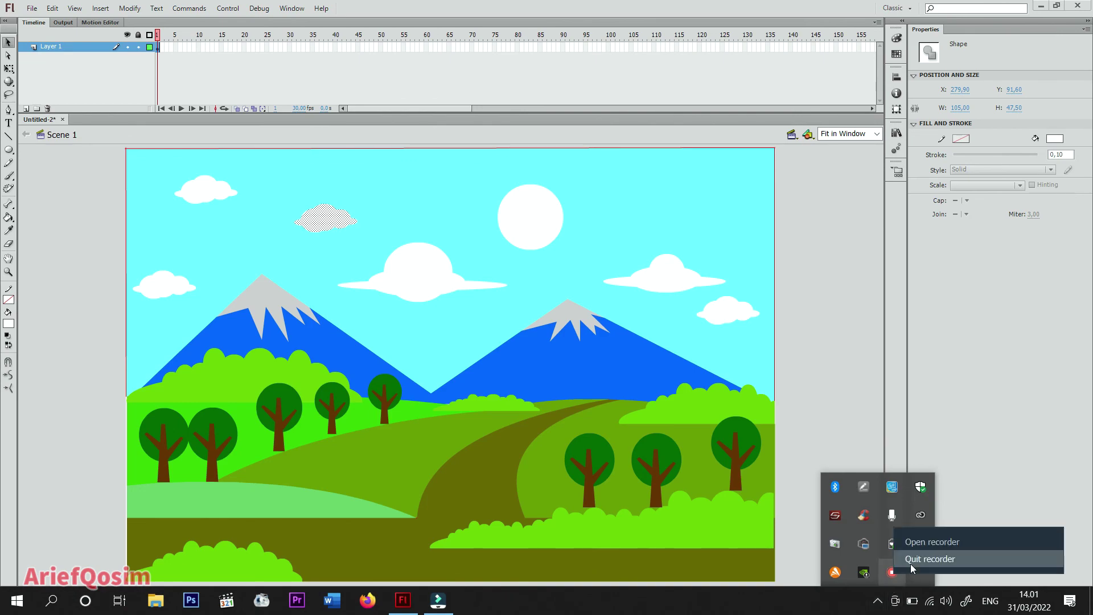